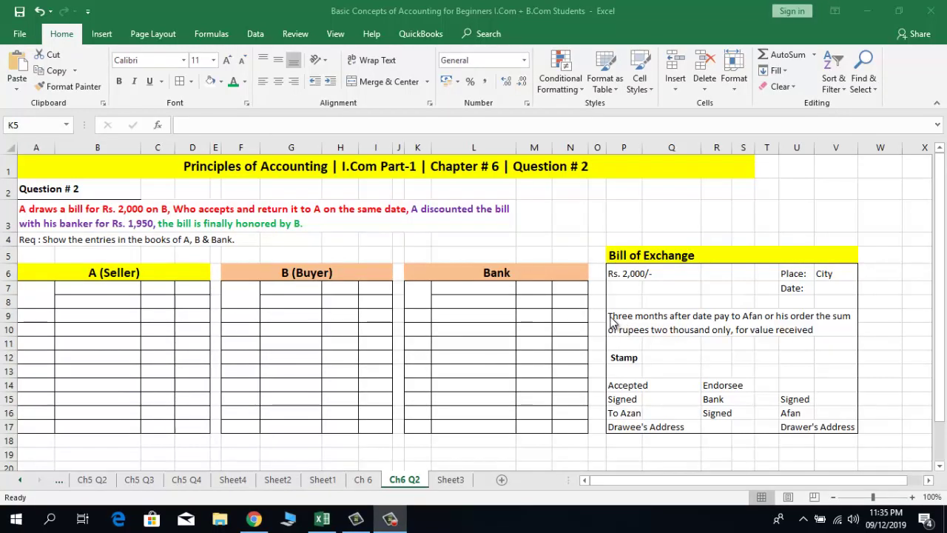
- Change the payee in the bill of exchange's payment wording to A, keeping the rest of the sentence
{"action": "key", "text": "alt+Tab"}
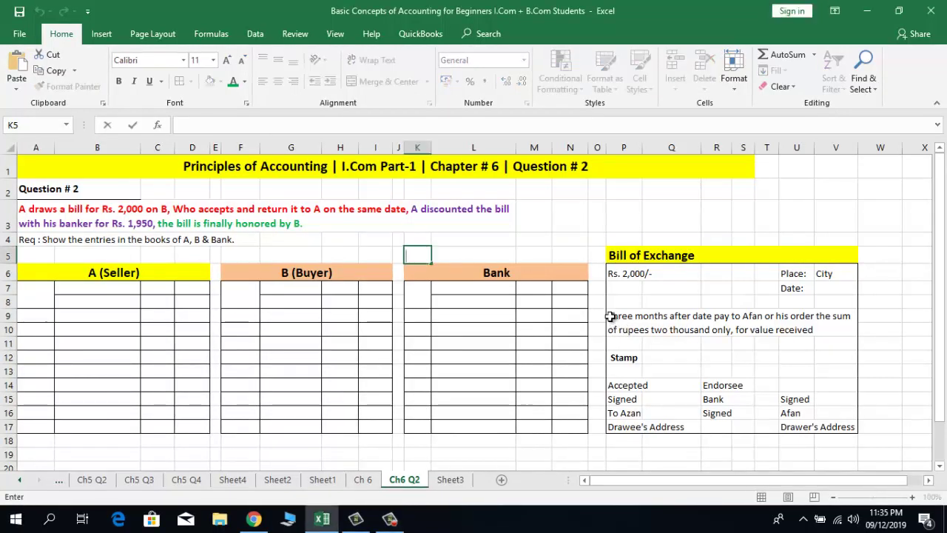
{"action": "left_click", "coordinate": [642, 337]}
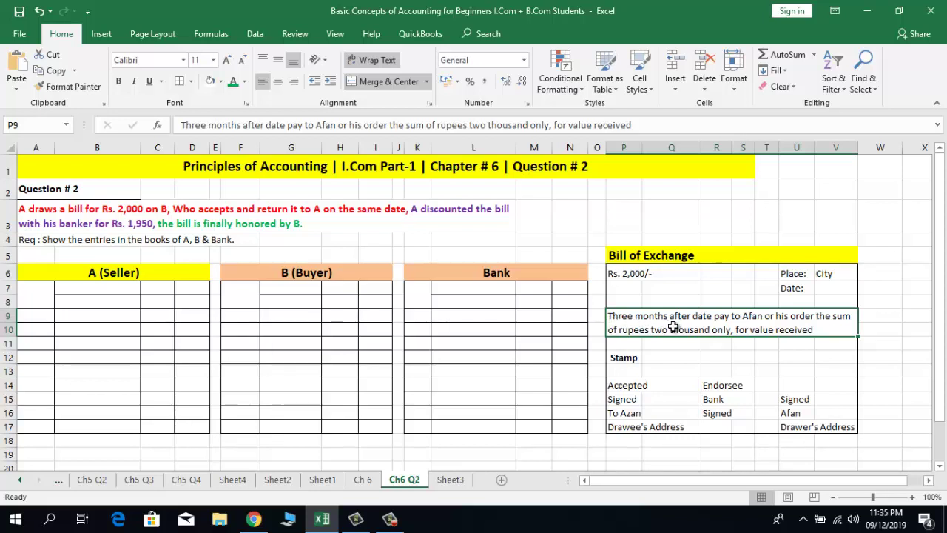
{"action": "key", "text": "F2"}
{"action": "double_click", "coordinate": [724, 317]}
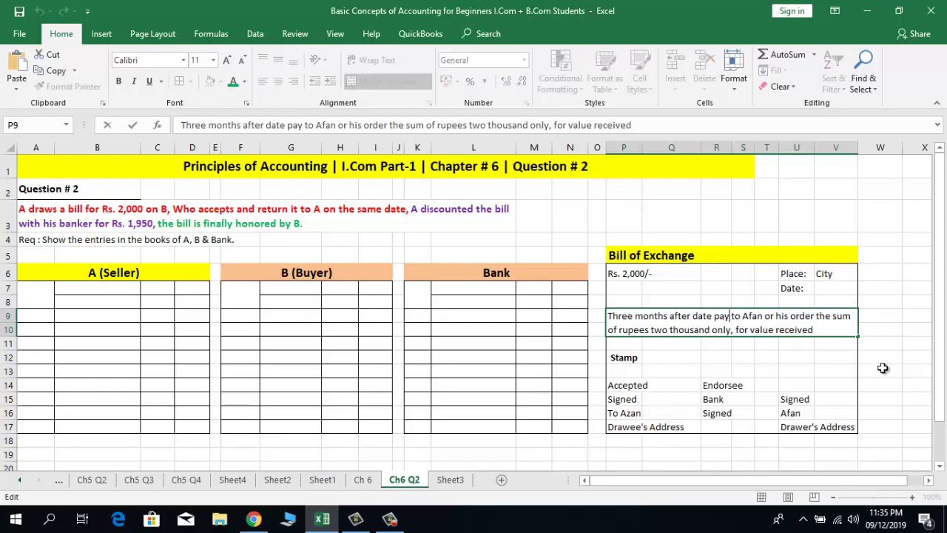
{"action": "key", "text": "Right"}
{"action": "key", "text": "Right"}
{"action": "key", "text": "Right"}
{"action": "key", "text": "Right"}
{"action": "key", "text": "Right"}
{"action": "key", "text": "Delete"}
{"action": "key", "text": "Delete"}
{"action": "key", "text": "Delete"}
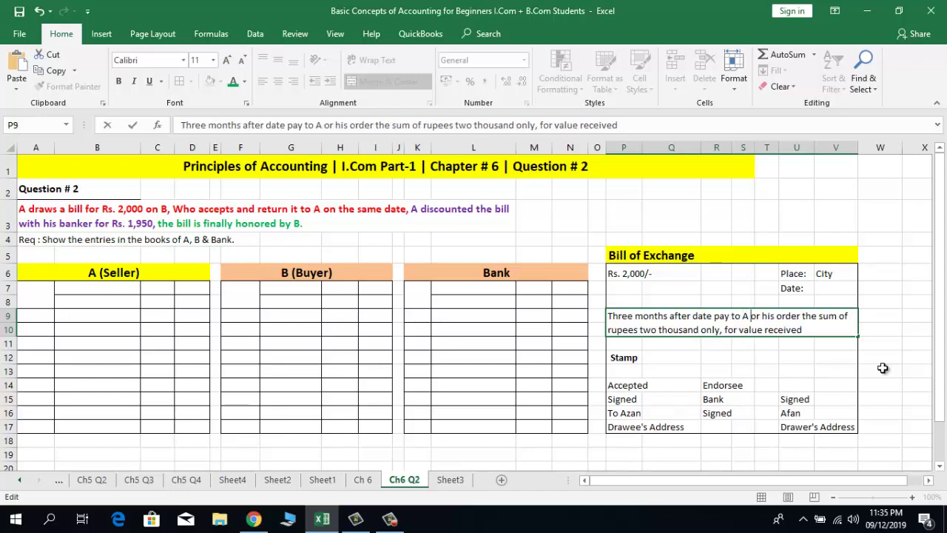
{"action": "key", "text": "Right"}
{"action": "key", "text": "Right"}
{"action": "key", "text": "Right"}
{"action": "key", "text": "Right"}
{"action": "key", "text": "Right"}
{"action": "key", "text": "Right"}
{"action": "key", "text": "Right"}
{"action": "key", "text": "Right"}
{"action": "key", "text": "Right"}
{"action": "key", "text": "Right"}
{"action": "key", "text": "Right"}
{"action": "key", "text": "Right"}
{"action": "key", "text": "Down"}
{"action": "key", "text": "Right"}
{"action": "key", "text": "Right"}
{"action": "key", "text": "Right"}
{"action": "key", "text": "Right"}
{"action": "key", "text": "Right"}
{"action": "key", "text": "Right"}
{"action": "key", "text": "End"}
{"action": "key", "text": "Return"}
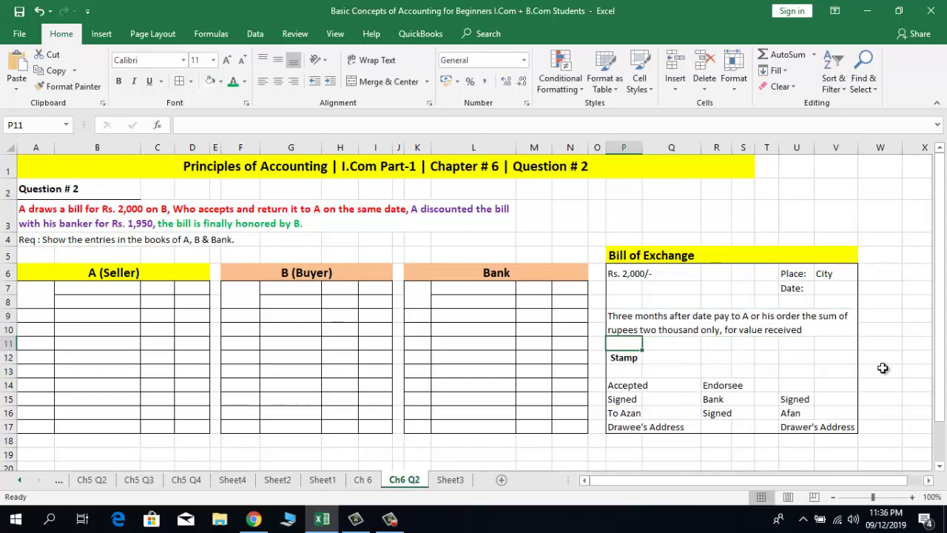
- Examine the bill's payment wording, the B (Buyer) heading, and the drawer, acceptance and endorsee signature areas
{"action": "left_click", "coordinate": [729, 330]}
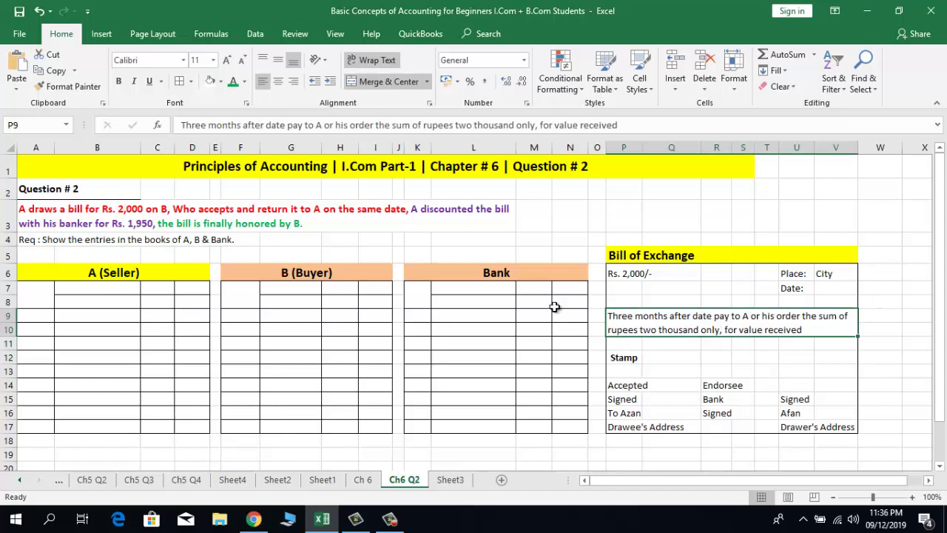
{"action": "left_click", "coordinate": [294, 273]}
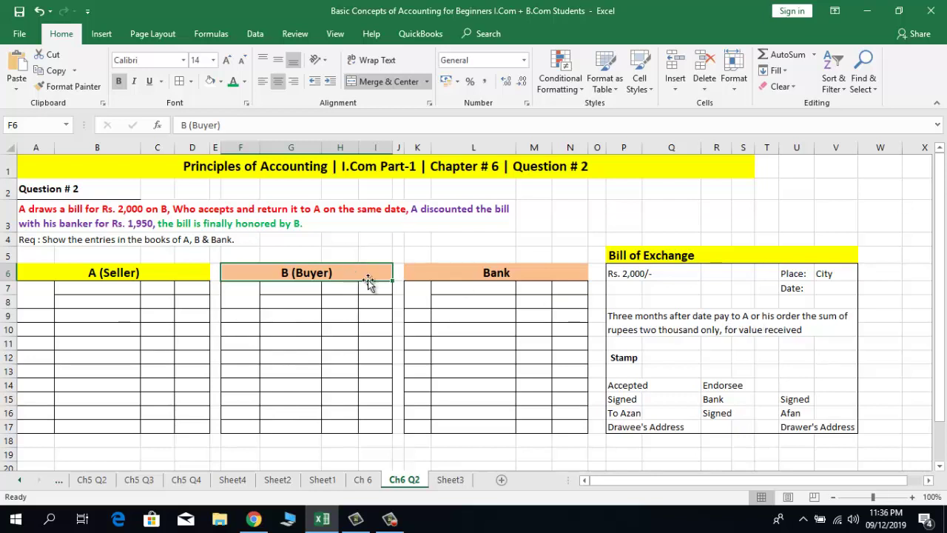
{"action": "left_click", "coordinate": [827, 413]}
{"action": "left_click", "coordinate": [825, 398]}
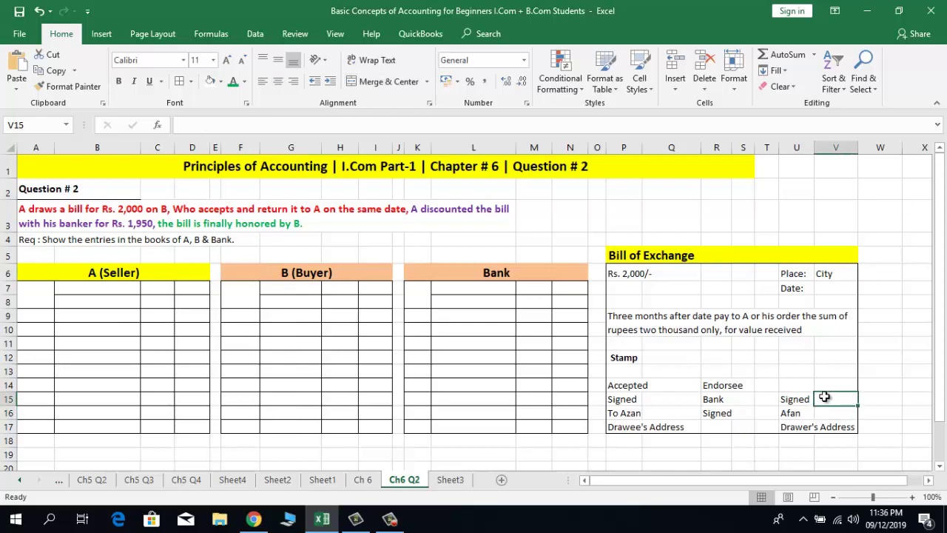
{"action": "left_click", "coordinate": [635, 384]}
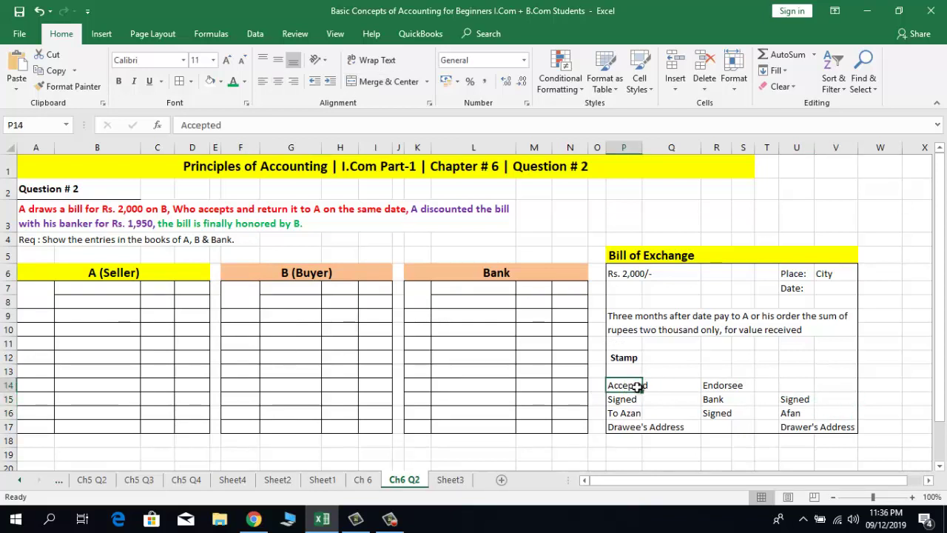
{"action": "left_click", "coordinate": [655, 402]}
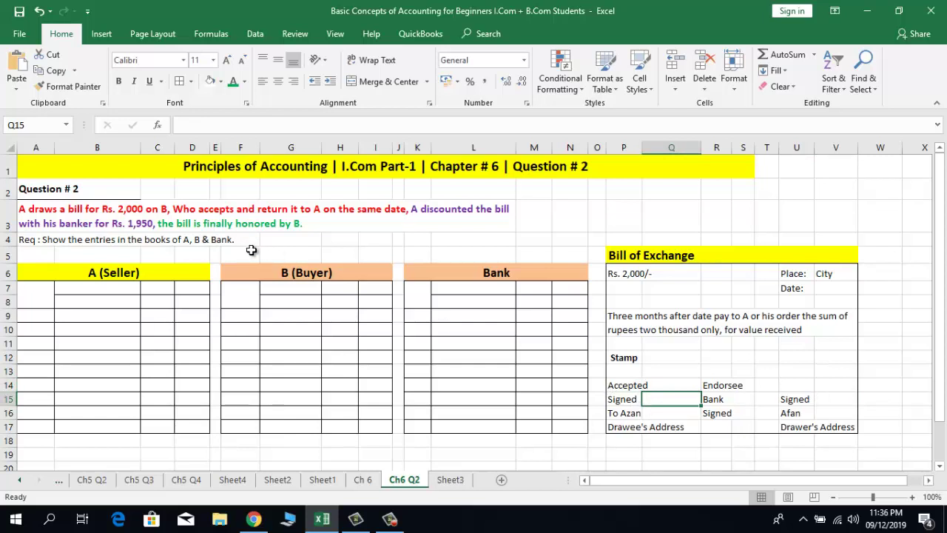
{"action": "left_click", "coordinate": [729, 386]}
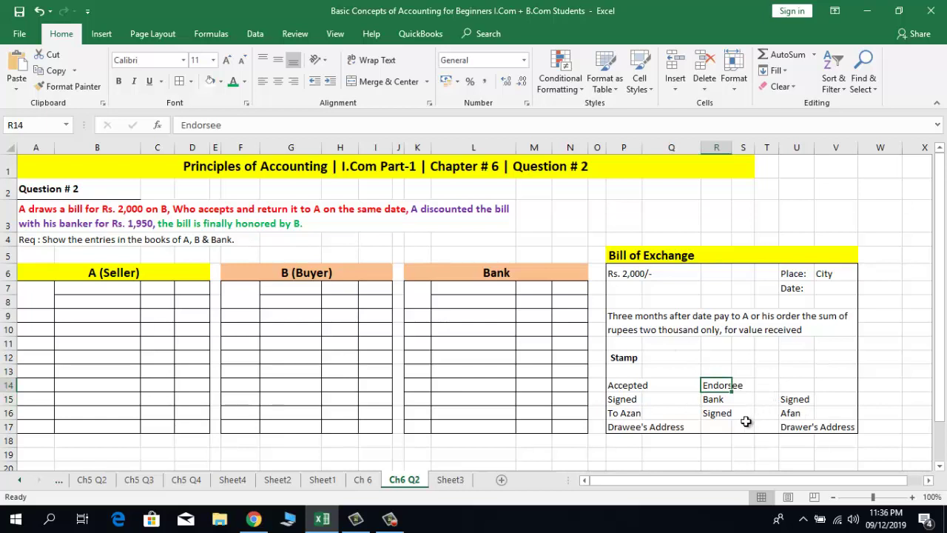
{"action": "left_click", "coordinate": [721, 403]}
{"action": "left_click", "coordinate": [709, 424]}
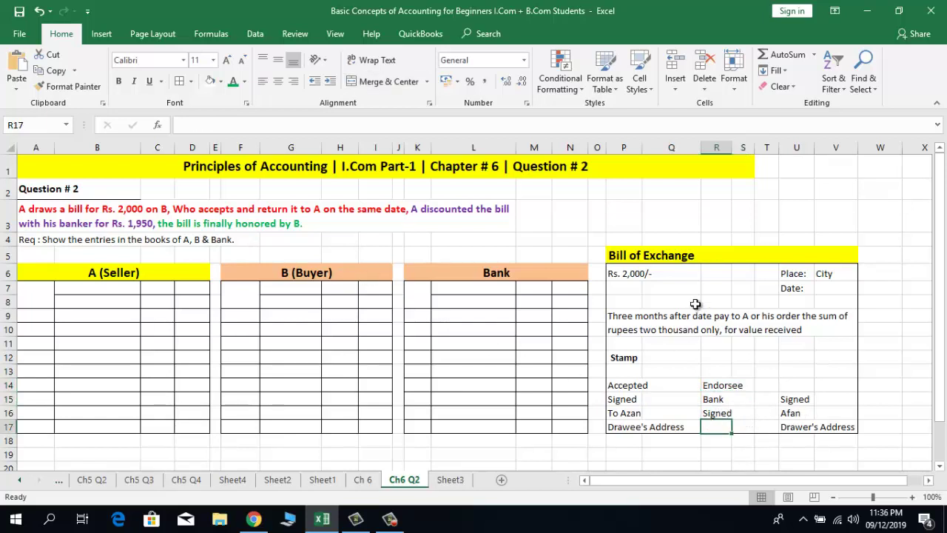
- Review the Bill of Exchange from its title and amount through the wording to the stamp and acceptance area
{"action": "left_click_drag", "start_coordinate": [665, 251], "coordinate": [766, 334]}
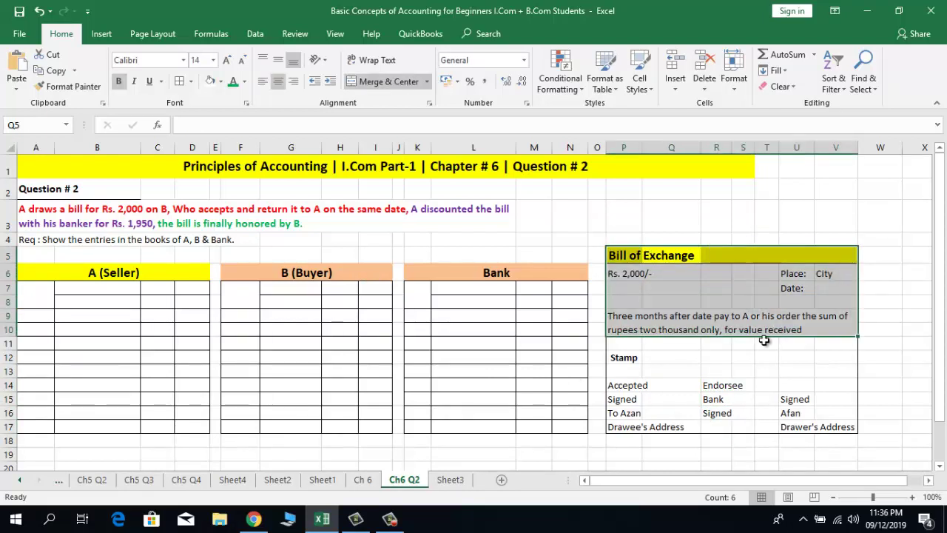
{"action": "key", "text": "Down"}
{"action": "key", "text": "Down"}
{"action": "key", "text": "Down"}
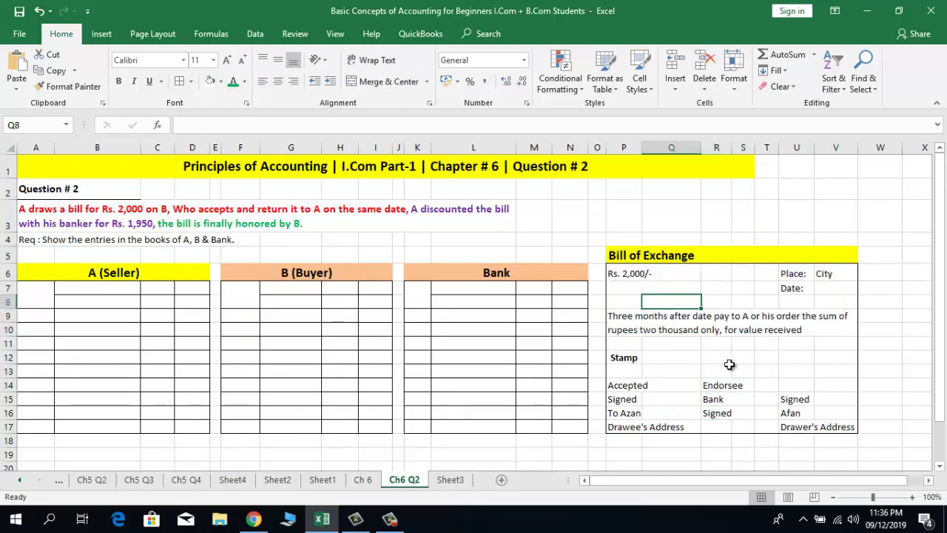
{"action": "left_click", "coordinate": [696, 370]}
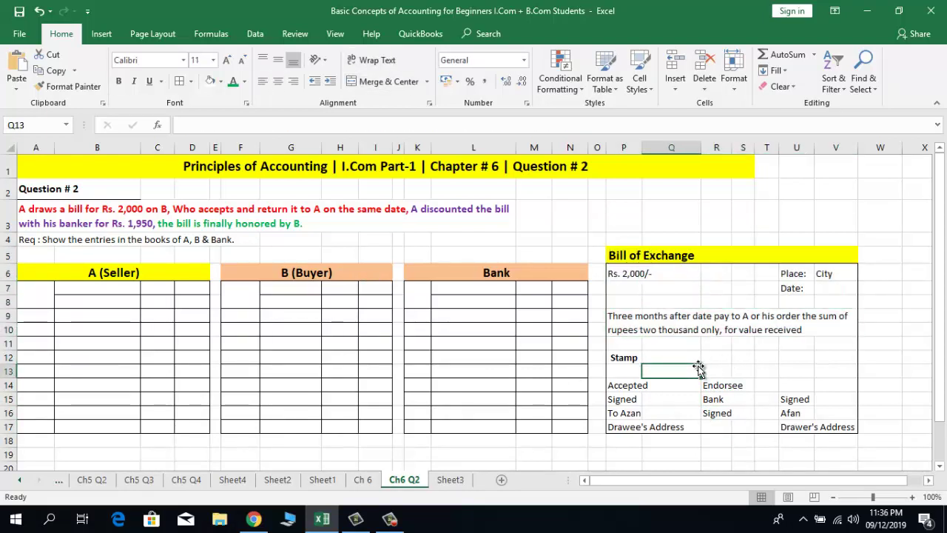
{"action": "left_click", "coordinate": [708, 256]}
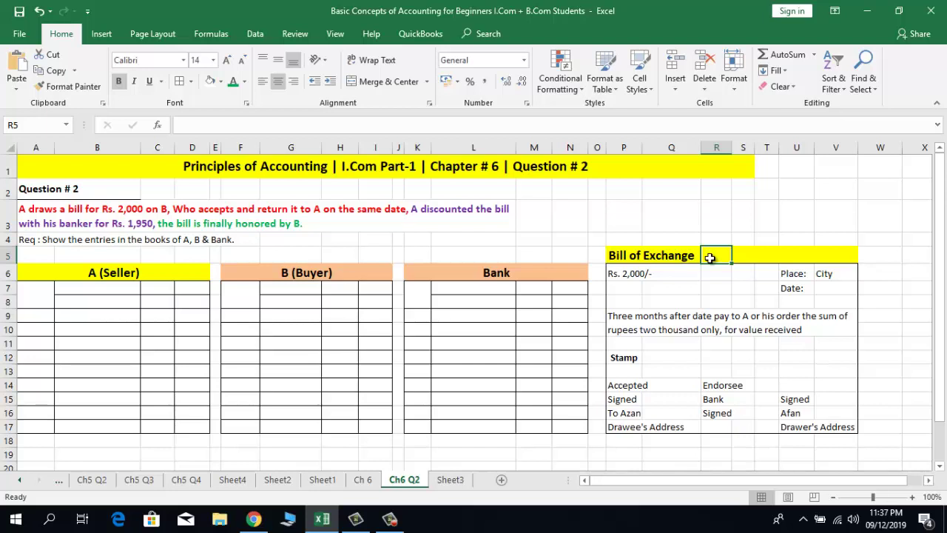
{"action": "key", "text": "Left"}
{"action": "key", "text": "Left"}
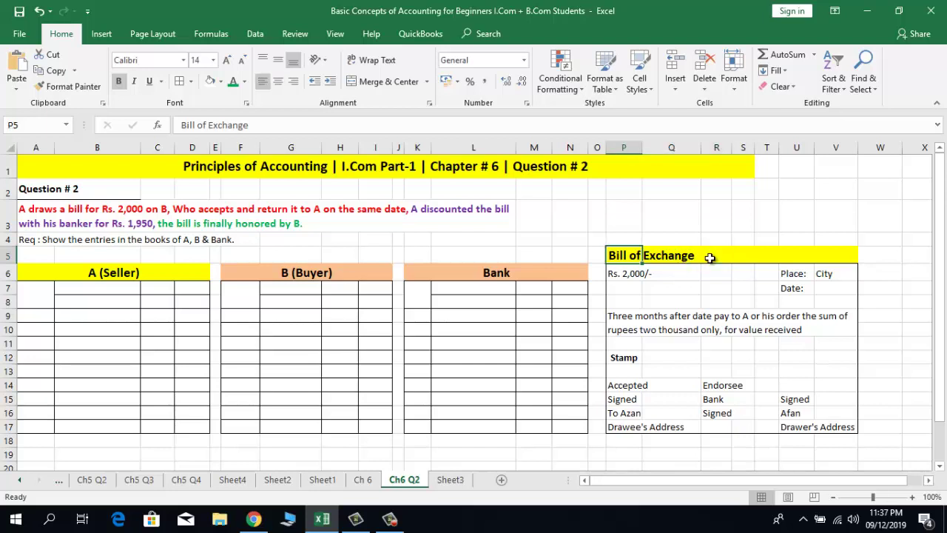
{"action": "left_click", "coordinate": [677, 286]}
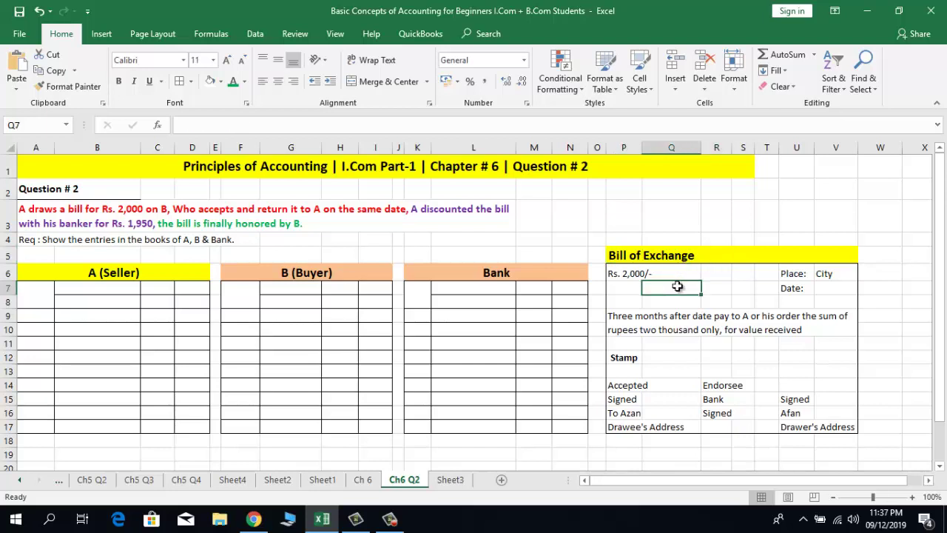
{"action": "left_click", "coordinate": [623, 354]}
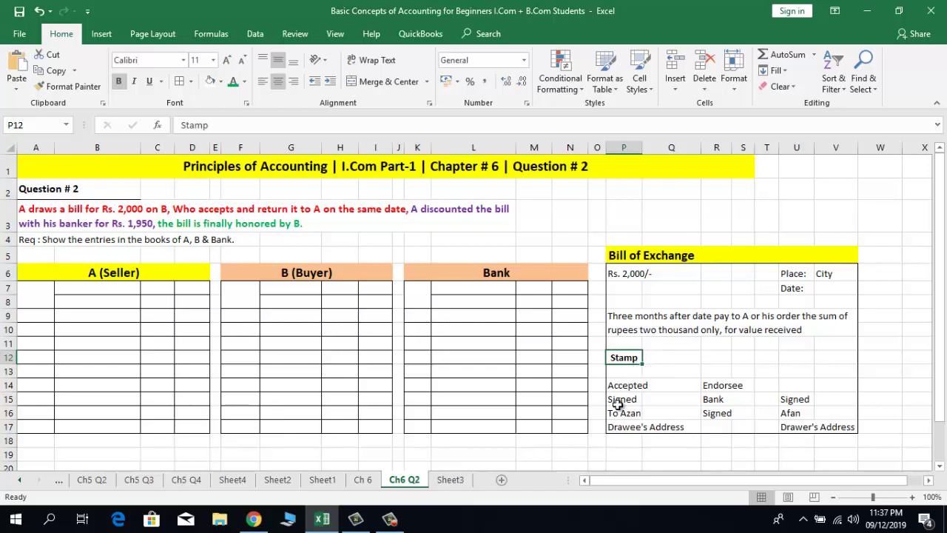
{"action": "left_click", "coordinate": [646, 399]}
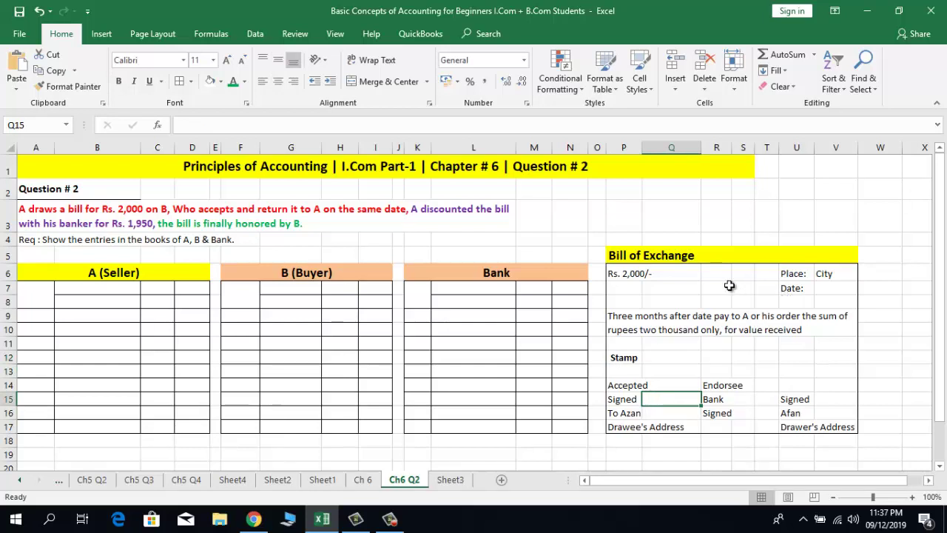
{"action": "left_click", "coordinate": [703, 256]}
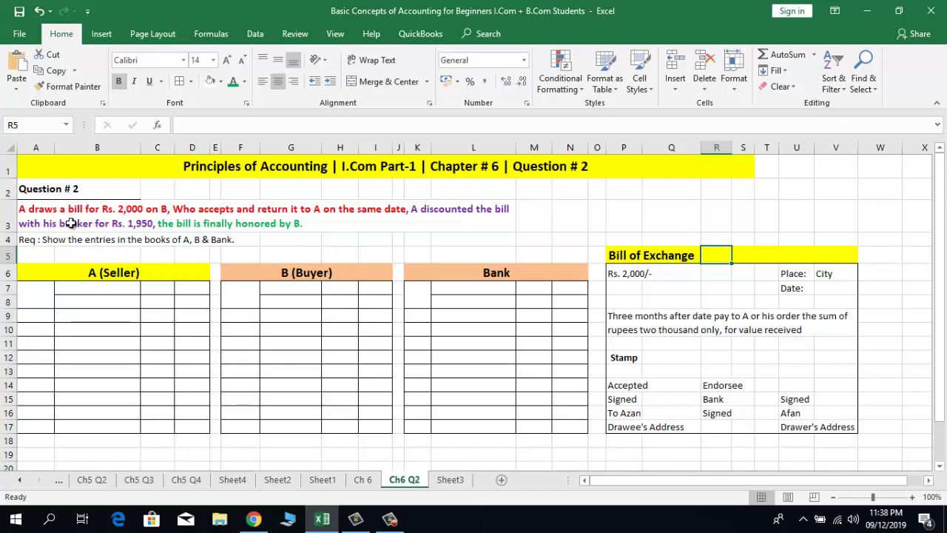
- Reread the question text and compare it with the bill's payment wording and the drawer, drawee and endorsee bank signature entries
{"action": "left_click", "coordinate": [70, 223]}
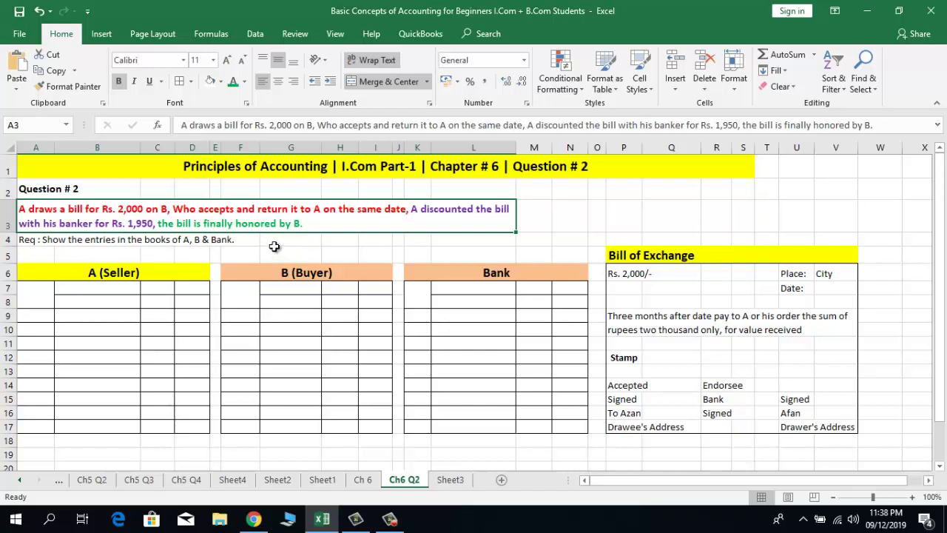
{"action": "left_click", "coordinate": [295, 312]}
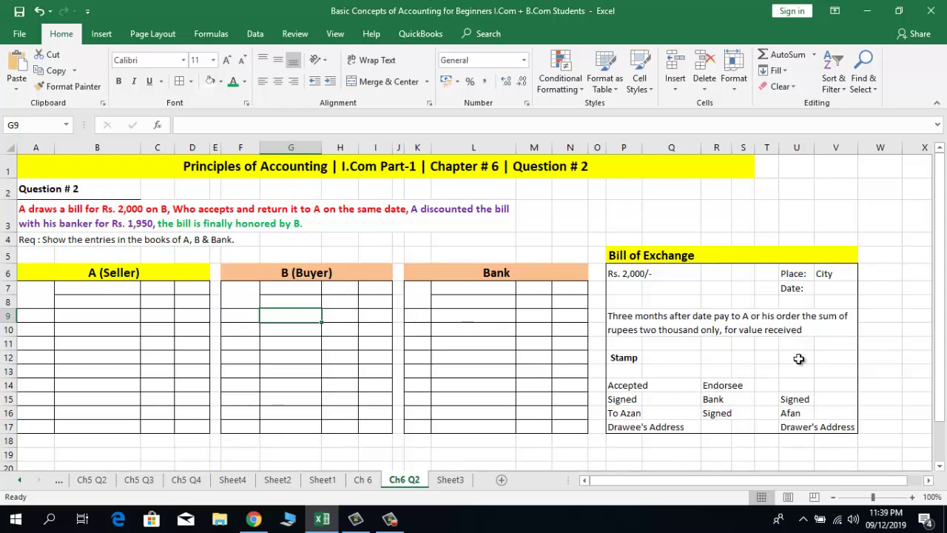
{"action": "left_click", "coordinate": [792, 312]}
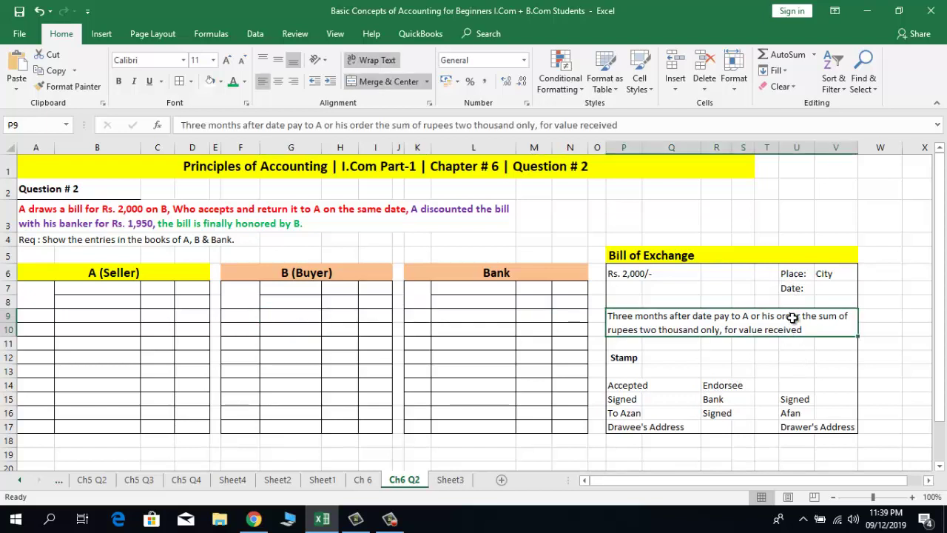
{"action": "left_click", "coordinate": [799, 409]}
{"action": "left_click", "coordinate": [829, 411]}
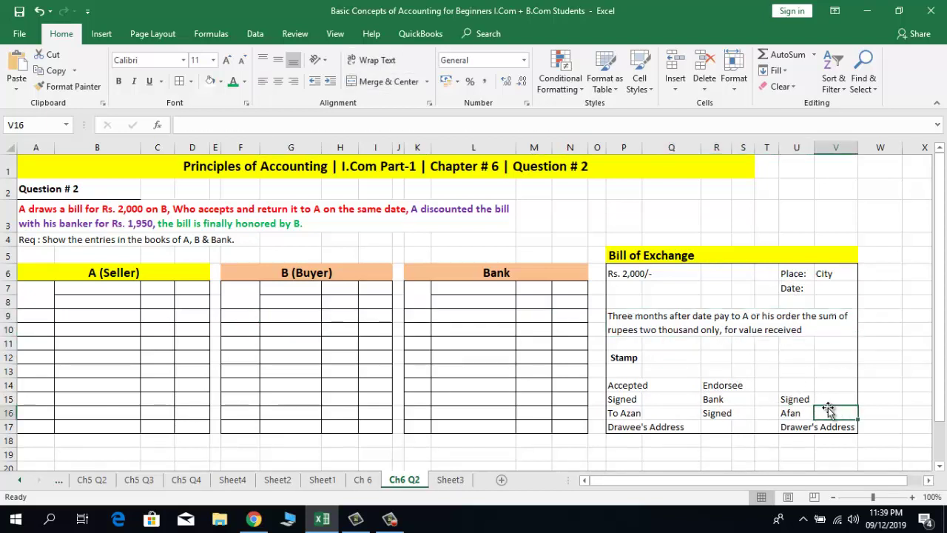
{"action": "left_click", "coordinate": [639, 403]}
{"action": "left_click", "coordinate": [645, 414]}
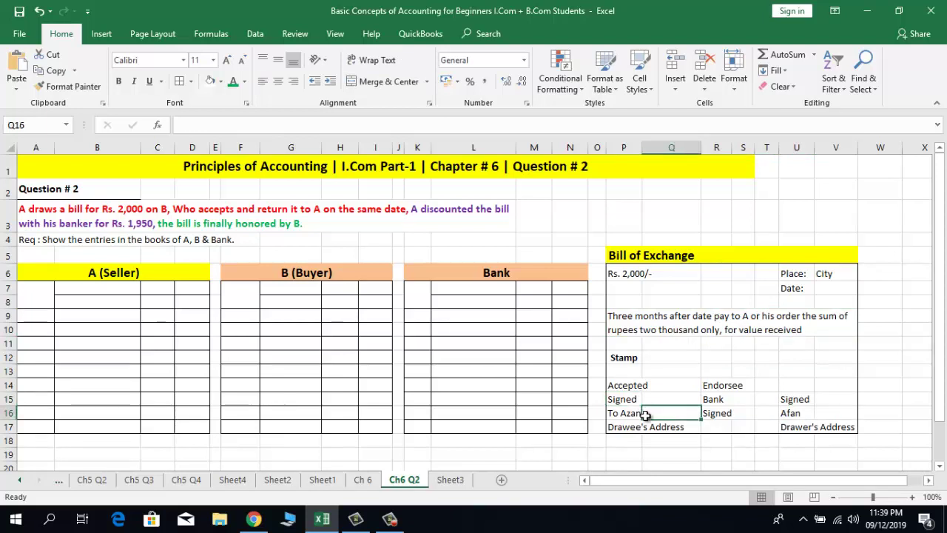
{"action": "left_click", "coordinate": [805, 404]}
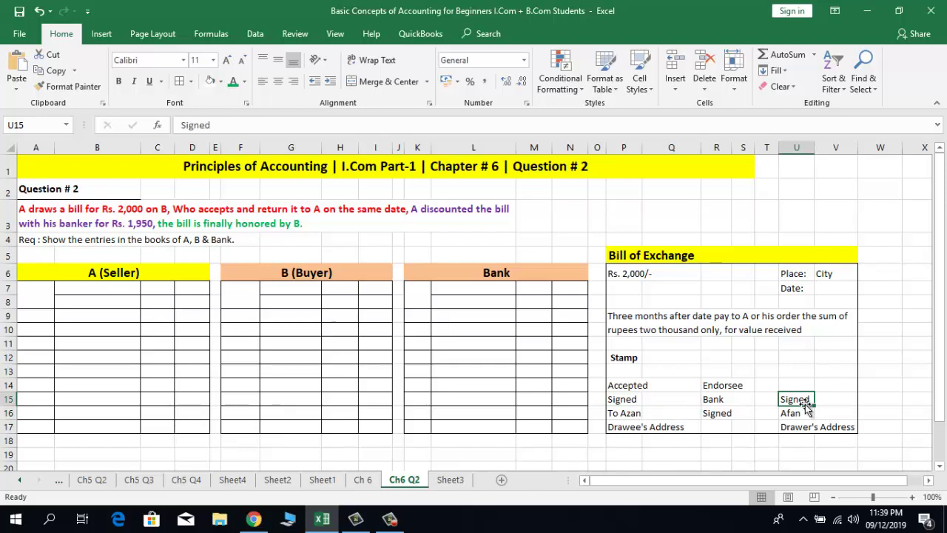
{"action": "left_click", "coordinate": [707, 386]}
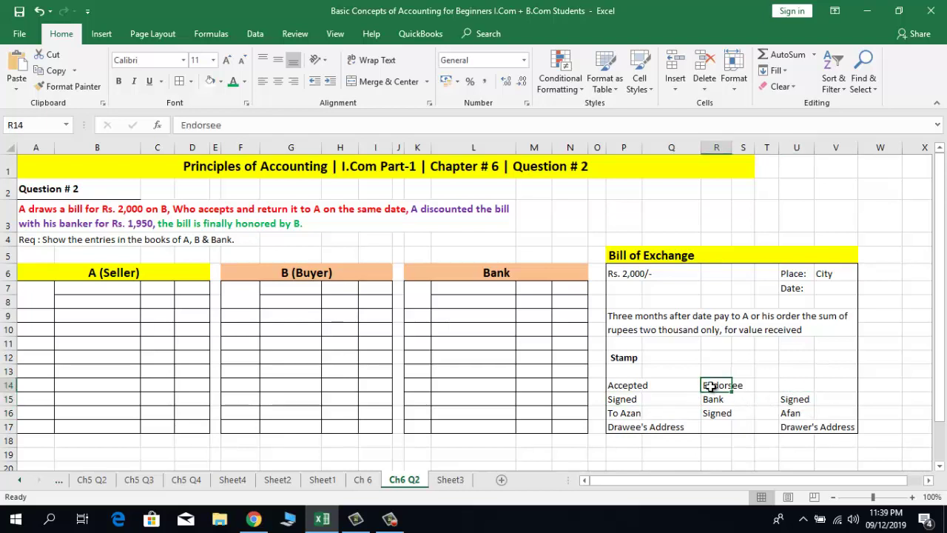
{"action": "left_click", "coordinate": [773, 372]}
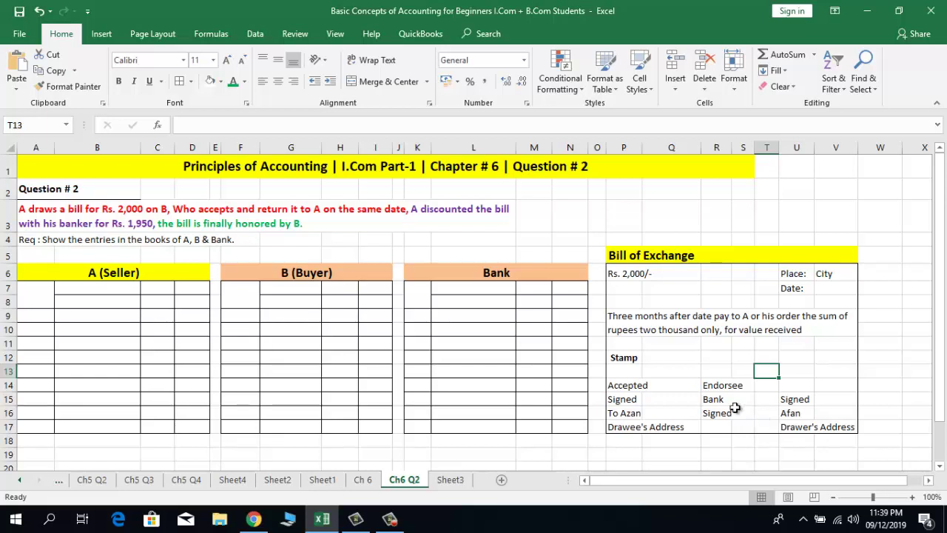
{"action": "left_click", "coordinate": [706, 384]}
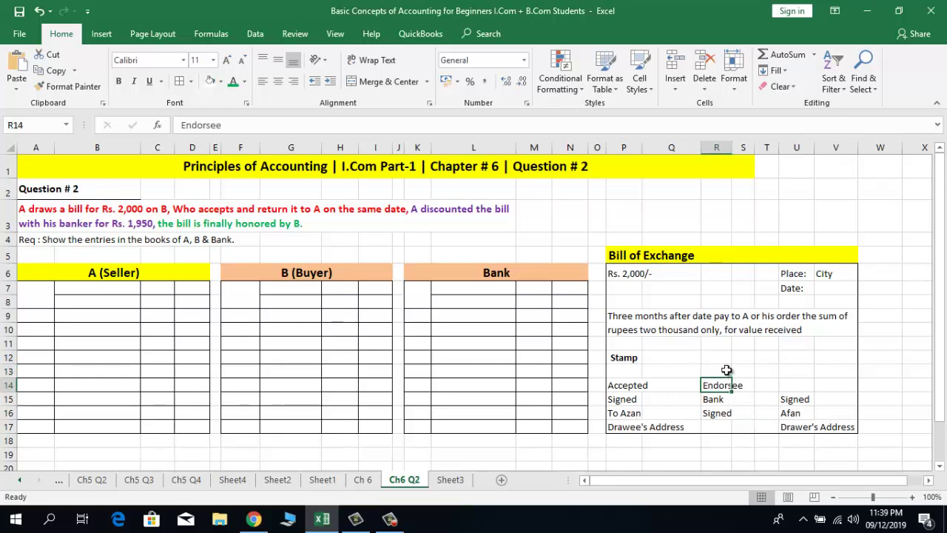
{"action": "left_click", "coordinate": [726, 370]}
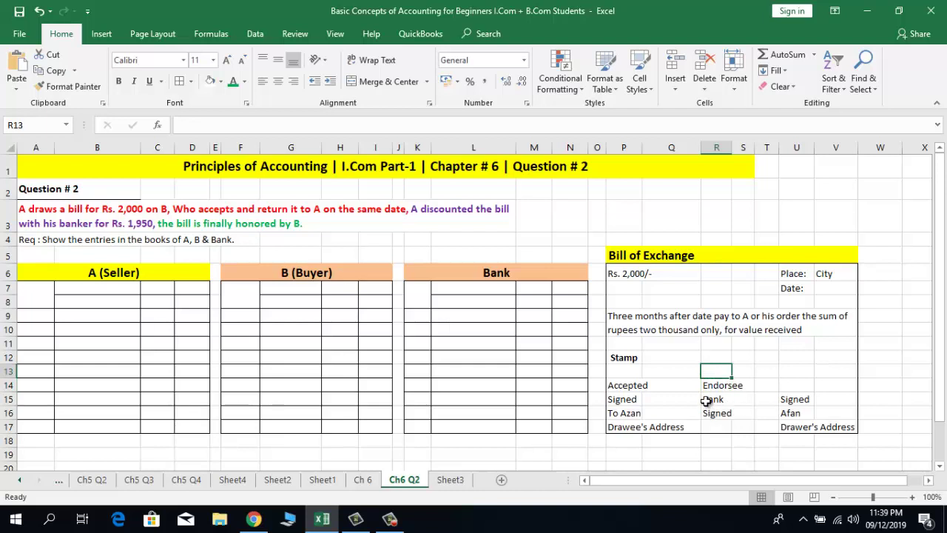
{"action": "left_click", "coordinate": [707, 400]}
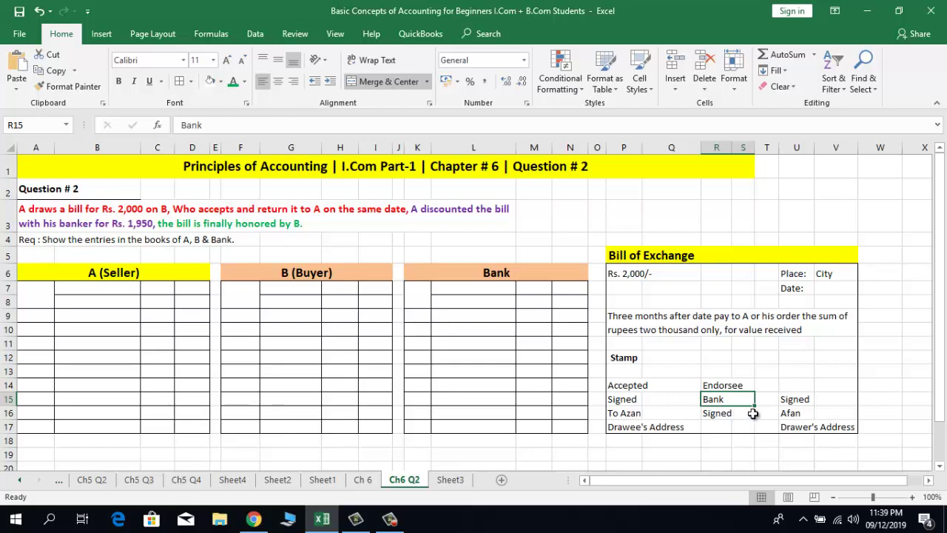
{"action": "left_click", "coordinate": [708, 415]}
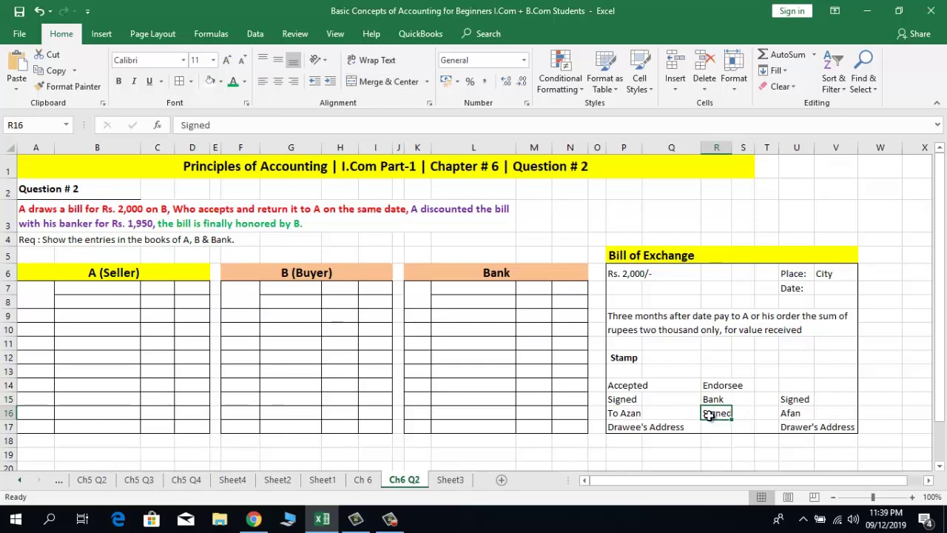
{"action": "left_click", "coordinate": [809, 412]}
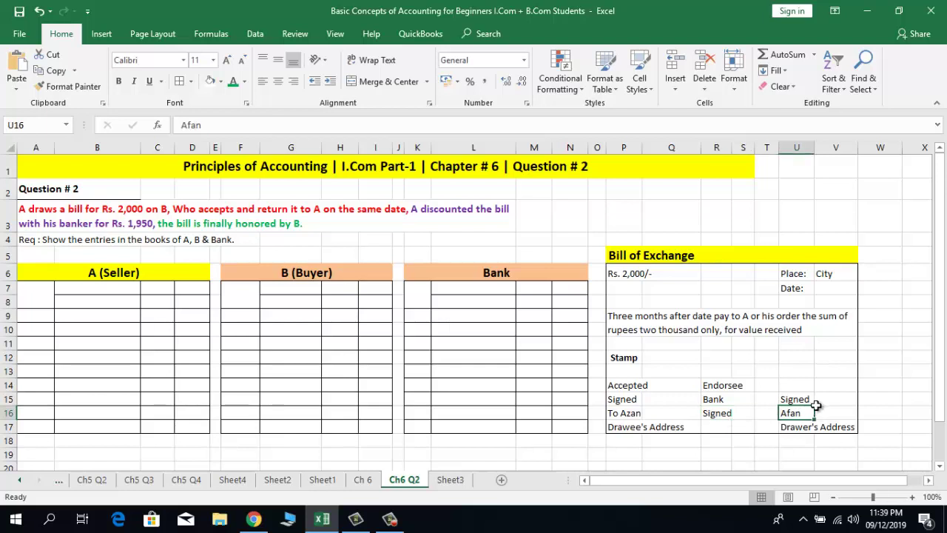
{"action": "left_click", "coordinate": [835, 399]}
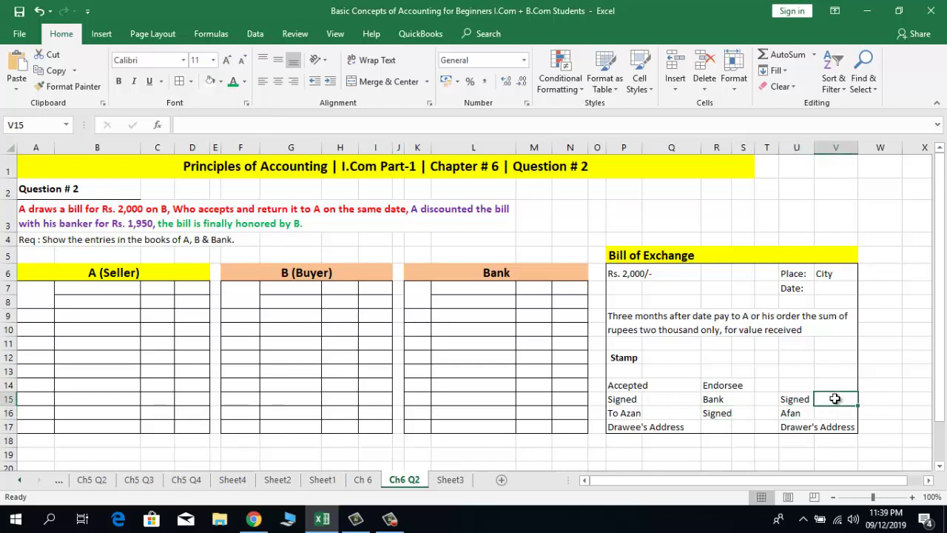
- Examine the bill's stamp space, the drawer's signature entry and the endorsee bank's signature lines
{"action": "left_click", "coordinate": [620, 369]}
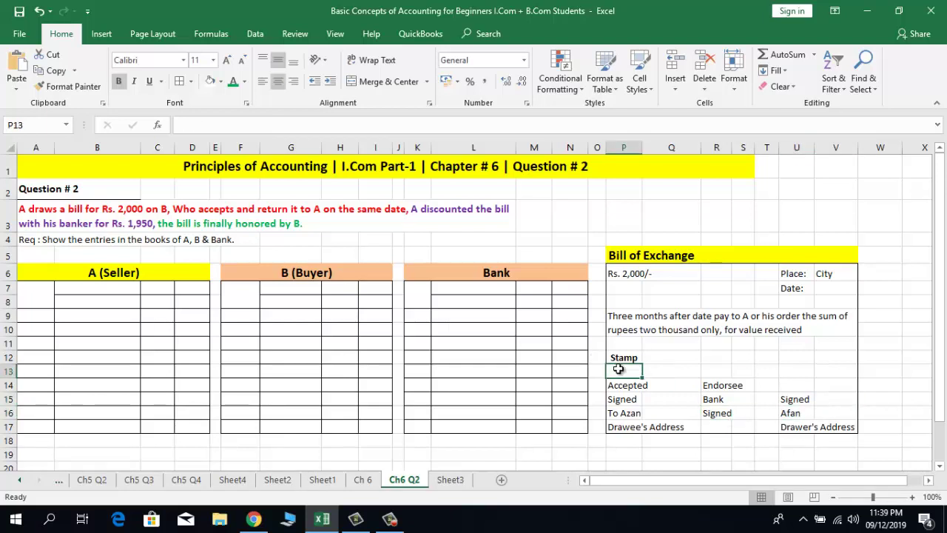
{"action": "left_click", "coordinate": [799, 399]}
{"action": "left_click", "coordinate": [729, 399]}
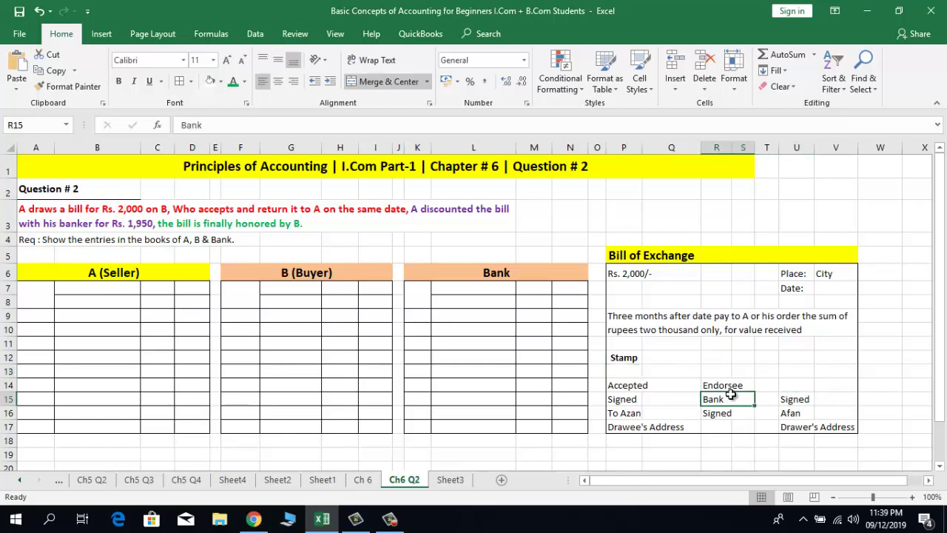
{"action": "left_click", "coordinate": [742, 413]}
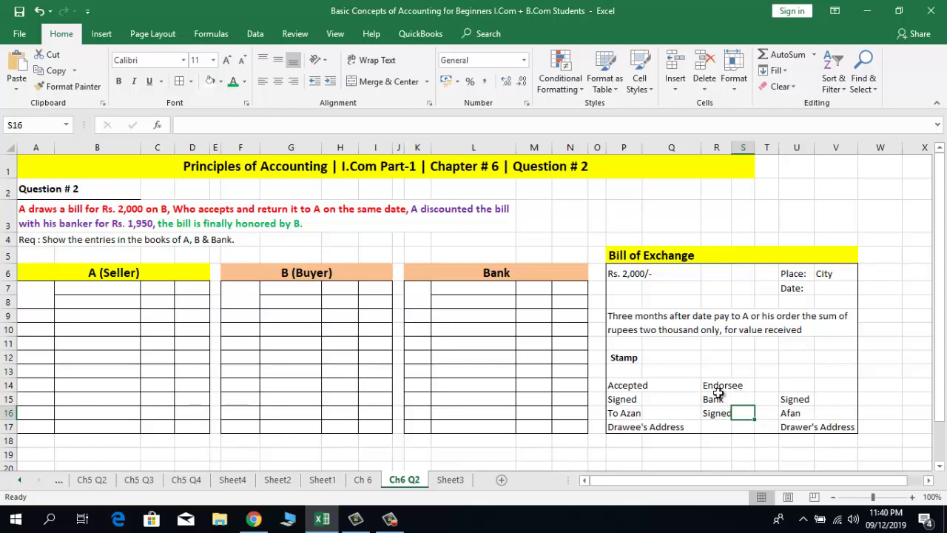
- Change the drawee line under the bill's acceptance signature to read "To B"
{"action": "left_click", "coordinate": [624, 411]}
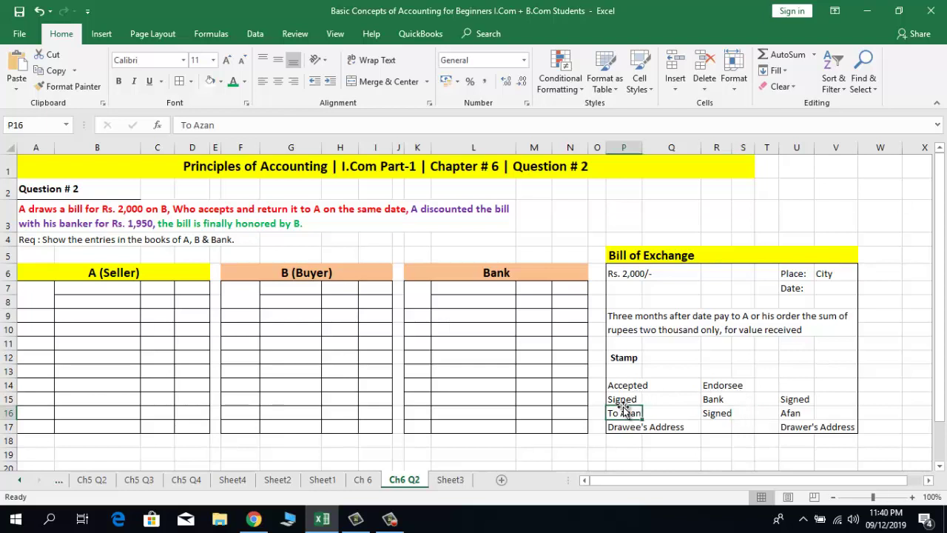
{"action": "double_click", "coordinate": [624, 411]}
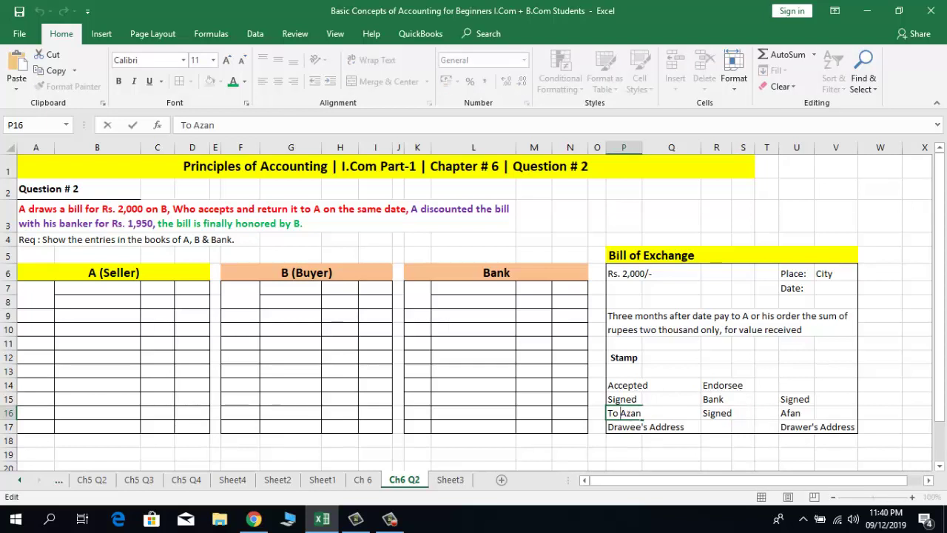
{"action": "key", "text": "Delete"}
{"action": "key", "text": "Delete"}
{"action": "key", "text": "Delete"}
{"action": "key", "text": "Delete"}
{"action": "type", "text": "B"}
{"action": "key", "text": "Return"}
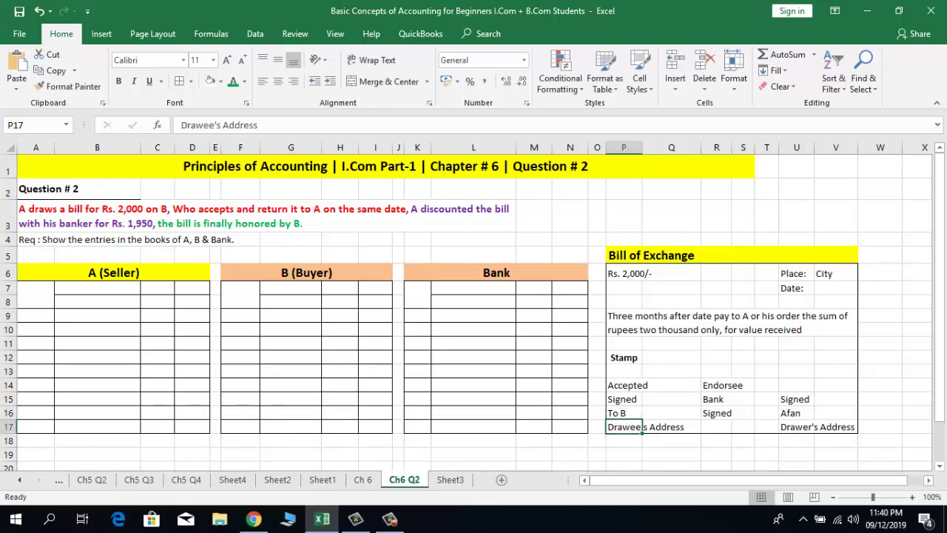
- Replace the drawer's name under the signature line above Drawer's Address with A
{"action": "left_click", "coordinate": [624, 413]}
{"action": "key", "text": "Right"}
{"action": "key", "text": "Right"}
{"action": "key", "text": "Right"}
{"action": "key", "text": "Right"}
{"action": "key", "text": "Right"}
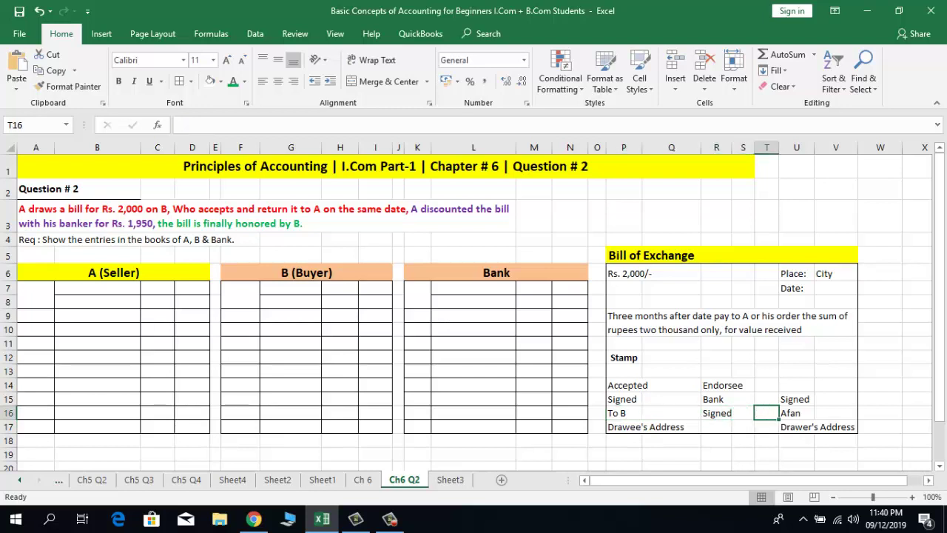
{"action": "type", "text": "A"}
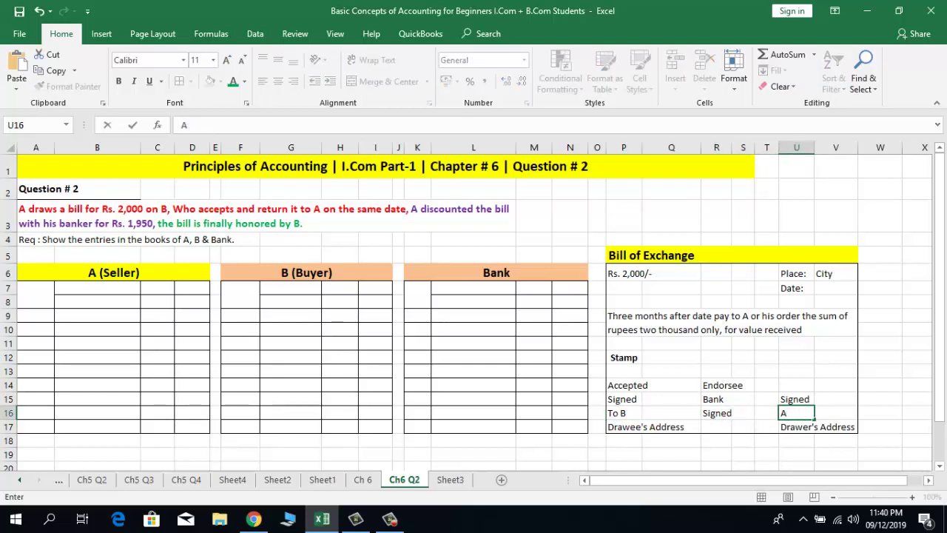
{"action": "key", "text": "Return"}
- Review the drawee's acceptance block on the bill, including its signature and address lines
{"action": "key", "text": "Left"}
{"action": "key", "text": "Left"}
{"action": "key", "text": "Left"}
{"action": "key", "text": "Left"}
{"action": "key", "text": "Left"}
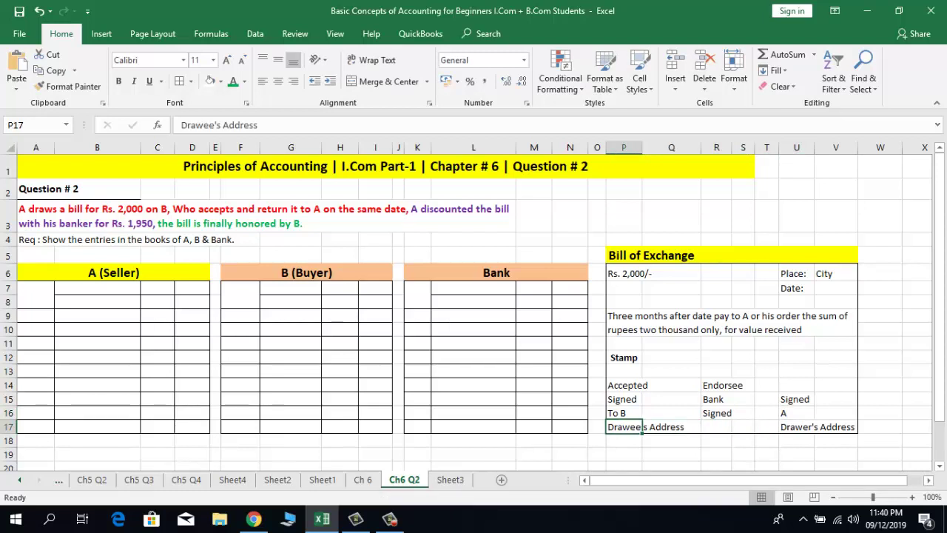
{"action": "key", "text": "Up"}
{"action": "key", "text": "Up"}
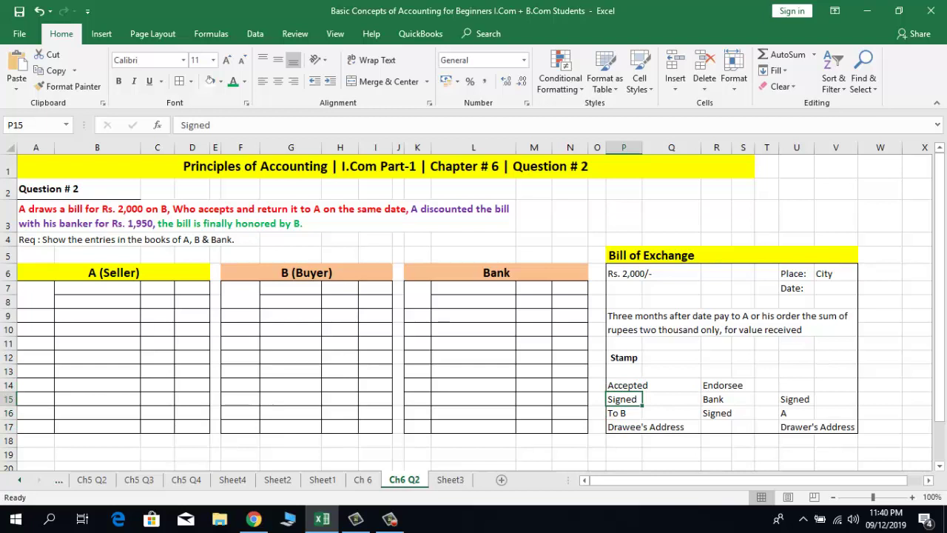
{"action": "left_click", "coordinate": [624, 427]}
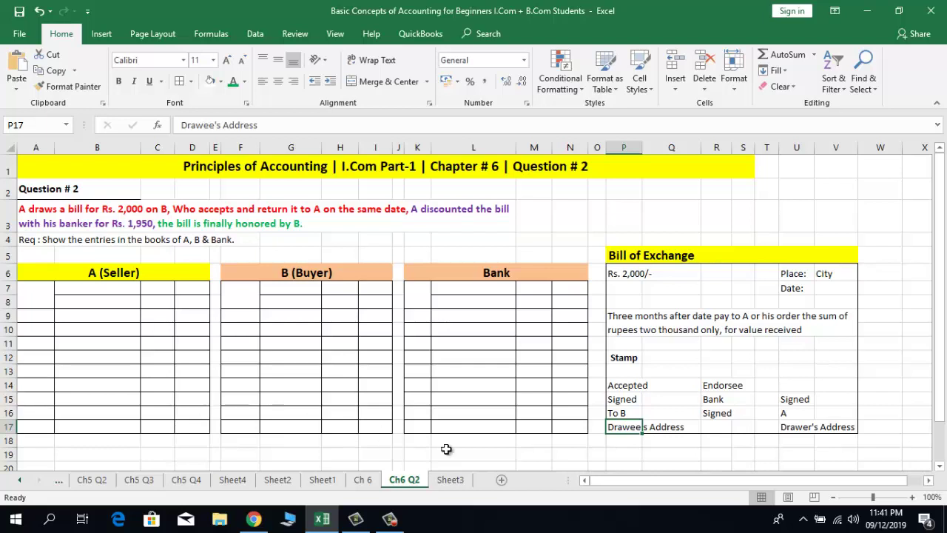
- Open the Ch 6 sheet and examine the Question 1 credit-sale entry in the seller's books, including its debit, credit and narration
{"action": "left_click", "coordinate": [362, 485]}
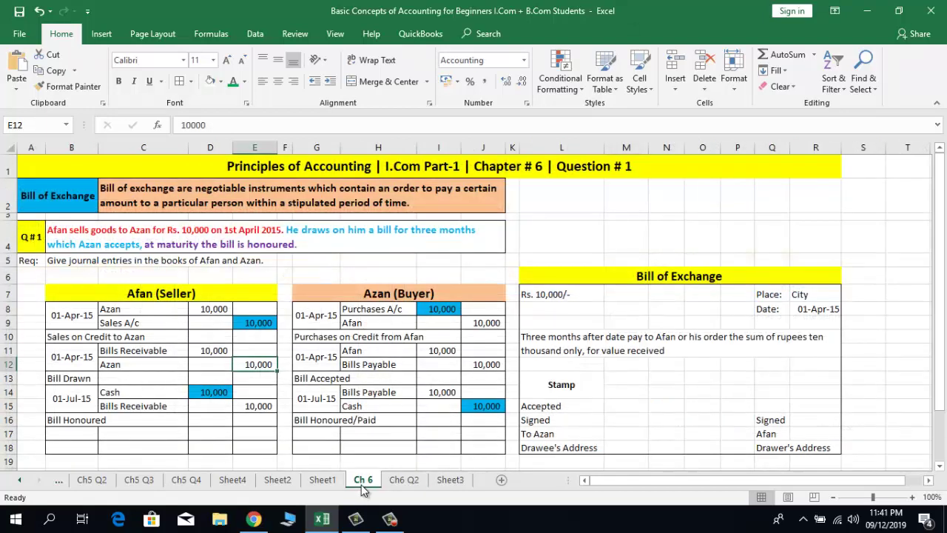
{"action": "left_click", "coordinate": [128, 308]}
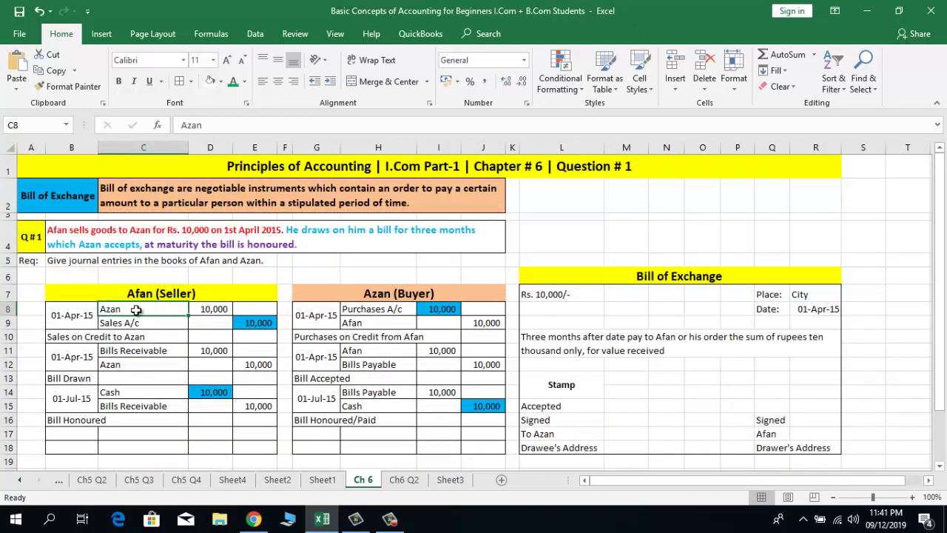
{"action": "left_click", "coordinate": [206, 306]}
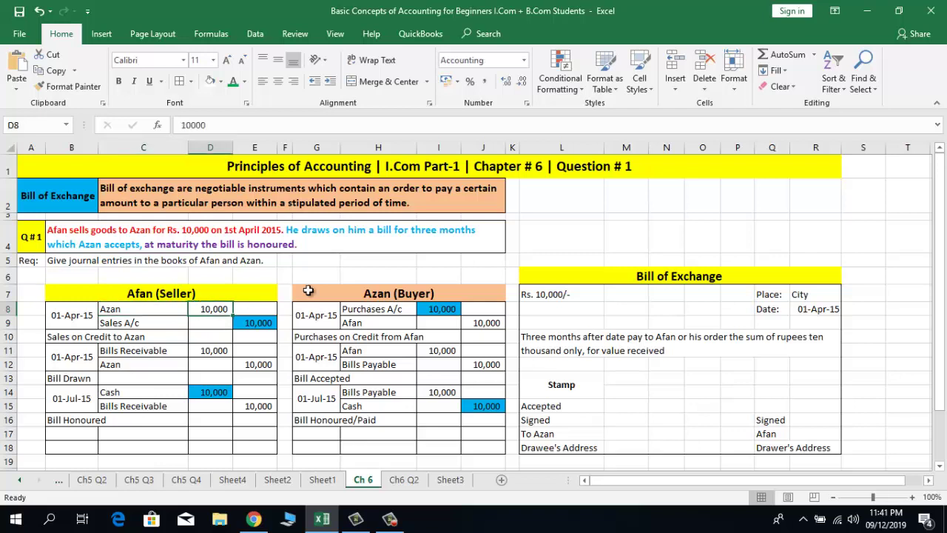
{"action": "left_click", "coordinate": [345, 291]}
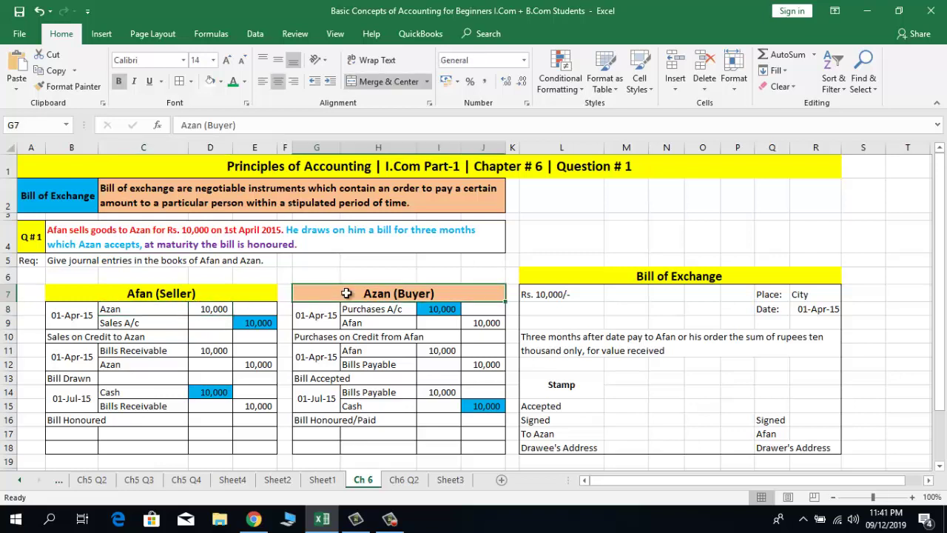
{"action": "left_click", "coordinate": [165, 310]}
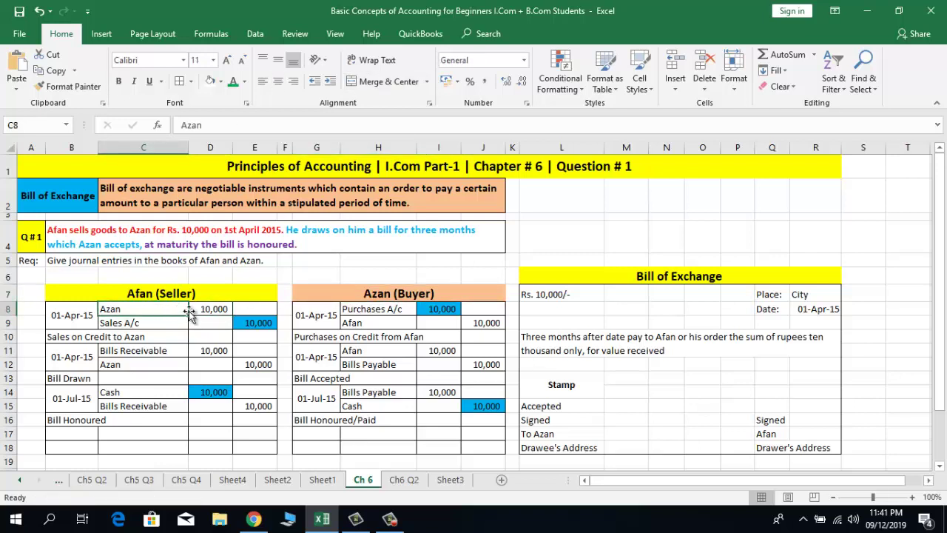
{"action": "left_click", "coordinate": [194, 308]}
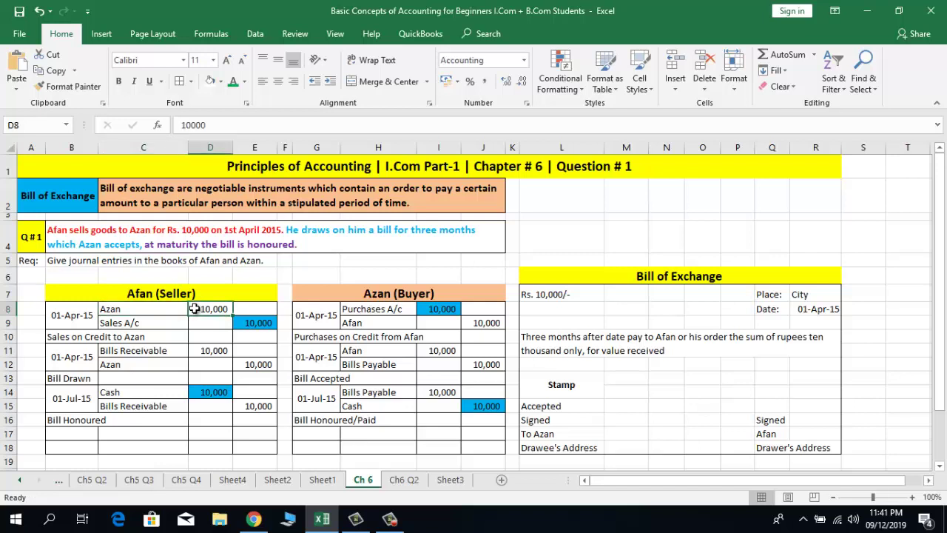
{"action": "left_click", "coordinate": [154, 309]}
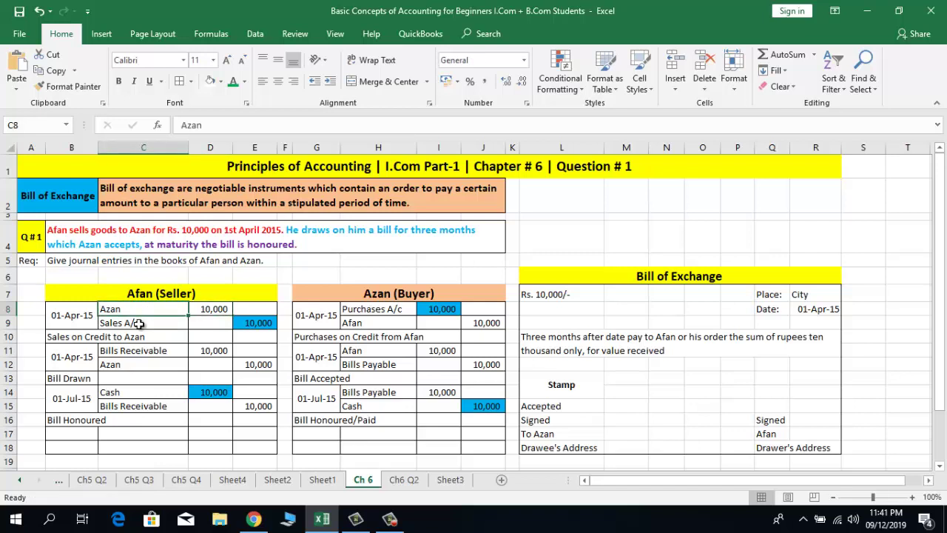
{"action": "left_click", "coordinate": [141, 324]}
{"action": "left_click", "coordinate": [237, 325]}
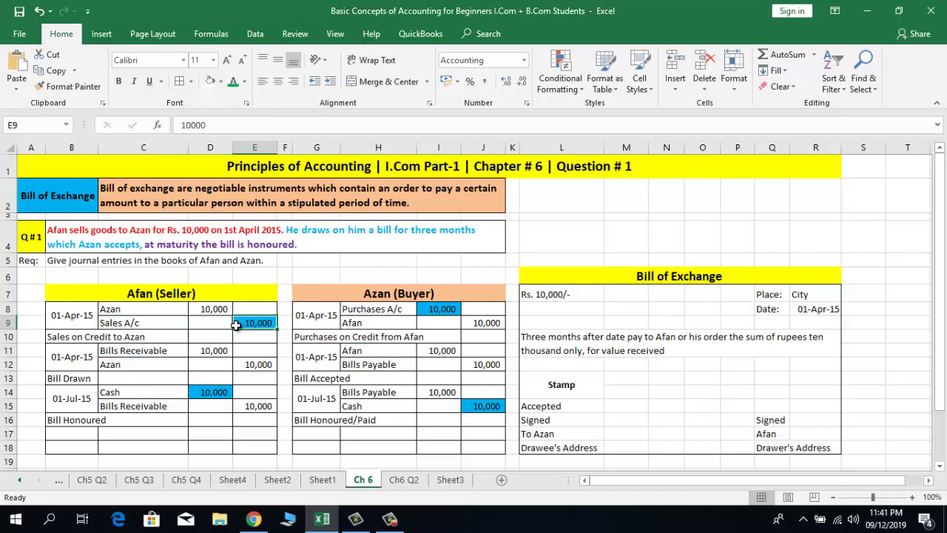
{"action": "left_click", "coordinate": [124, 338]}
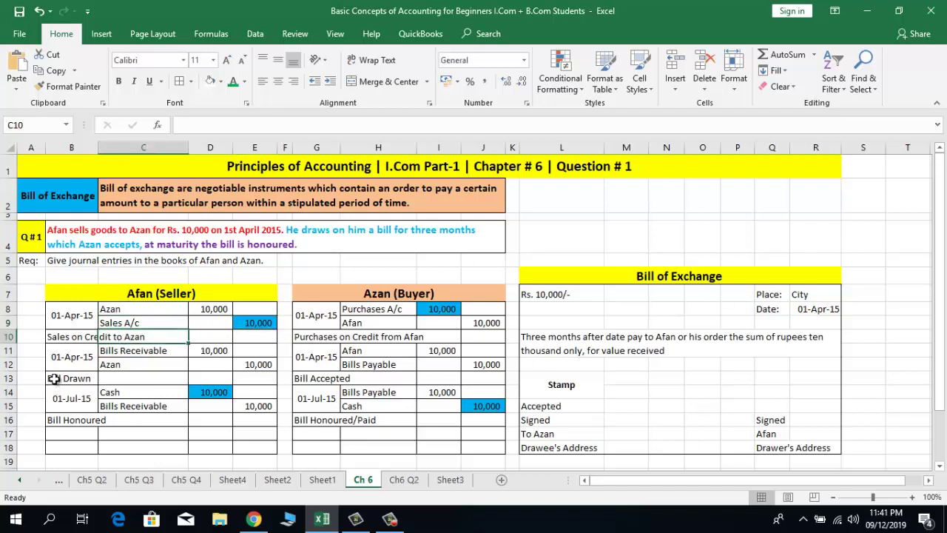
- Examine the seller's bill-drawn entry, comparing its Bills Receivable debit and buyer credit with the earlier debit to the buyer
{"action": "left_click", "coordinate": [54, 379]}
{"action": "left_click", "coordinate": [74, 355]}
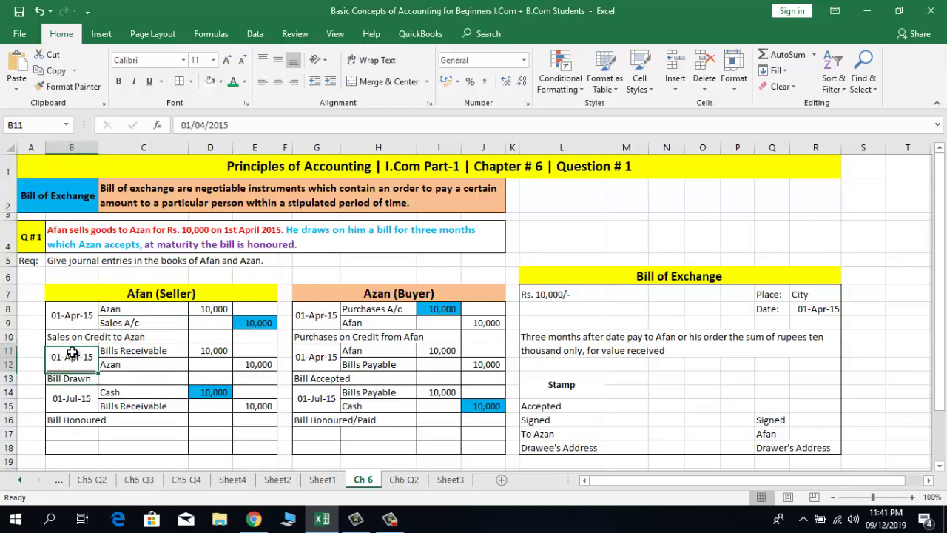
{"action": "left_click", "coordinate": [138, 353]}
{"action": "left_click", "coordinate": [210, 348]}
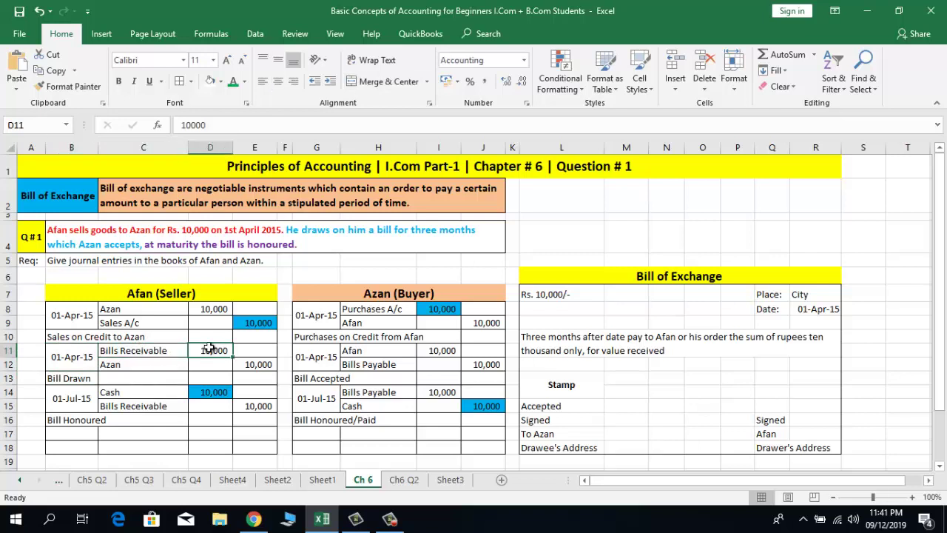
{"action": "left_click", "coordinate": [125, 308]}
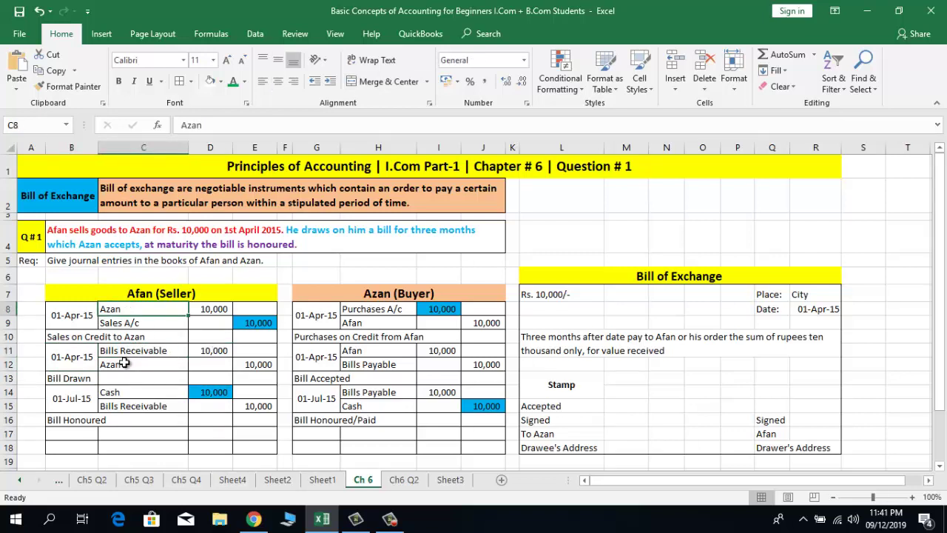
{"action": "left_click", "coordinate": [124, 363]}
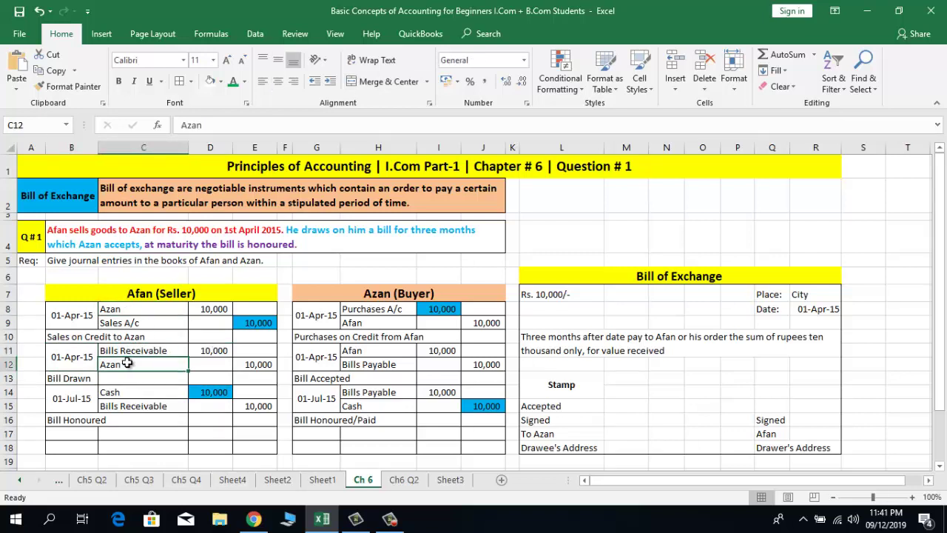
{"action": "left_click", "coordinate": [250, 365]}
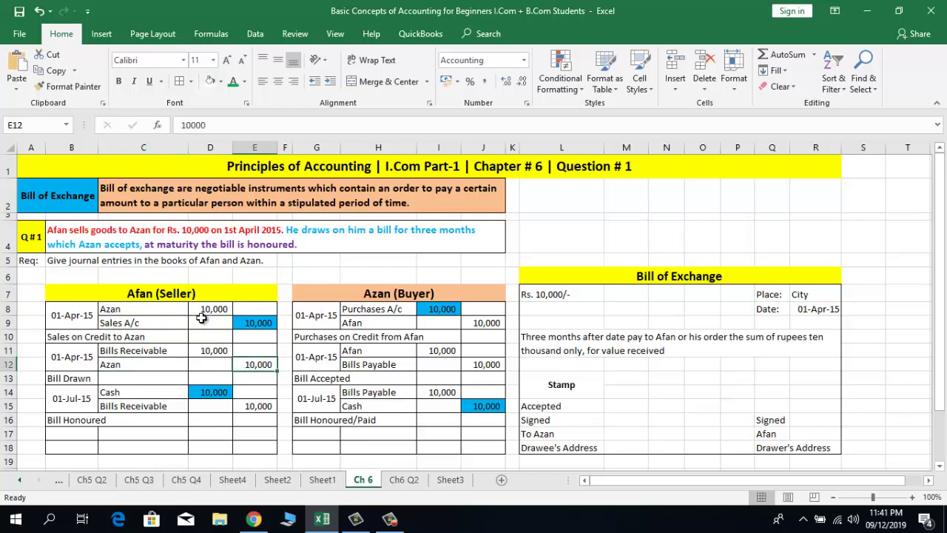
{"action": "left_click", "coordinate": [138, 351]}
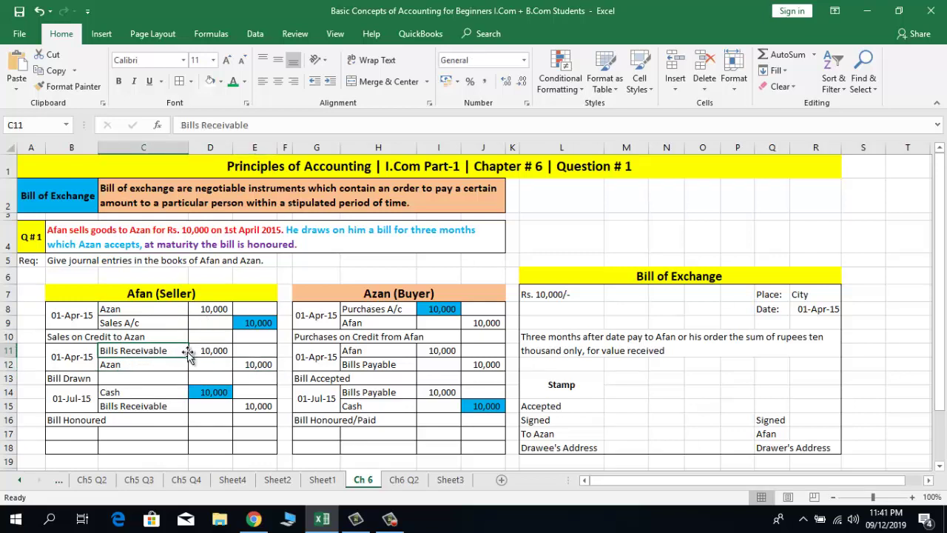
{"action": "left_click", "coordinate": [205, 350]}
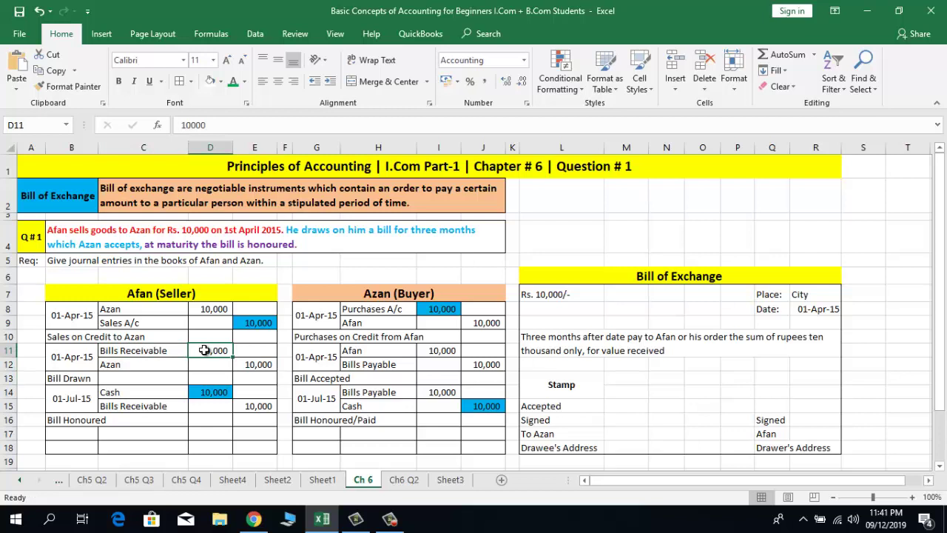
- Compare the seller's credit-sale accounts with the matching credit-purchase entry and narration in the buyer's books
{"action": "left_click_drag", "start_coordinate": [145, 309], "coordinate": [146, 324]}
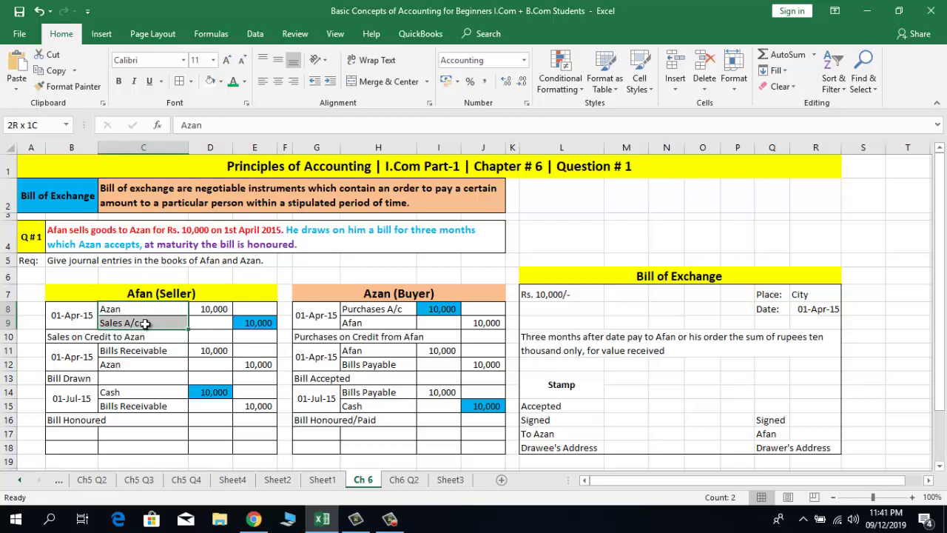
{"action": "left_click_drag", "start_coordinate": [374, 310], "coordinate": [414, 338]}
{"action": "left_click", "coordinate": [329, 337]}
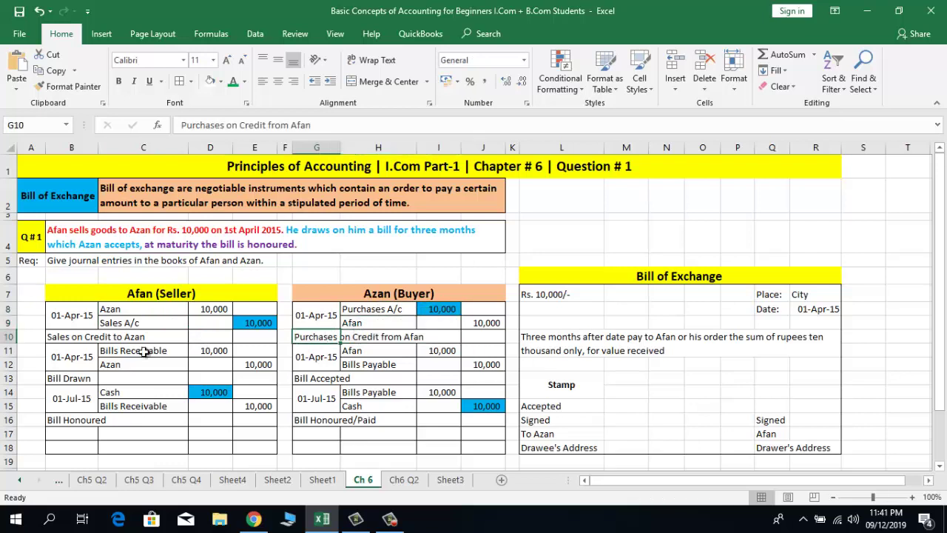
- Recheck the accounts and date of the seller's bill-drawn entry against the sale entry, and return to the Ch6 Q2 sheet
{"action": "left_click", "coordinate": [98, 356]}
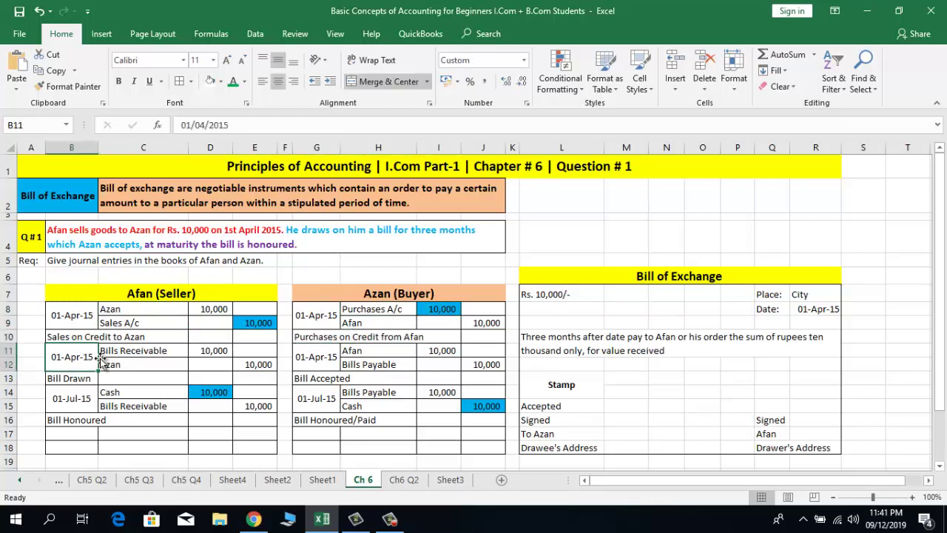
{"action": "left_click", "coordinate": [138, 354]}
{"action": "left_click", "coordinate": [138, 364]}
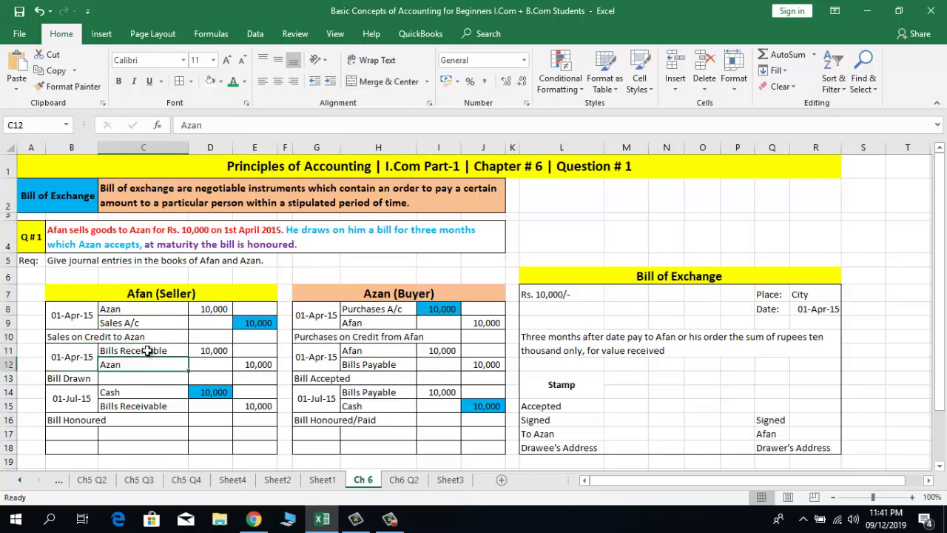
{"action": "left_click", "coordinate": [148, 351]}
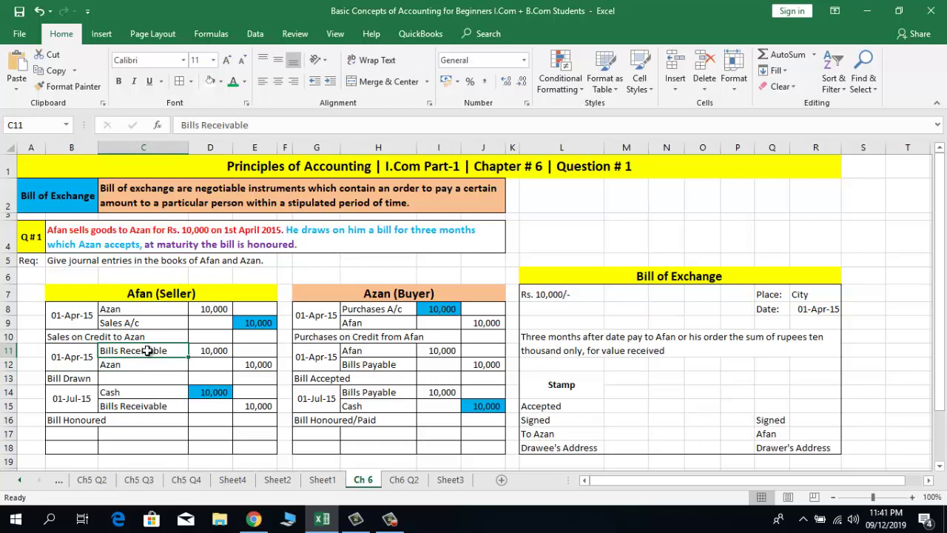
{"action": "left_click", "coordinate": [138, 364]}
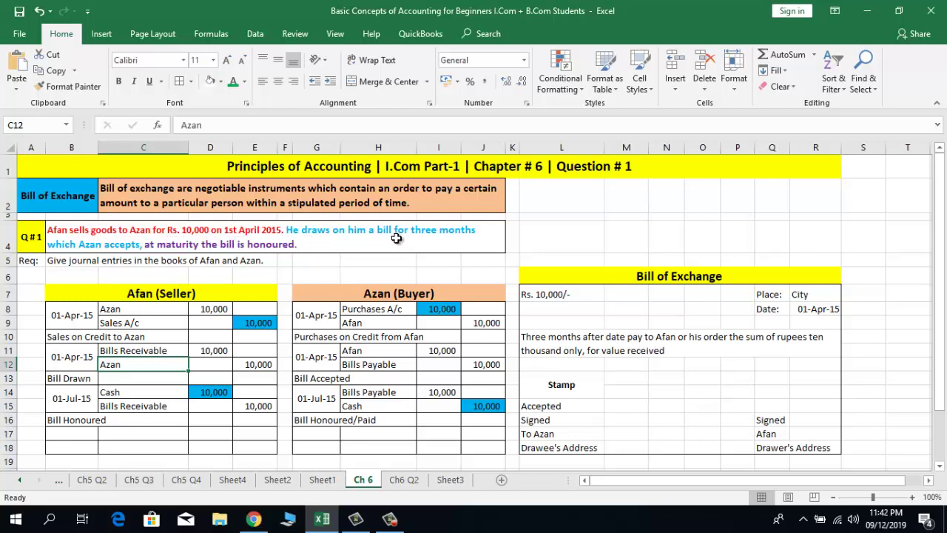
{"action": "left_click", "coordinate": [74, 320]}
{"action": "left_click", "coordinate": [141, 309]}
{"action": "left_click", "coordinate": [76, 358]}
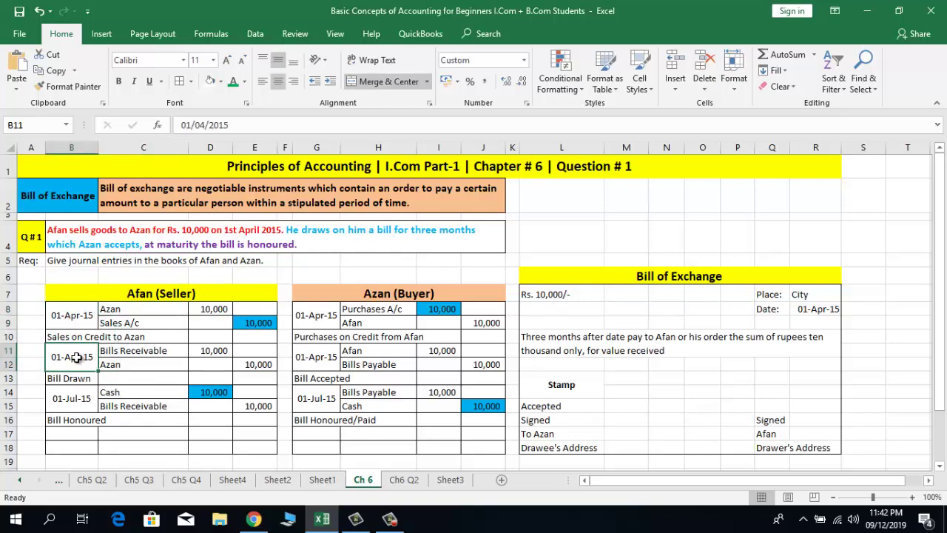
{"action": "left_click", "coordinate": [410, 482]}
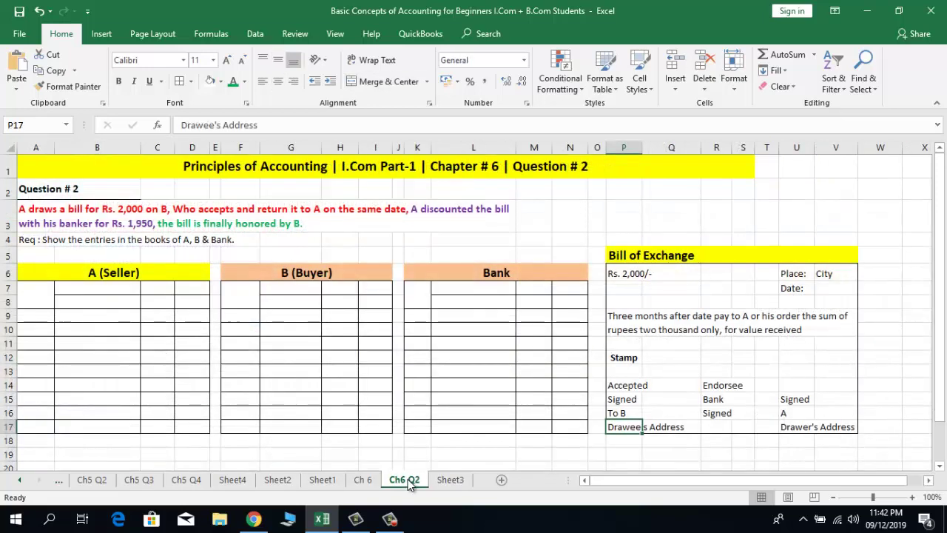
- Record a debit of 2,000 to Bill Receivable on the first line of A's (Seller) journal
{"action": "left_click", "coordinate": [97, 291]}
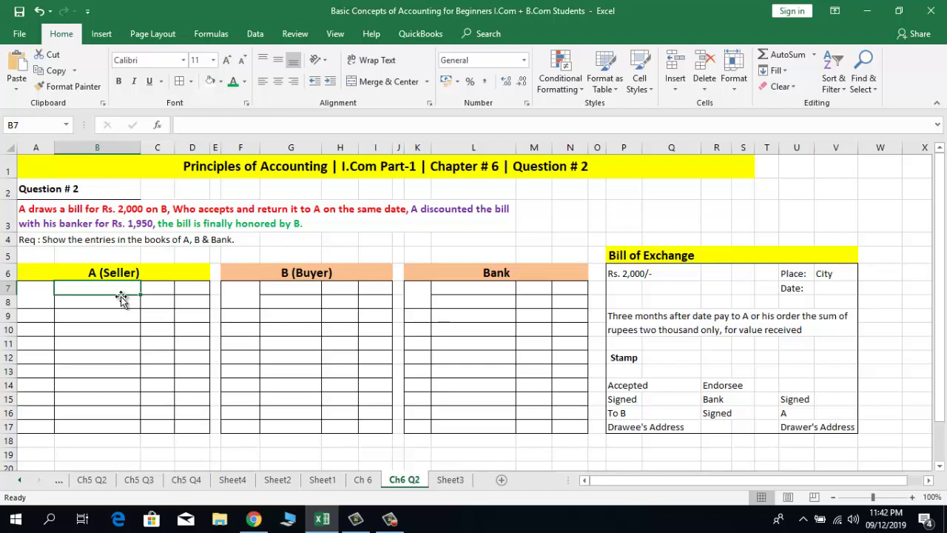
{"action": "type", "text": "Bill R"}
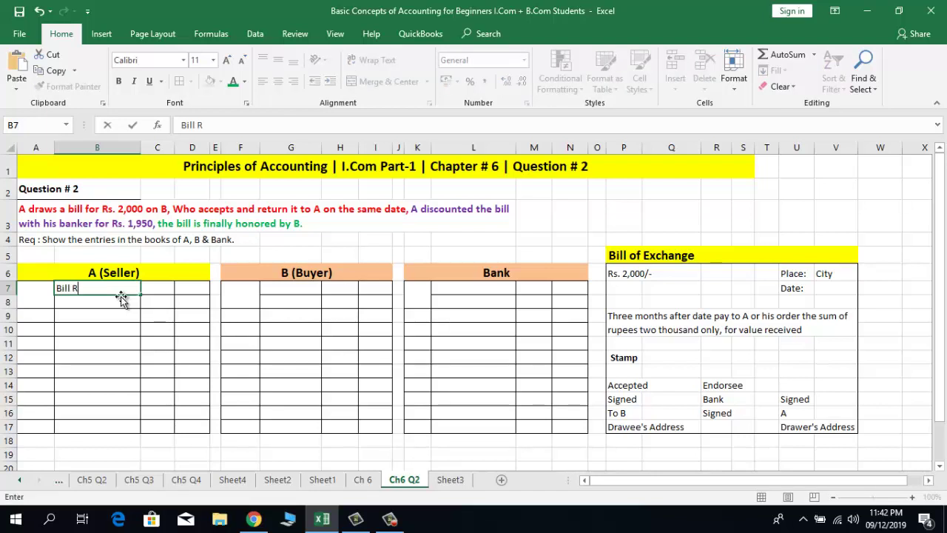
{"action": "type", "text": "eceivab"}
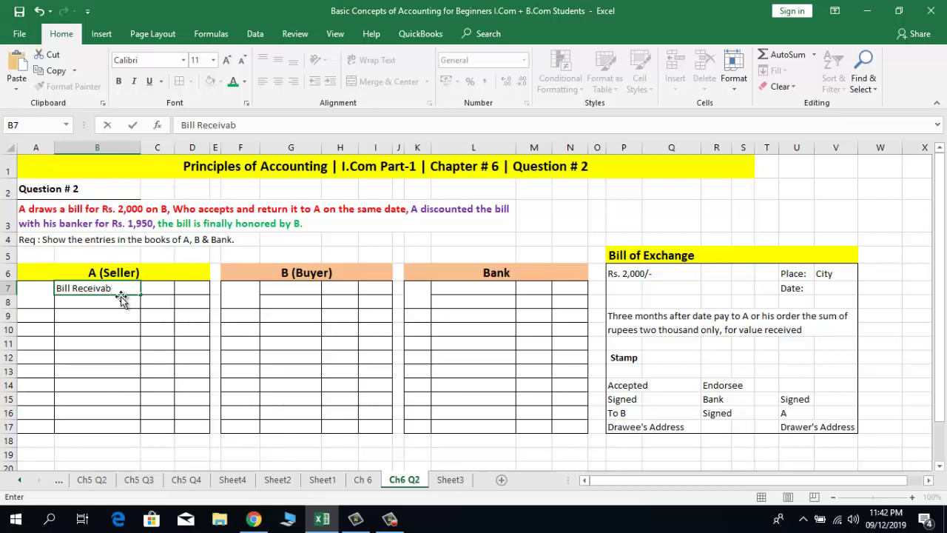
{"action": "type", "text": "le"}
{"action": "key", "text": "Tab"}
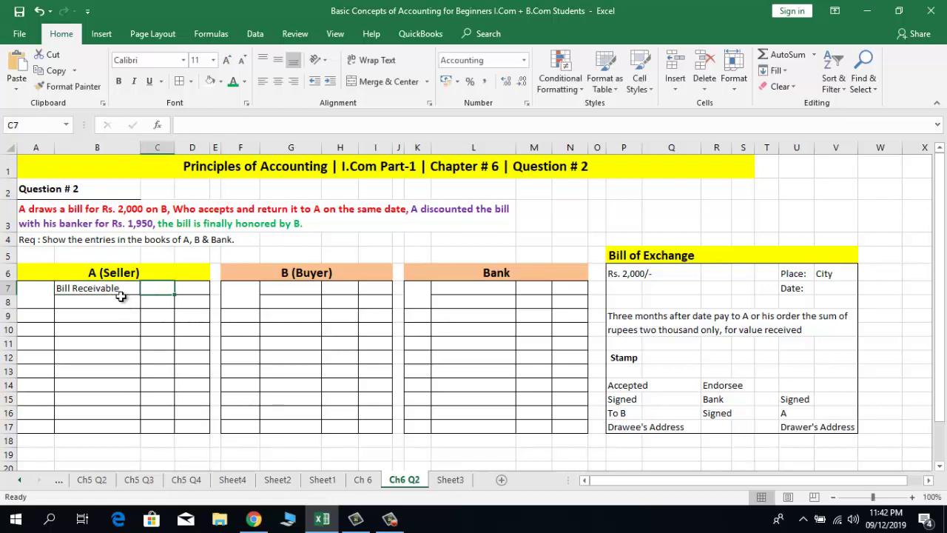
{"action": "type", "text": "2000"}
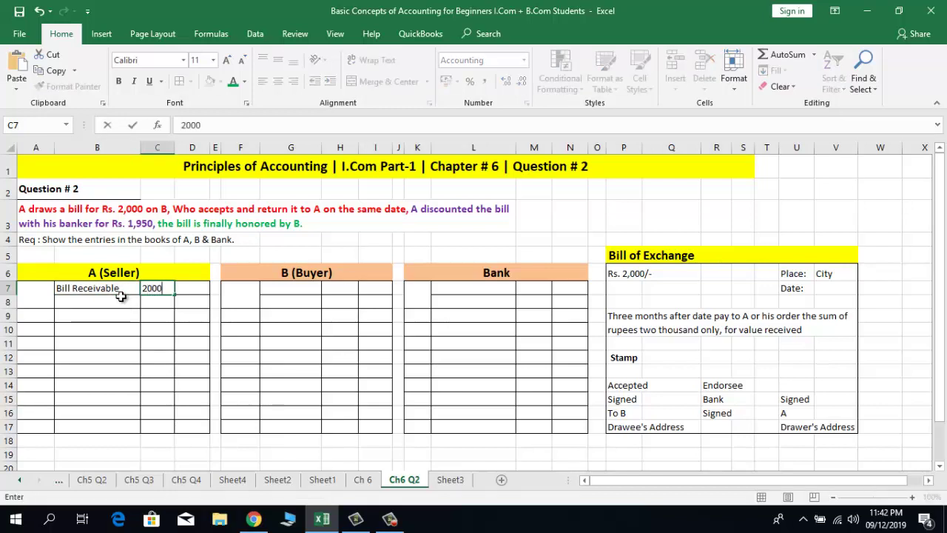
{"action": "key", "text": "Return"}
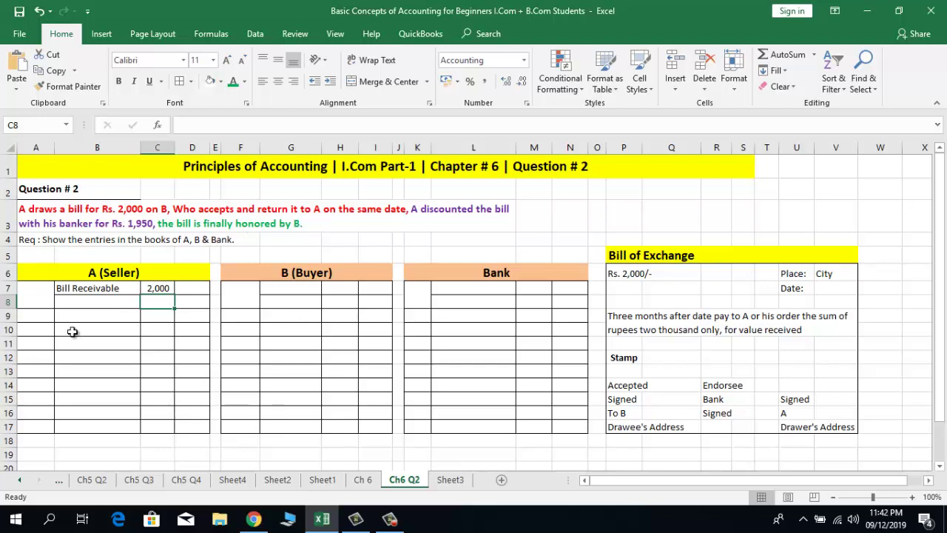
{"action": "left_click", "coordinate": [97, 290]}
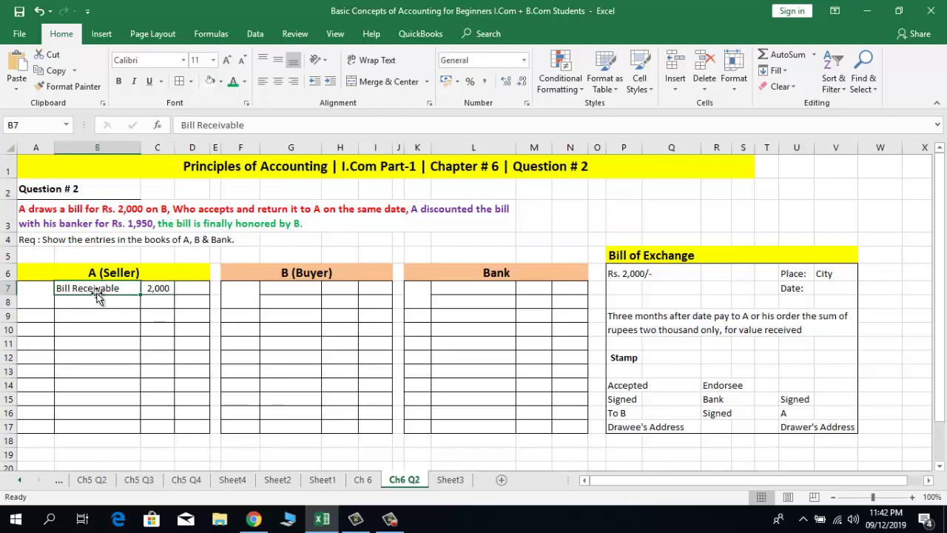
{"action": "left_click", "coordinate": [155, 290]}
- Add B as the credited account on the second line of A's journal, copying the 2,000 into the credit column
{"action": "left_click", "coordinate": [113, 300]}
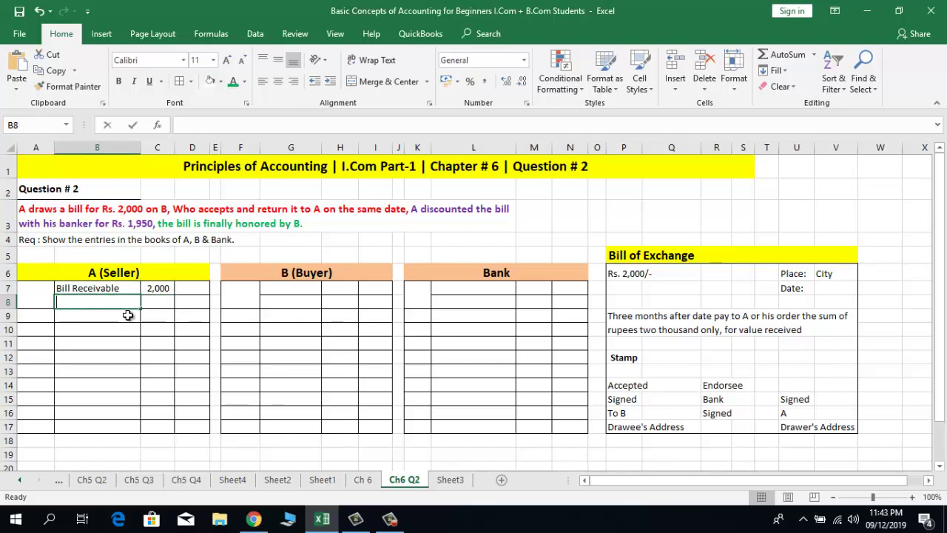
{"action": "type", "text": "B"}
{"action": "key", "text": "BackSpace"}
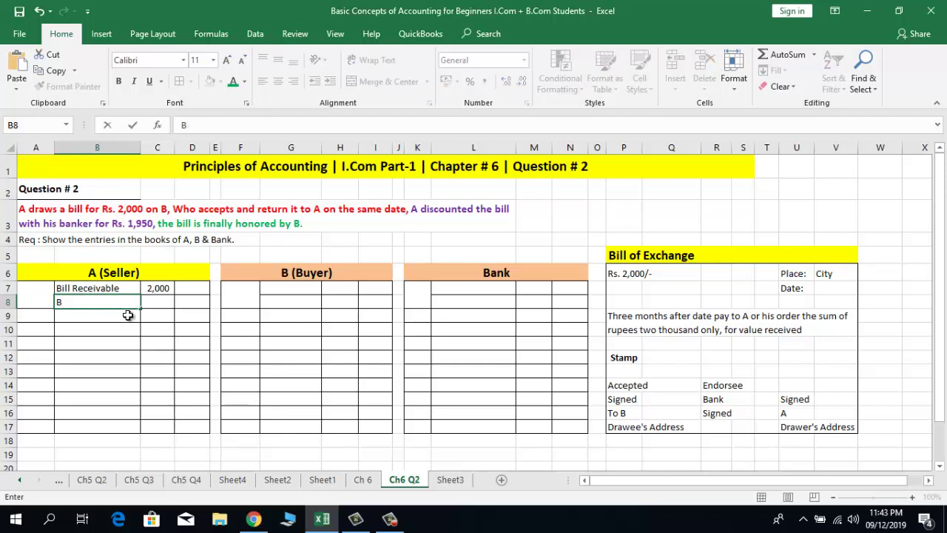
{"action": "key", "text": "Tab"}
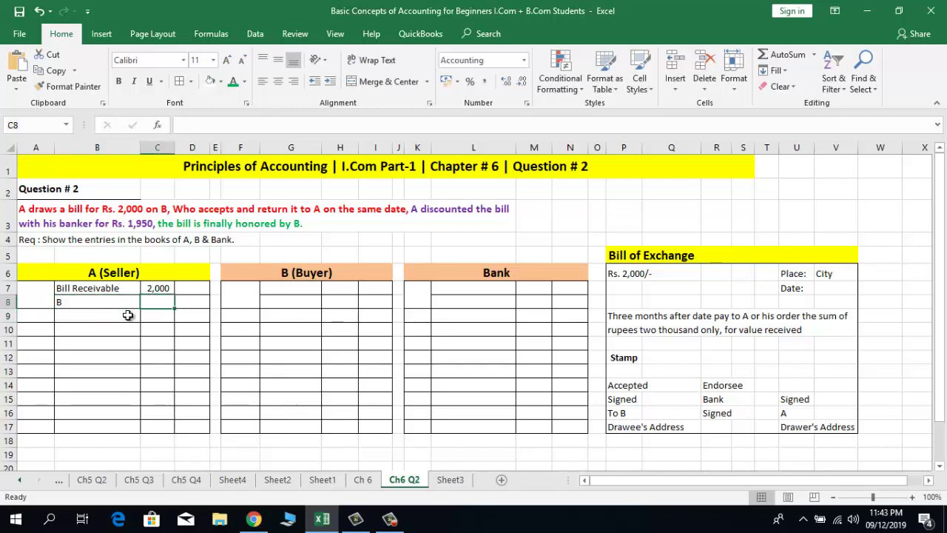
{"action": "key", "text": "Up"}
{"action": "key", "text": "ctrl+c"}
{"action": "key", "text": "Down"}
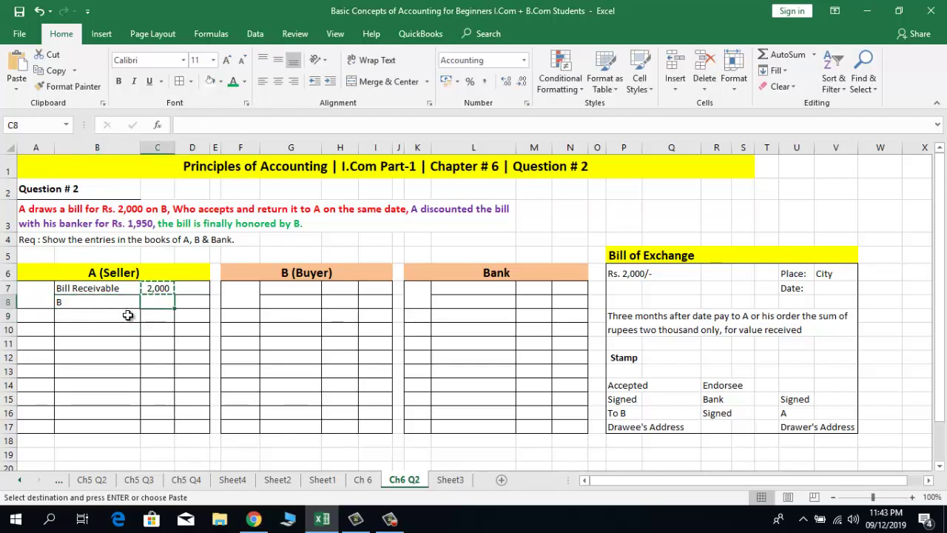
{"action": "key", "text": "Return"}
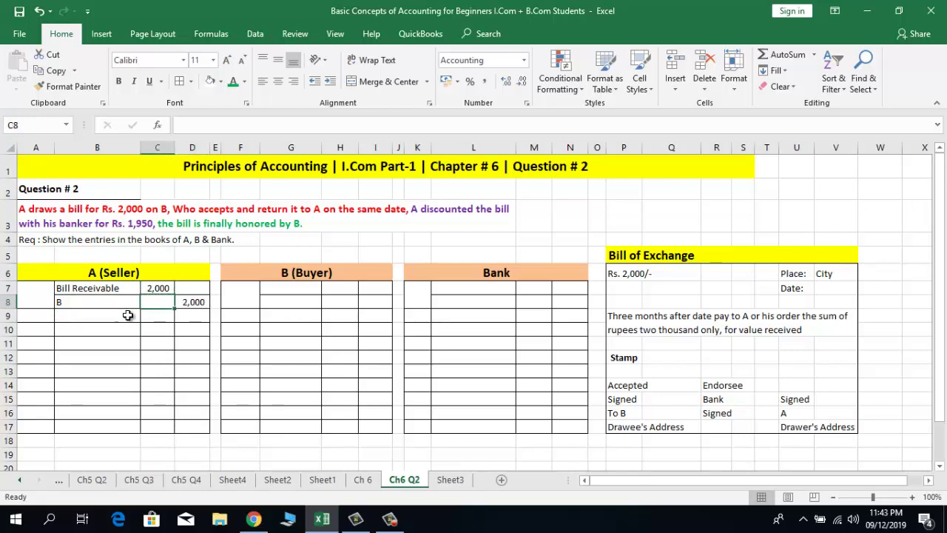
- Review A's bill entry against the question text and the buyer's heading, checking B's credit and the Bill Receivable debit
{"action": "left_click", "coordinate": [128, 316]}
{"action": "left_click", "coordinate": [128, 315]}
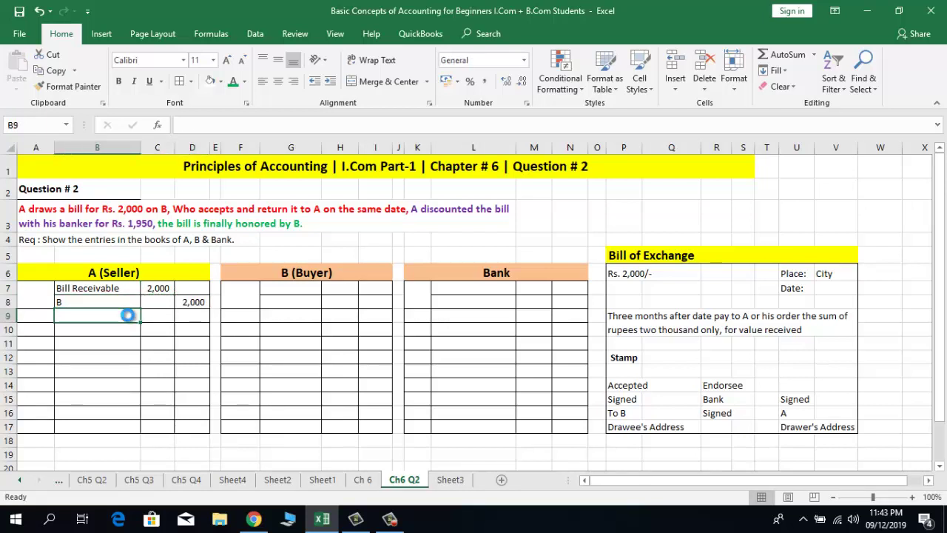
{"action": "key", "text": "Up"}
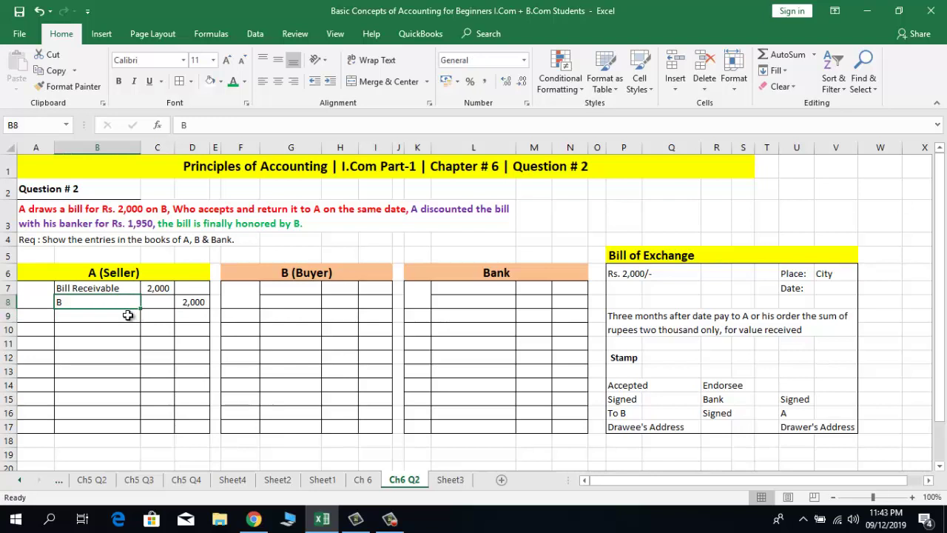
{"action": "left_click", "coordinate": [128, 315]}
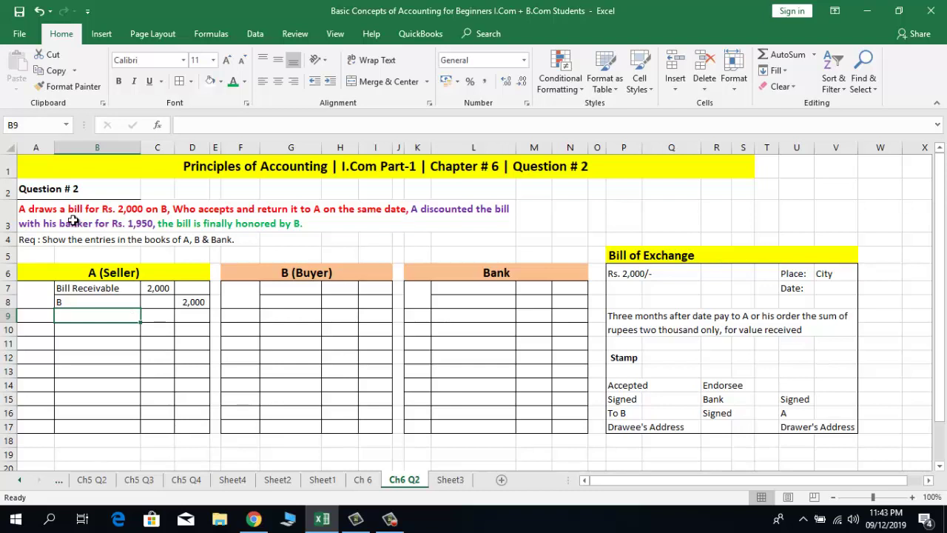
{"action": "left_click", "coordinate": [37, 315]}
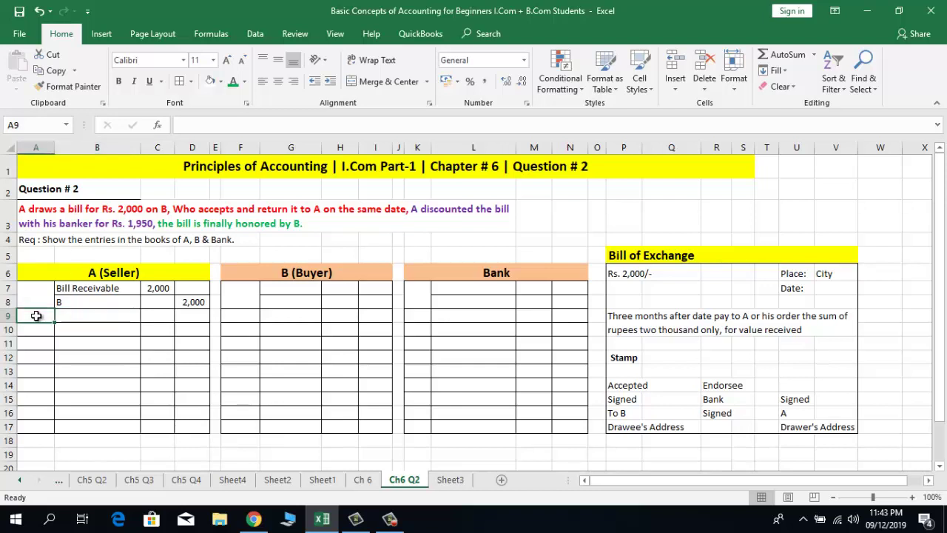
{"action": "left_click", "coordinate": [90, 302]}
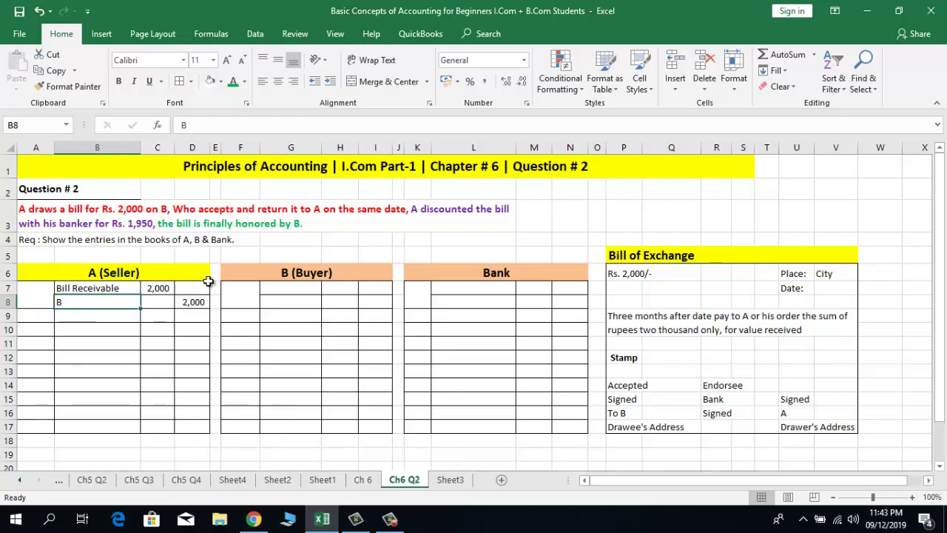
{"action": "left_click", "coordinate": [260, 273]}
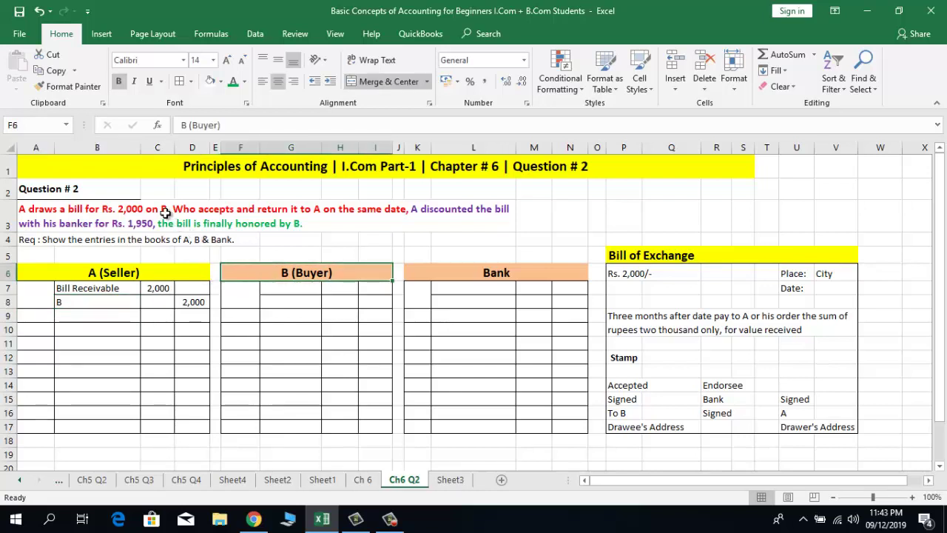
{"action": "left_click", "coordinate": [89, 307]}
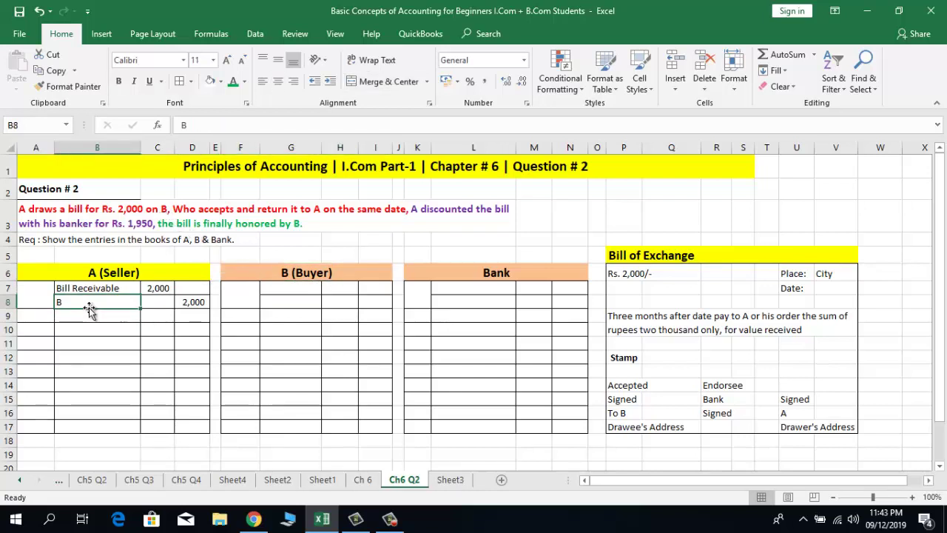
{"action": "left_click", "coordinate": [193, 304]}
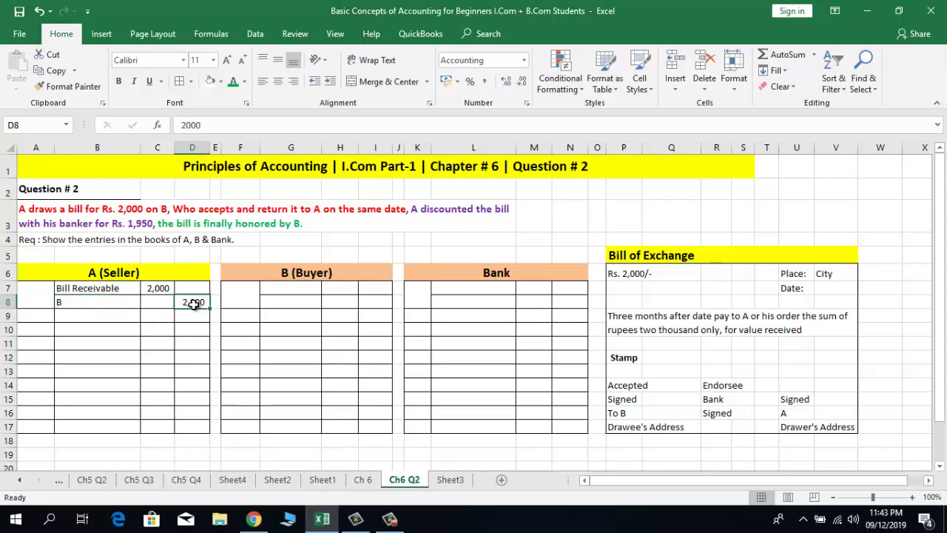
{"action": "left_click", "coordinate": [107, 288]}
{"action": "left_click", "coordinate": [154, 287]}
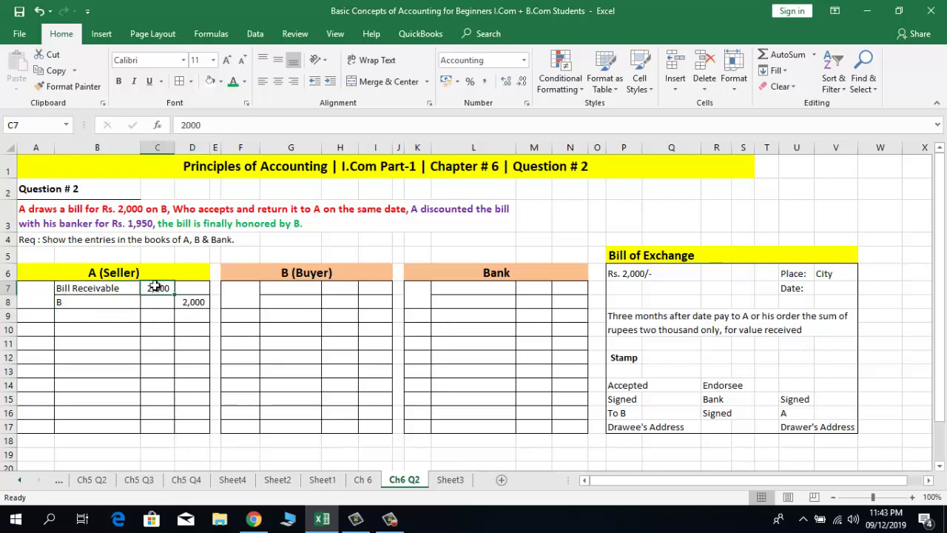
- Enter the narration "Bill Drawn" below the entry in A's journal
{"action": "left_click", "coordinate": [32, 318]}
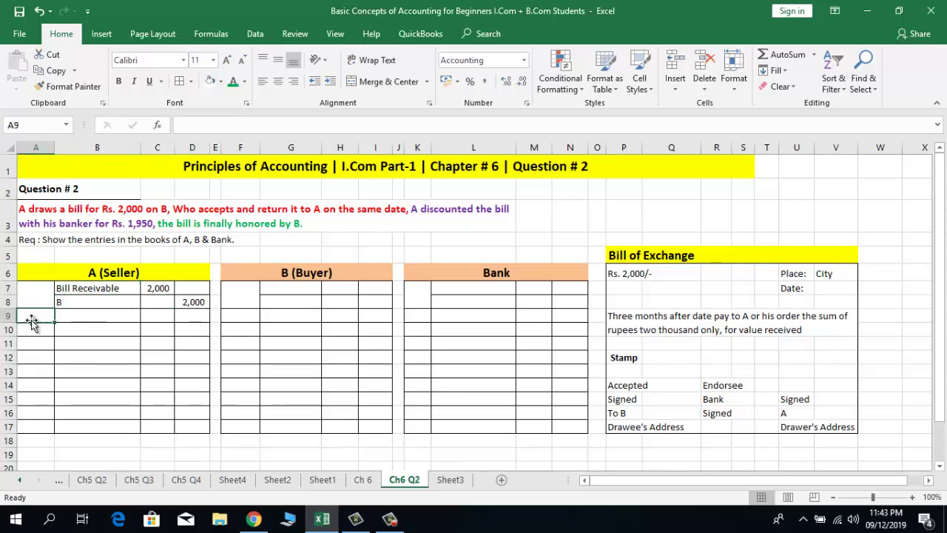
{"action": "type", "text": "Bi"}
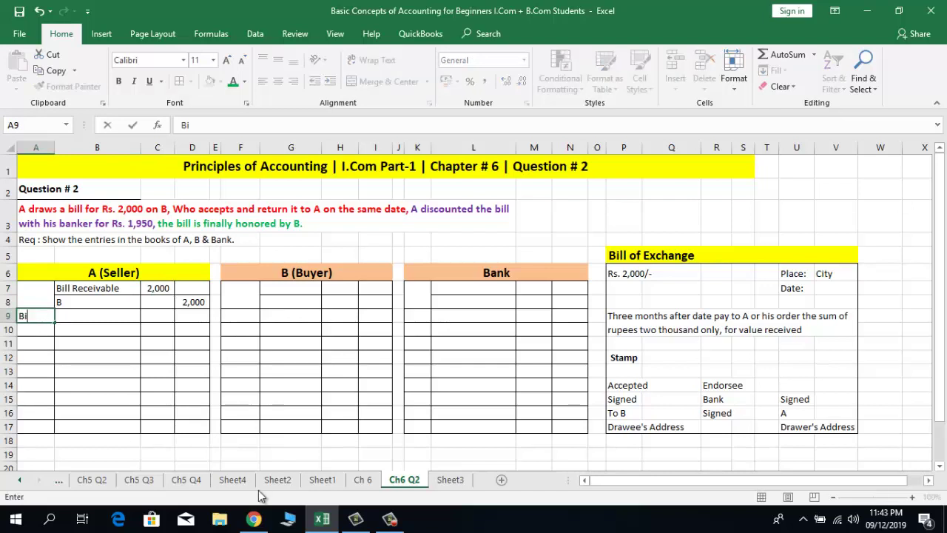
{"action": "type", "text": "ll D"}
{"action": "type", "text": "rA"}
{"action": "type", "text": "awn"}
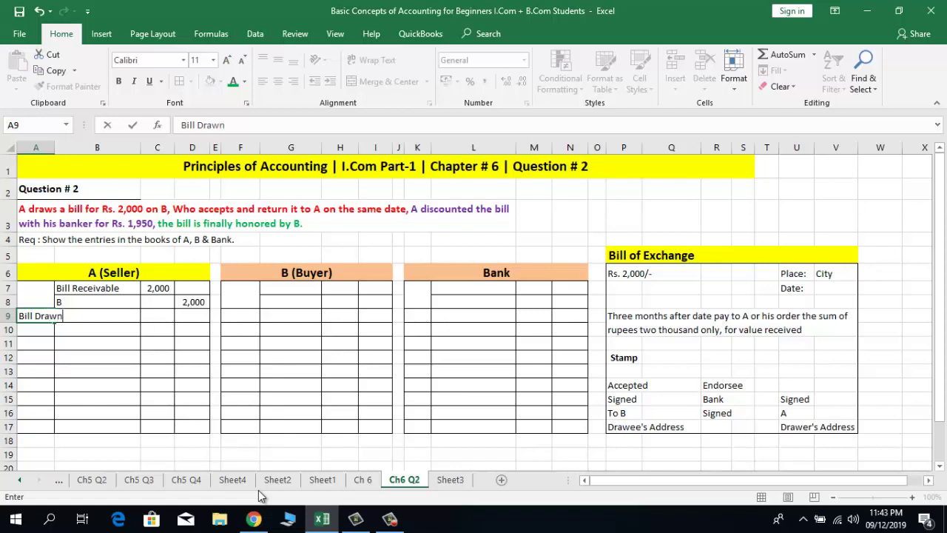
{"action": "key", "text": "Right"}
- Record a debit of 2,000 to A on the first line of B's (Buyer) journal
{"action": "key", "text": "Right"}
{"action": "key", "text": "Right"}
{"action": "key", "text": "Right"}
{"action": "key", "text": "Right"}
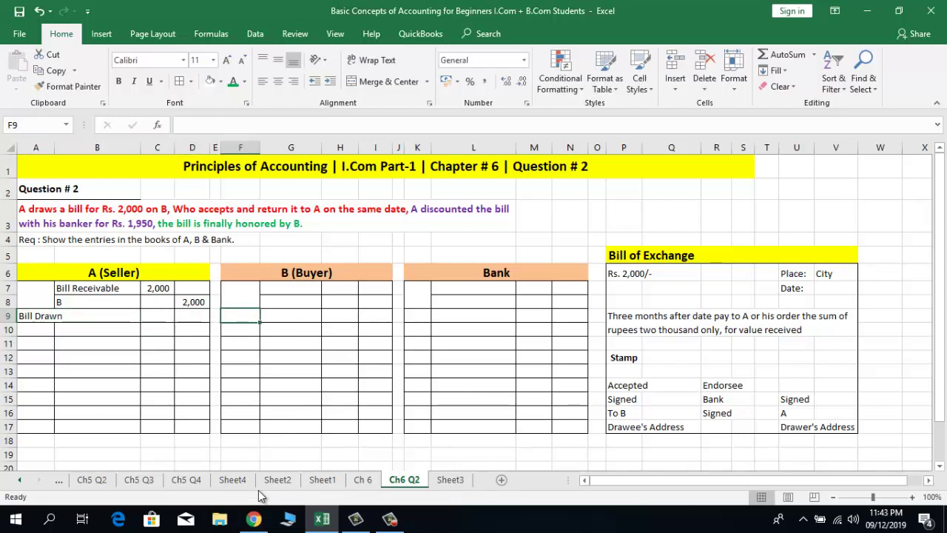
{"action": "key", "text": "Up"}
{"action": "key", "text": "Right"}
{"action": "key", "text": "Up"}
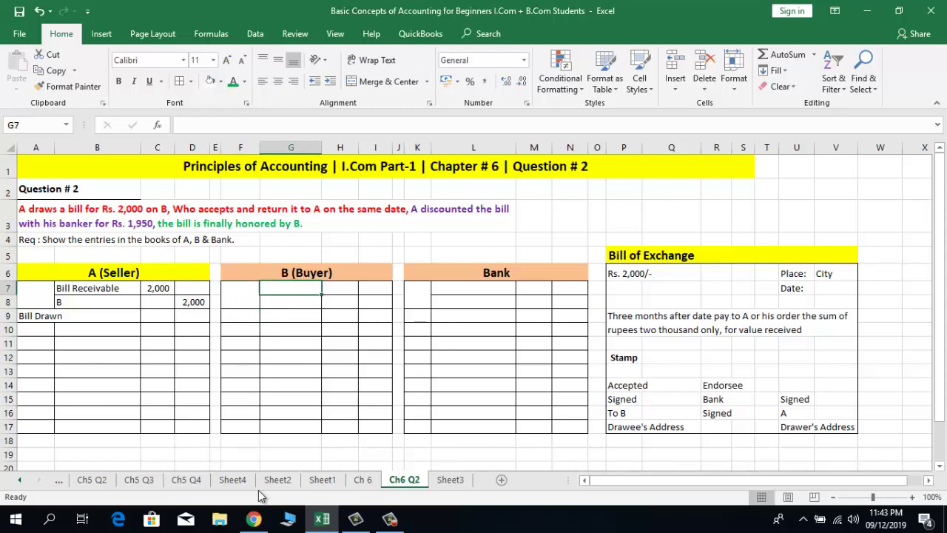
{"action": "type", "text": "A"}
{"action": "key", "text": "Right"}
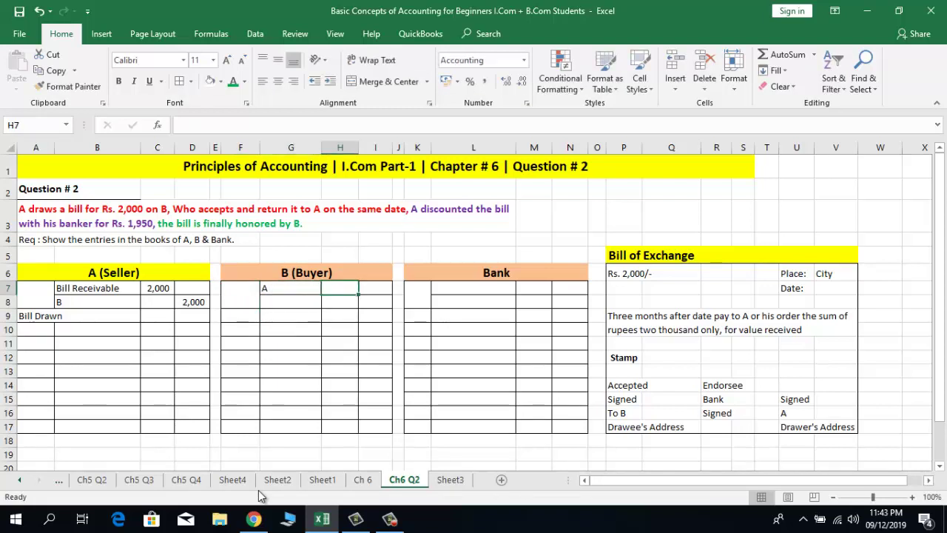
{"action": "type", "text": "2000"}
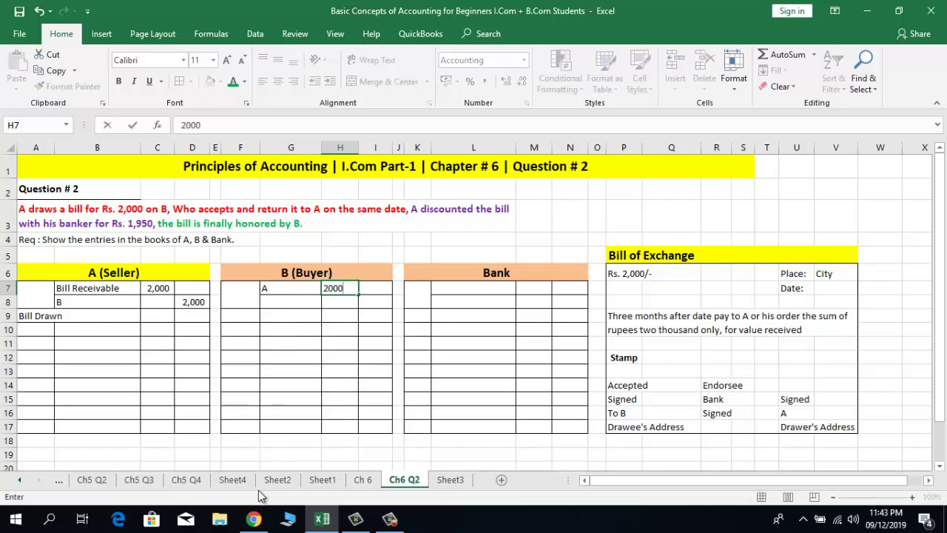
{"action": "key", "text": "Return"}
- Enter Bill Payable as the credited account on the second line of B's journal
{"action": "key", "text": "Left"}
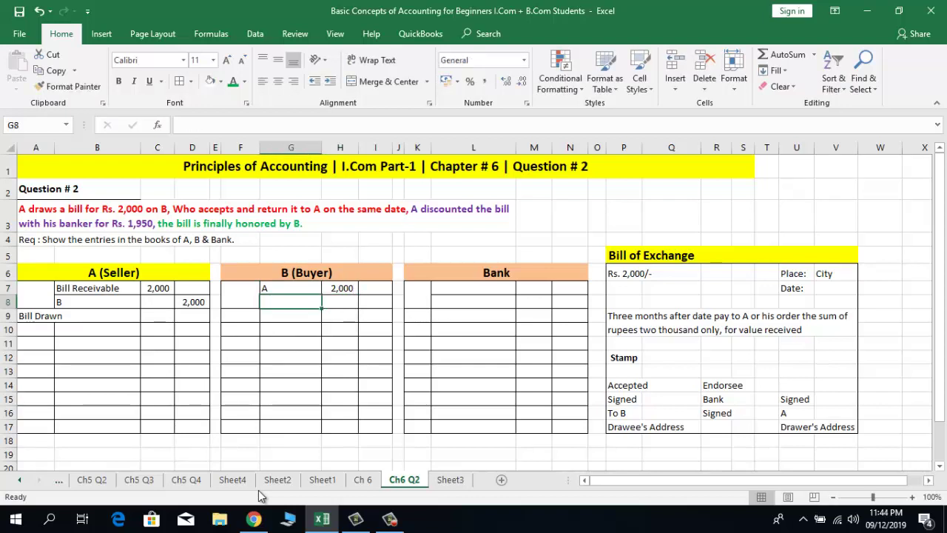
{"action": "type", "text": "Bi"}
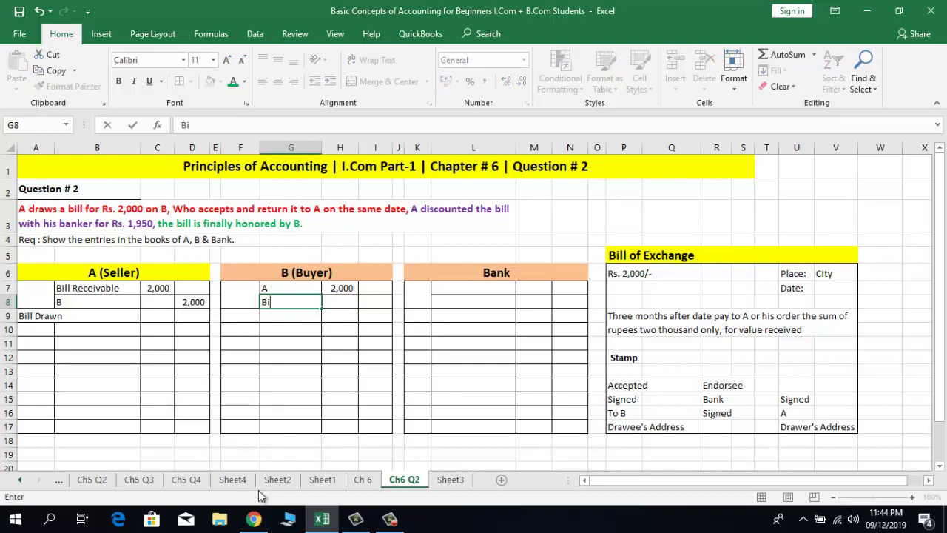
{"action": "type", "text": "ll Payable"}
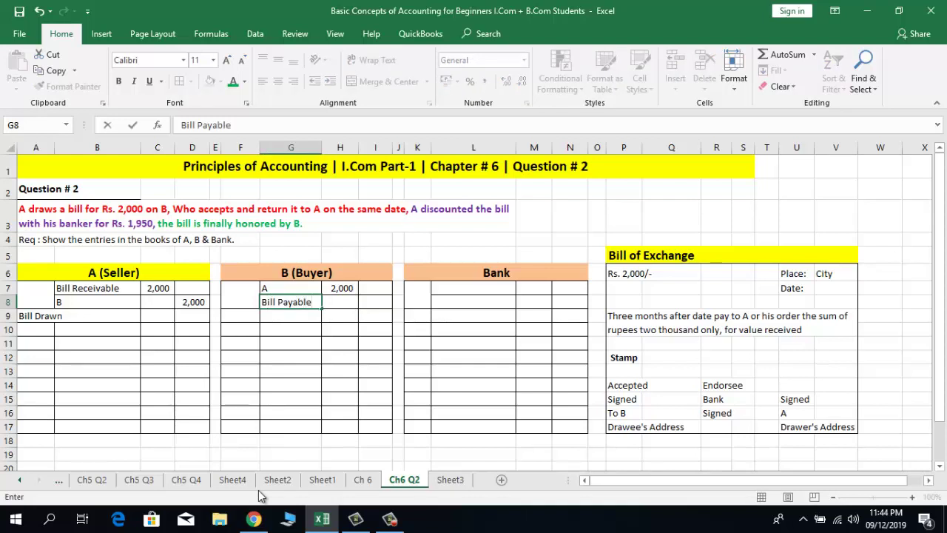
{"action": "key", "text": "Return"}
- Enter the narration "Bill Accepted" below the entry in B's journal
{"action": "key", "text": "Left"}
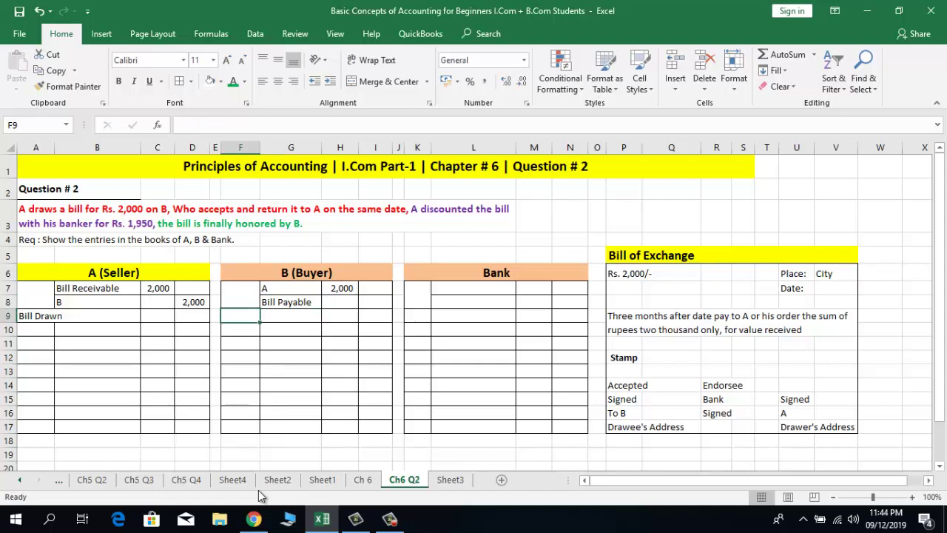
{"action": "type", "text": "Bi"}
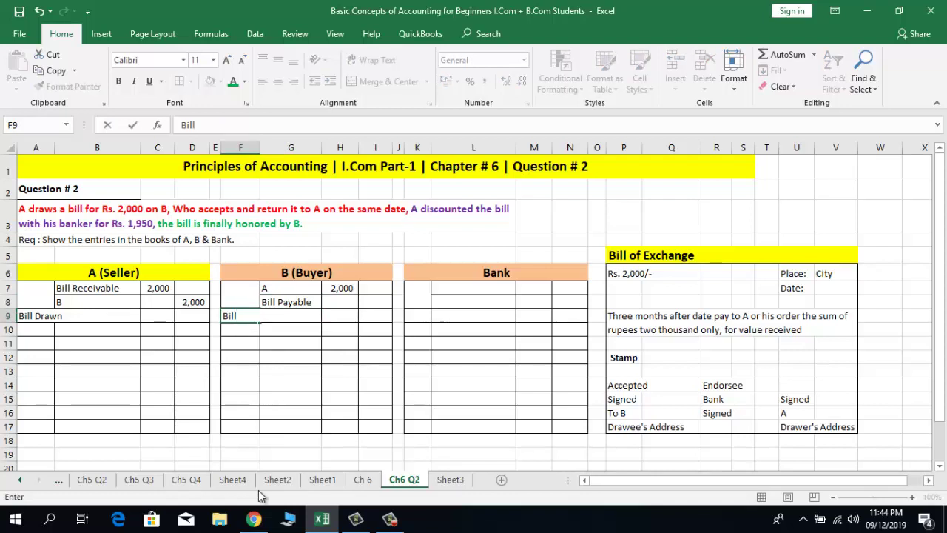
{"action": "type", "text": "ll Accepted"}
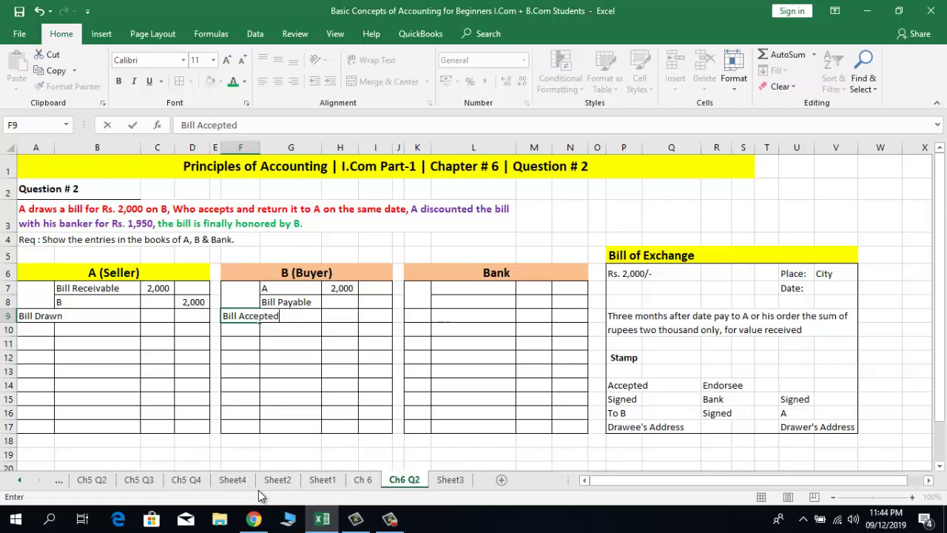
{"action": "key", "text": "Return"}
{"action": "key", "text": "Left"}
{"action": "key", "text": "Up"}
{"action": "key", "text": "Left"}
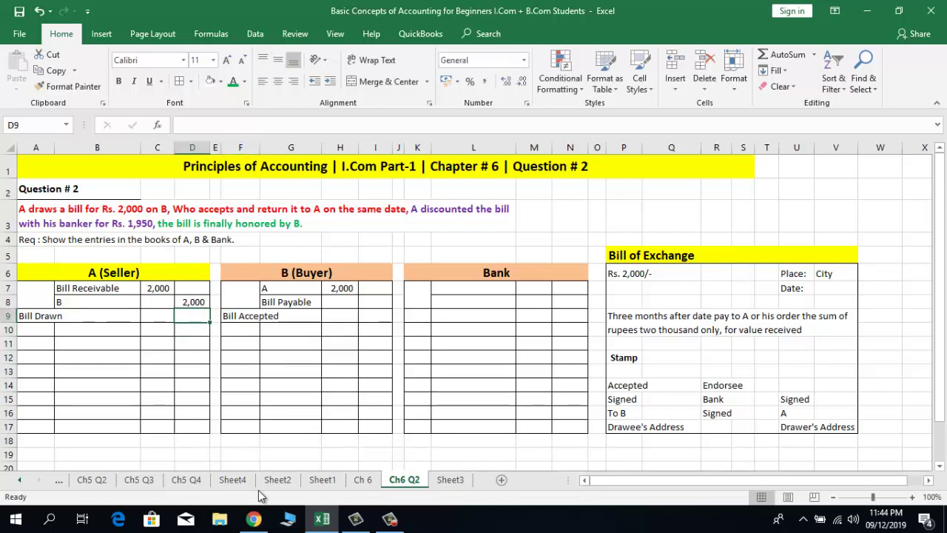
- Review the Bill Receivable and B lines of the bill drawn entry in A's journal
{"action": "key", "text": "Right"}
{"action": "key", "text": "Right"}
{"action": "key", "text": "Left"}
{"action": "key", "text": "Left"}
{"action": "key", "text": "Up"}
{"action": "key", "text": "Up"}
{"action": "key", "text": "Left"}
{"action": "key", "text": "Left"}
{"action": "key", "text": "Right"}
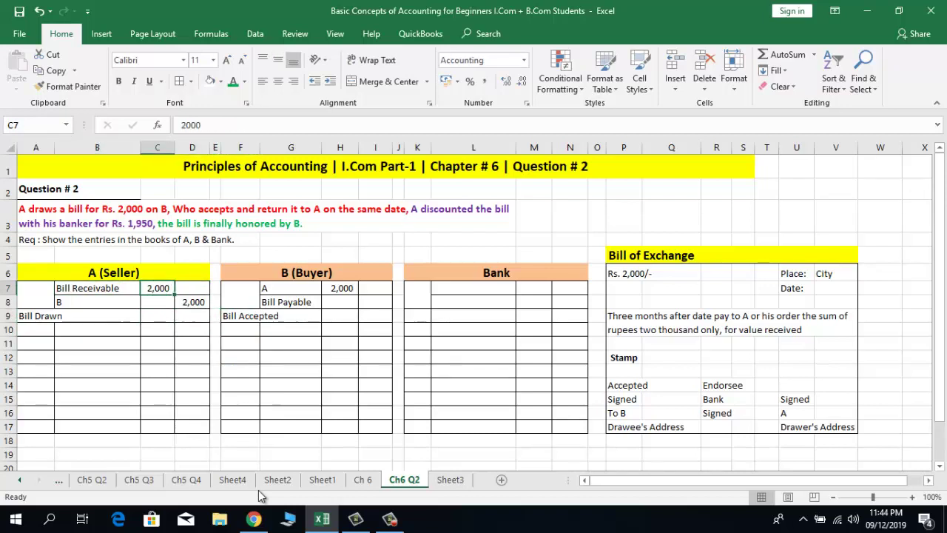
- Copy the 2,000 debit amount in B's journal into the credit column of the Bill Payable line
{"action": "key", "text": "Down"}
{"action": "key", "text": "Right"}
{"action": "key", "text": "Right"}
{"action": "key", "text": "Right"}
{"action": "key", "text": "Right"}
{"action": "key", "text": "Right"}
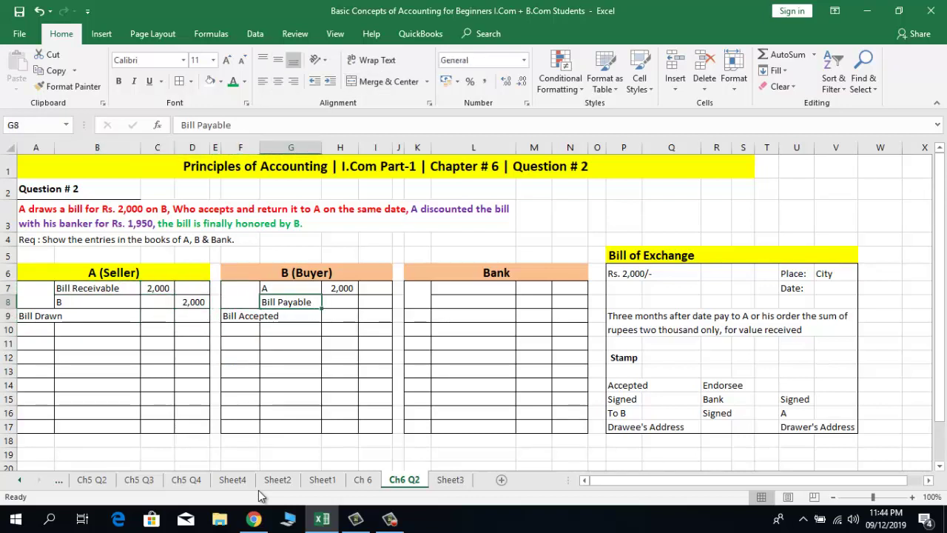
{"action": "key", "text": "Up"}
{"action": "key", "text": "ctrl+c"}
{"action": "key", "text": "Down"}
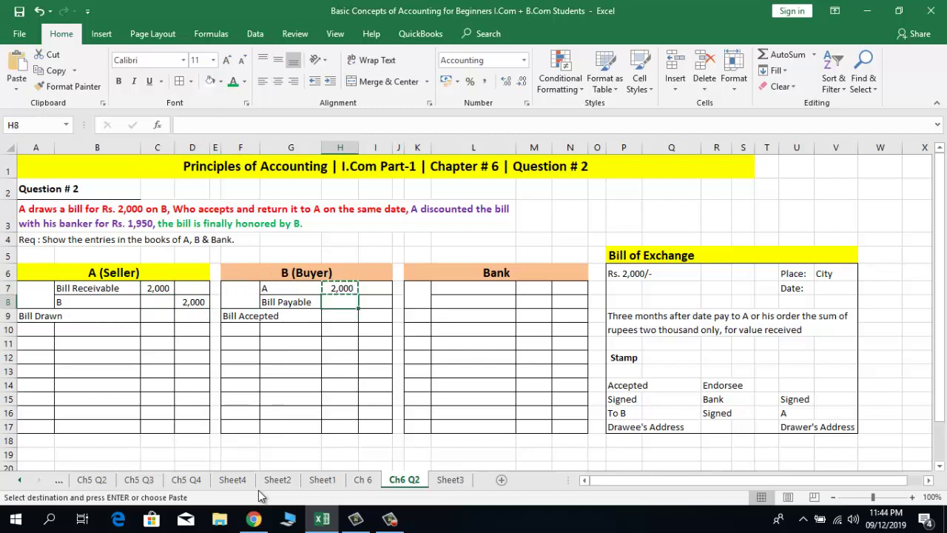
{"action": "key", "text": "Right"}
{"action": "key", "text": "Return"}
{"action": "key", "text": "Left"}
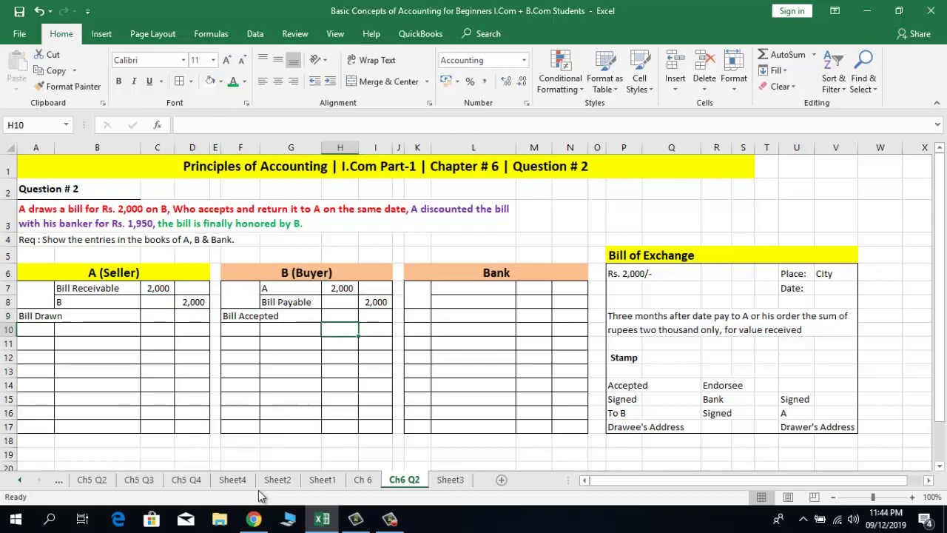
- Compare the bill drawn and bill accepted entries on the Ch 6 sheet with those on the Ch6 Q2 sheet
{"action": "left_click", "coordinate": [363, 480]}
{"action": "left_click_drag", "start_coordinate": [164, 354], "coordinate": [235, 365]}
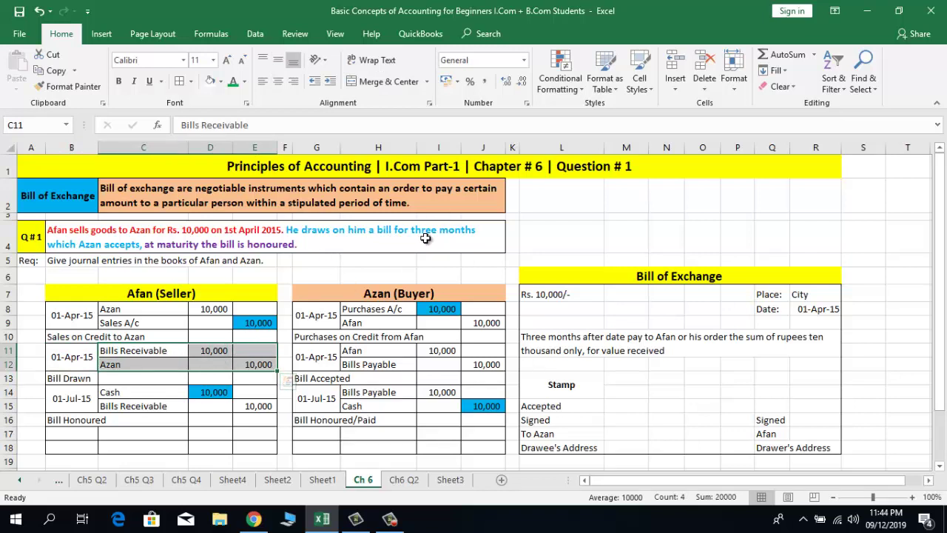
{"action": "left_click", "coordinate": [320, 357]}
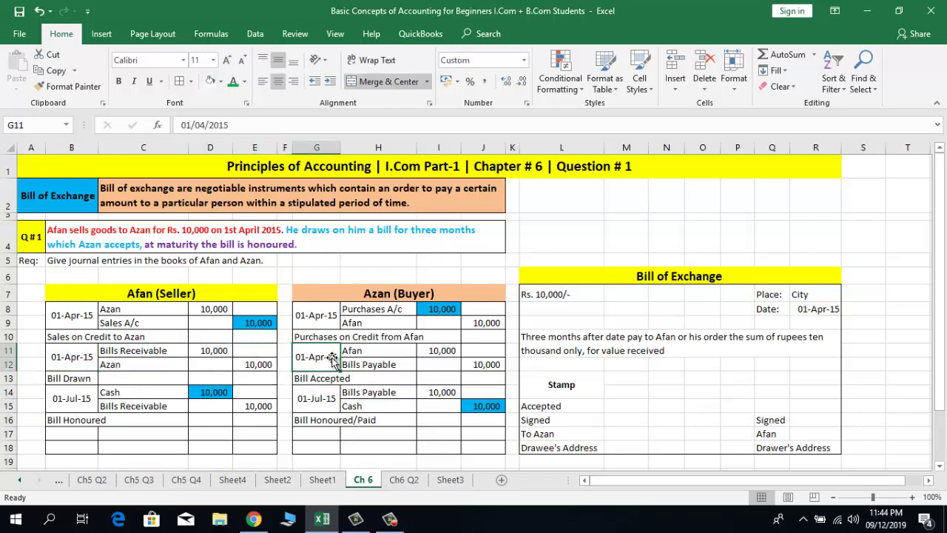
{"action": "left_click_drag", "start_coordinate": [357, 355], "coordinate": [462, 365]}
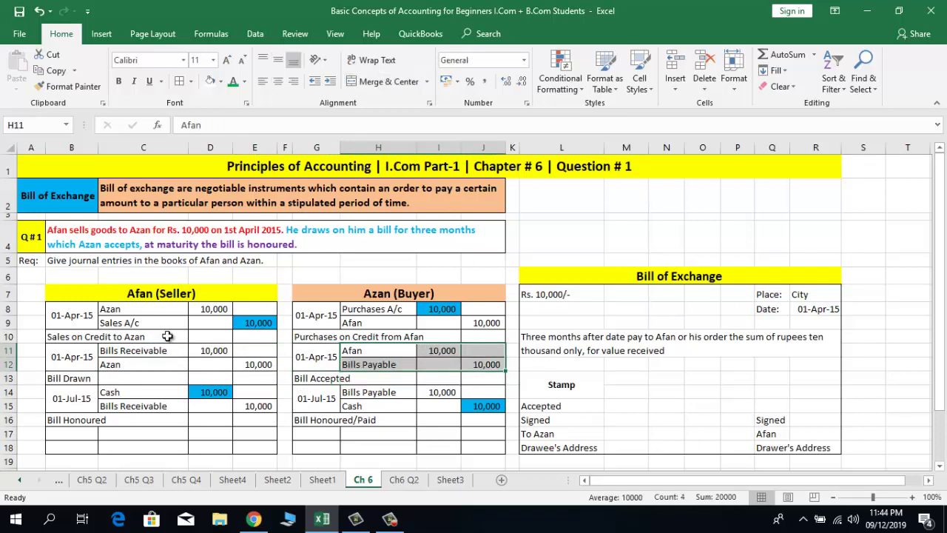
{"action": "left_click", "coordinate": [409, 484]}
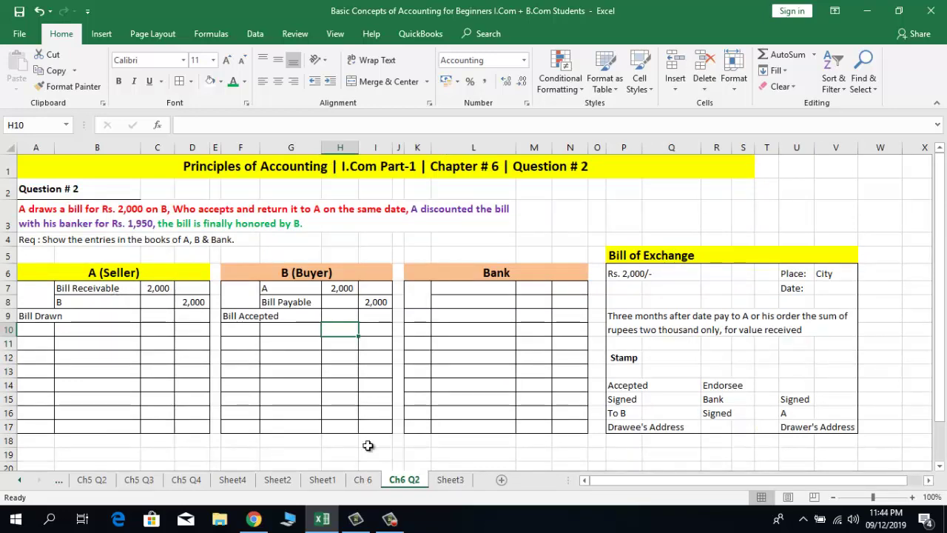
{"action": "left_click", "coordinate": [363, 480]}
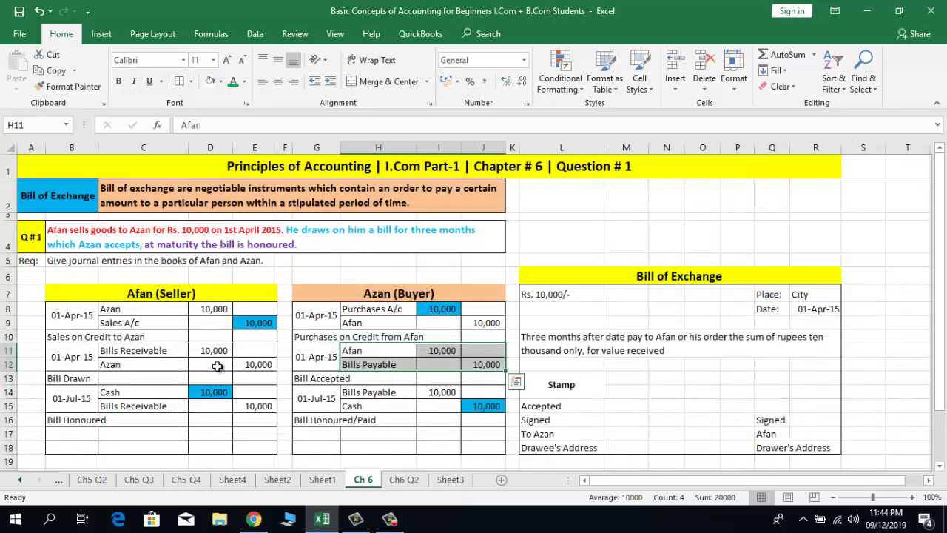
{"action": "left_click", "coordinate": [404, 479]}
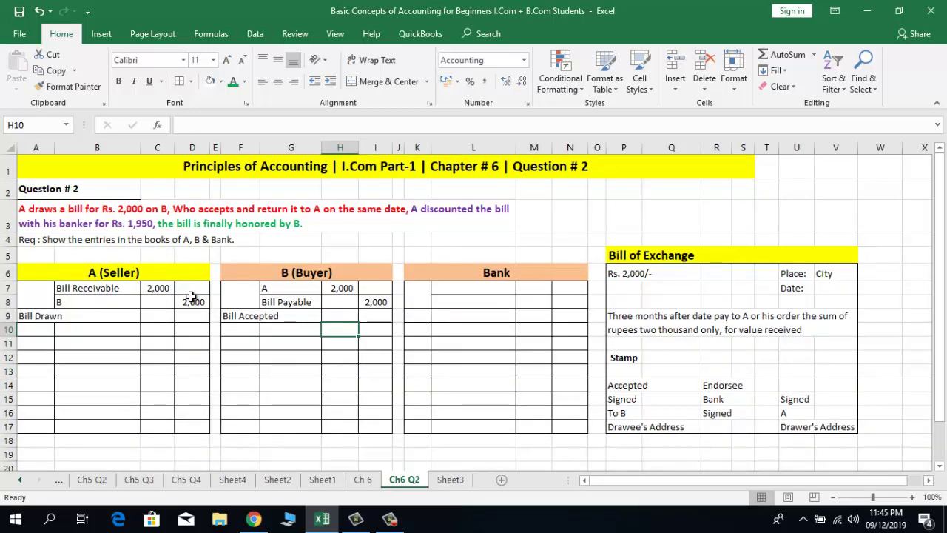
{"action": "key", "text": "Left"}
{"action": "key", "text": "Left"}
{"action": "key", "text": "Left"}
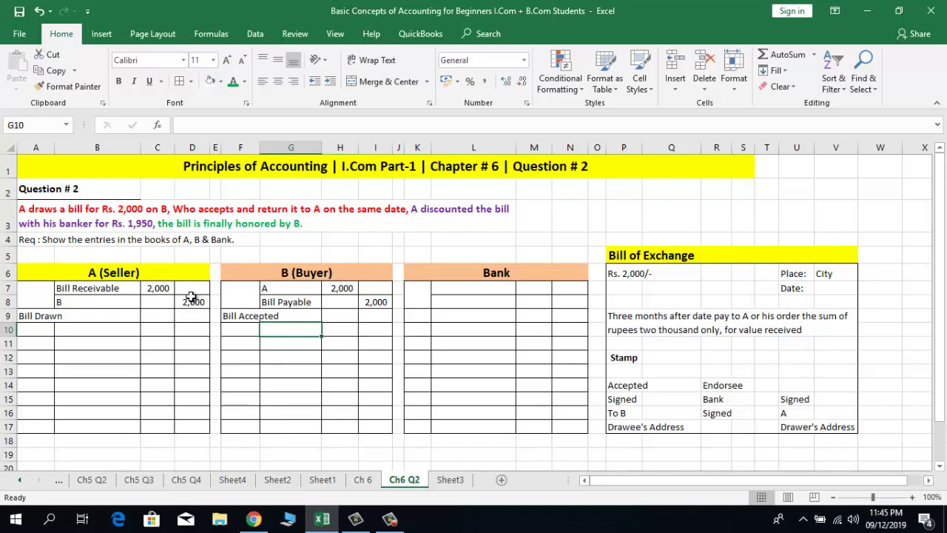
{"action": "key", "text": "Left"}
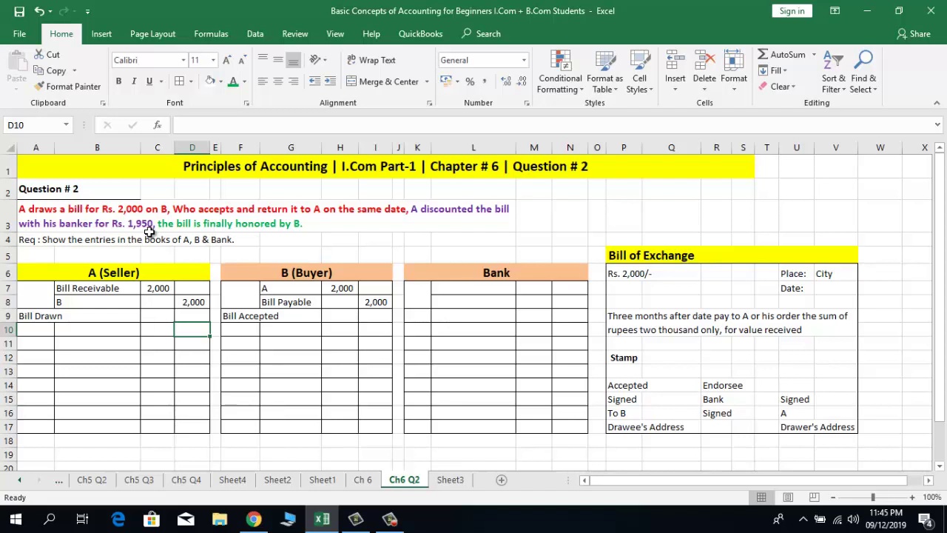
- Record a debit of 2,000 to Bill Receivable on the first line of Bank's journal
{"action": "left_click", "coordinate": [459, 288]}
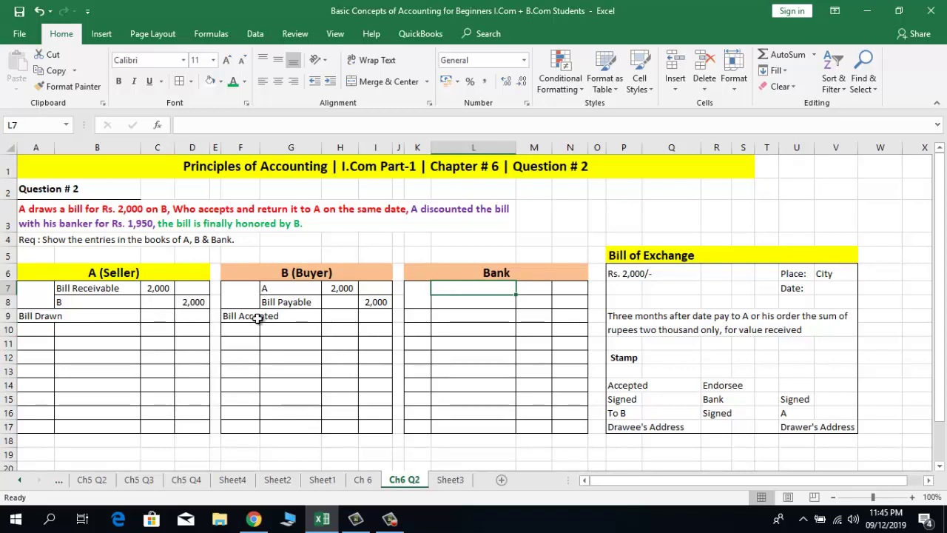
{"action": "left_click", "coordinate": [101, 290]}
{"action": "left_click", "coordinate": [479, 286]}
{"action": "type", "text": "Bill"}
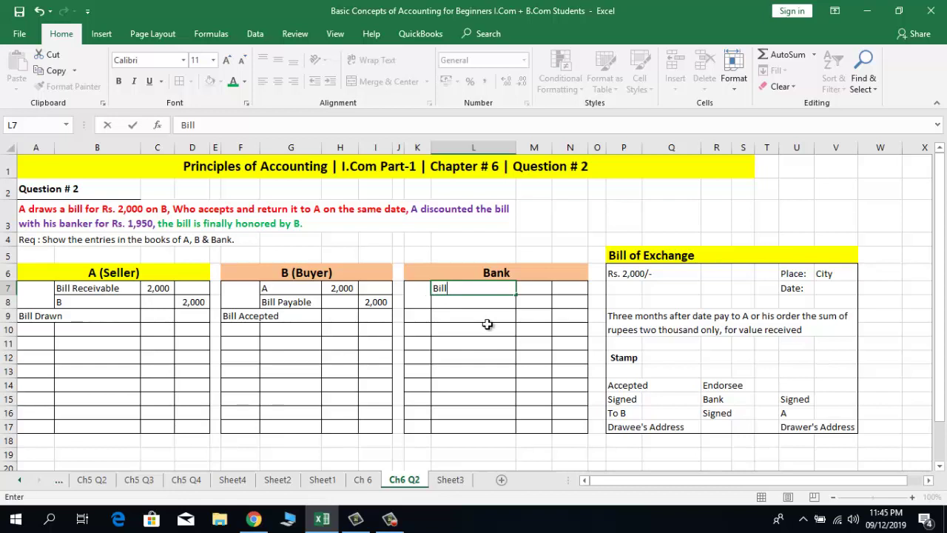
{"action": "type", "text": "Receivable"}
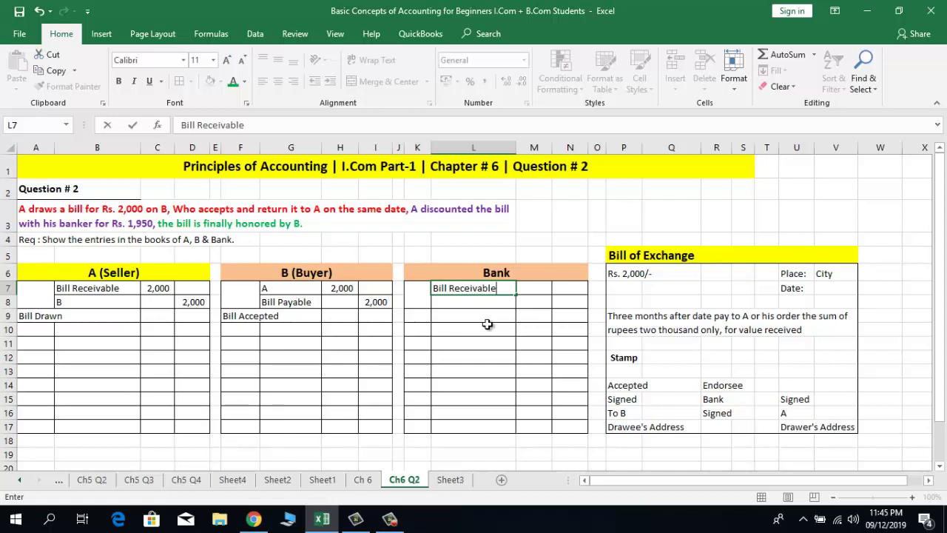
{"action": "key", "text": "Tab"}
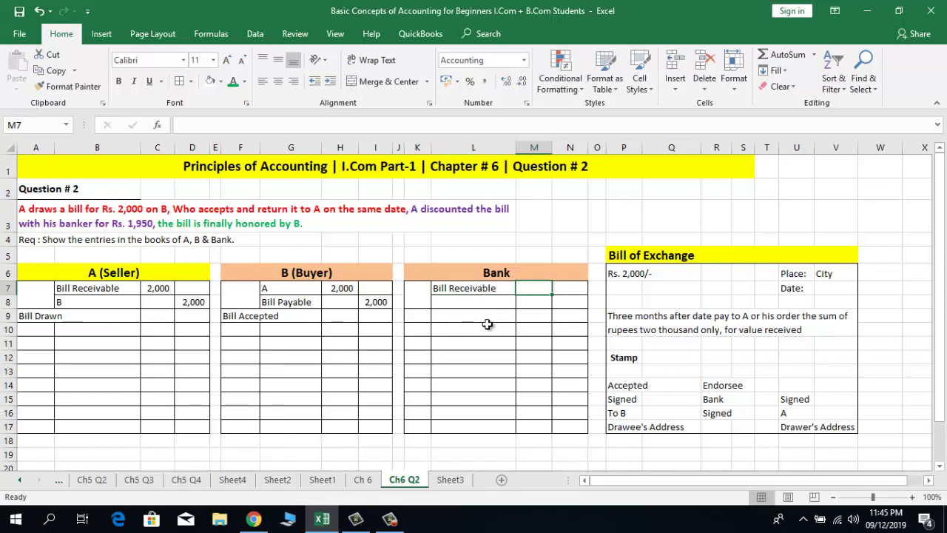
{"action": "type", "text": "2000"}
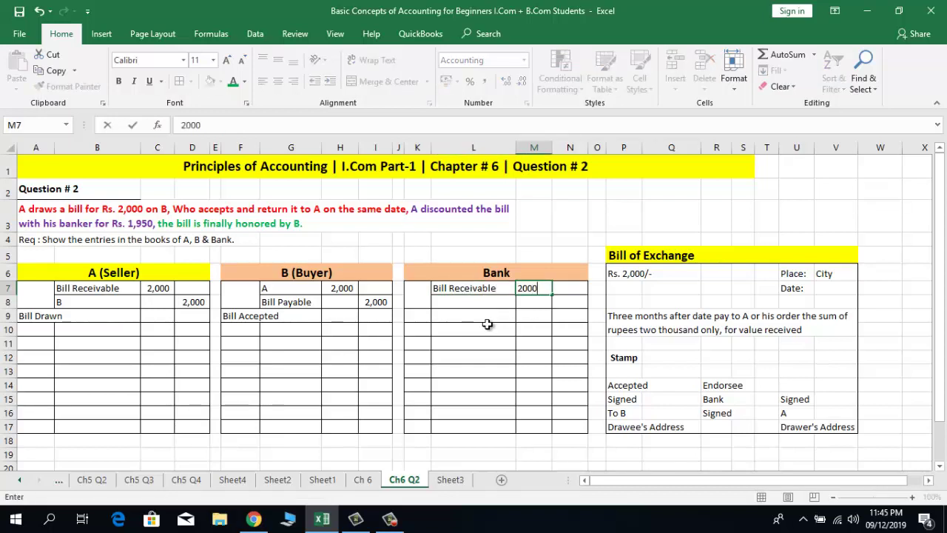
{"action": "key", "text": "Down"}
- Record a credit of 1,950 to A A/c on the second line of Bank's journal
{"action": "key", "text": "Left"}
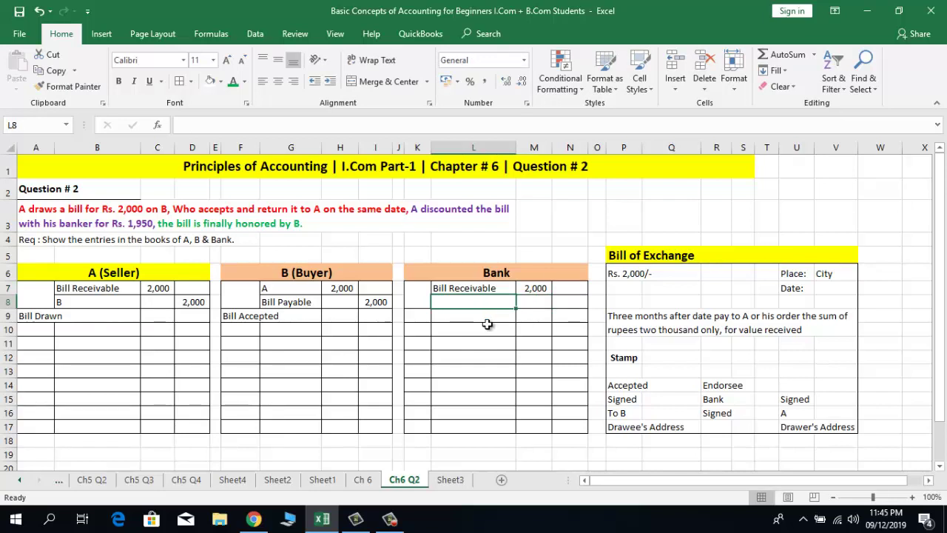
{"action": "type", "text": "A"}
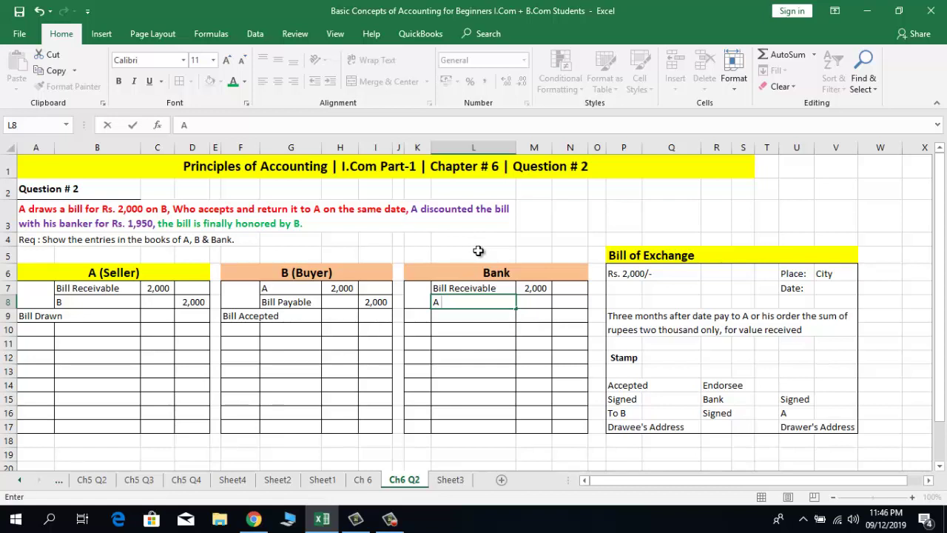
{"action": "type", "text": "A/c"}
{"action": "key", "text": "Return"}
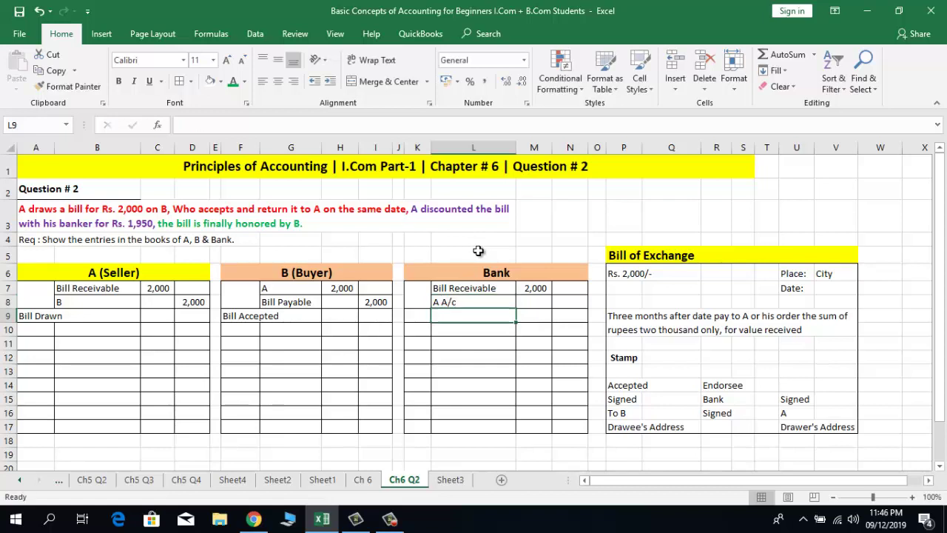
{"action": "key", "text": "Up"}
{"action": "key", "text": "Right"}
{"action": "key", "text": "Right"}
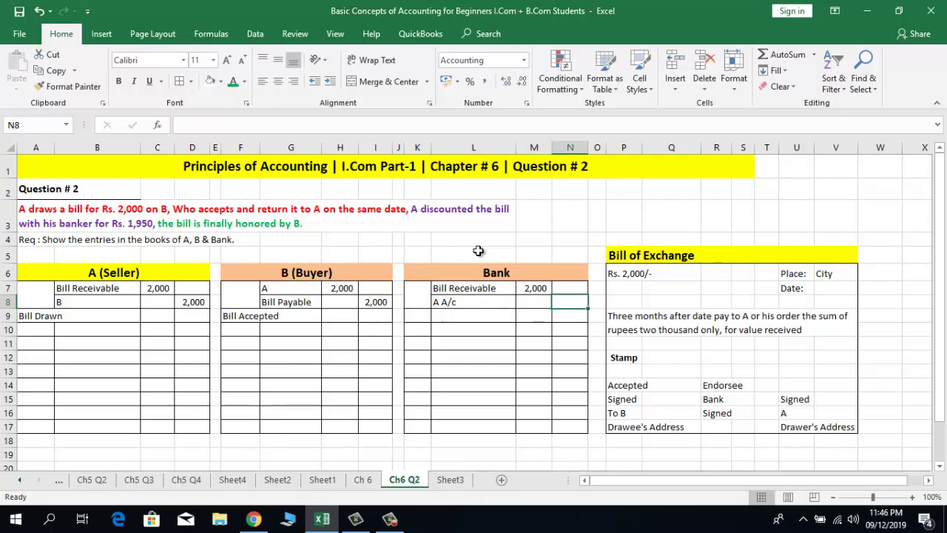
{"action": "type", "text": "1950"}
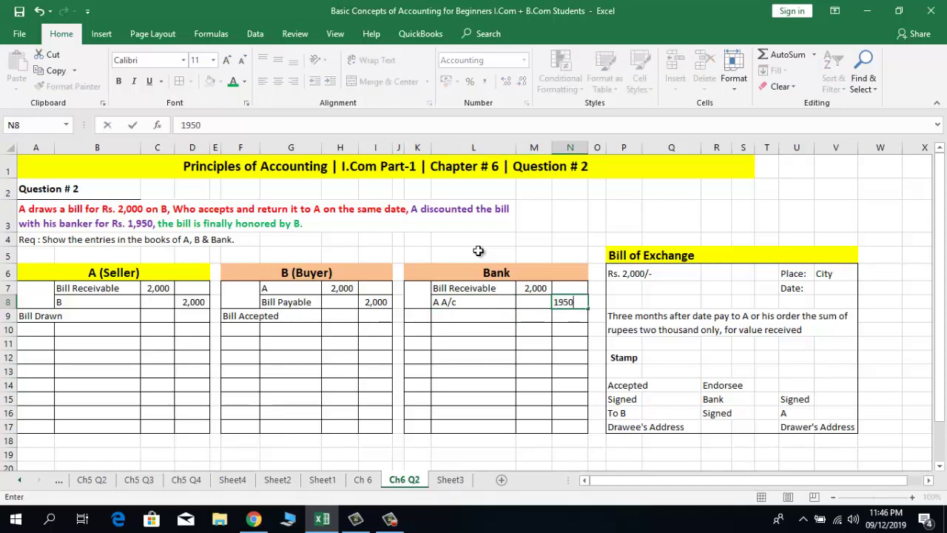
{"action": "key", "text": "Return"}
- Record a credit of 50 to Discount (Income) on the third line of Bank's journal
{"action": "key", "text": "Left"}
{"action": "key", "text": "Left"}
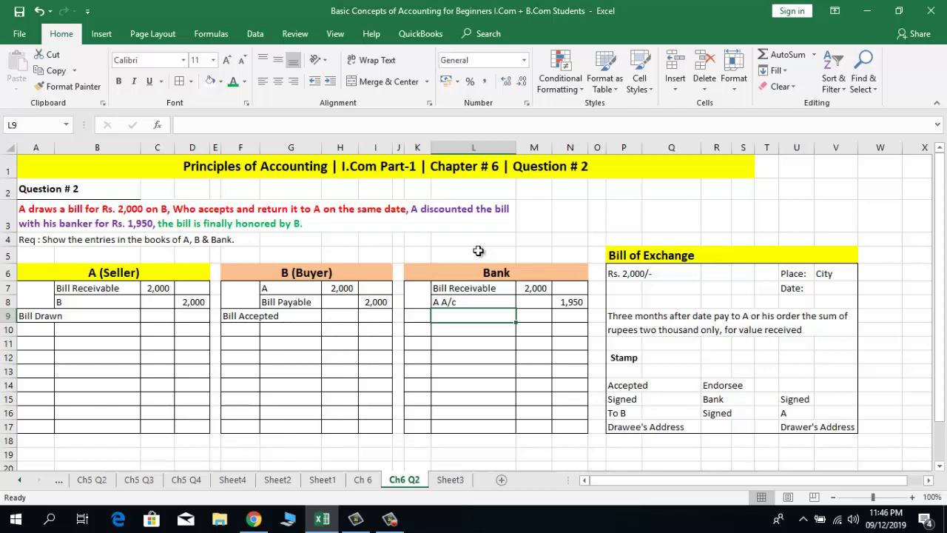
{"action": "type", "text": "Dis"}
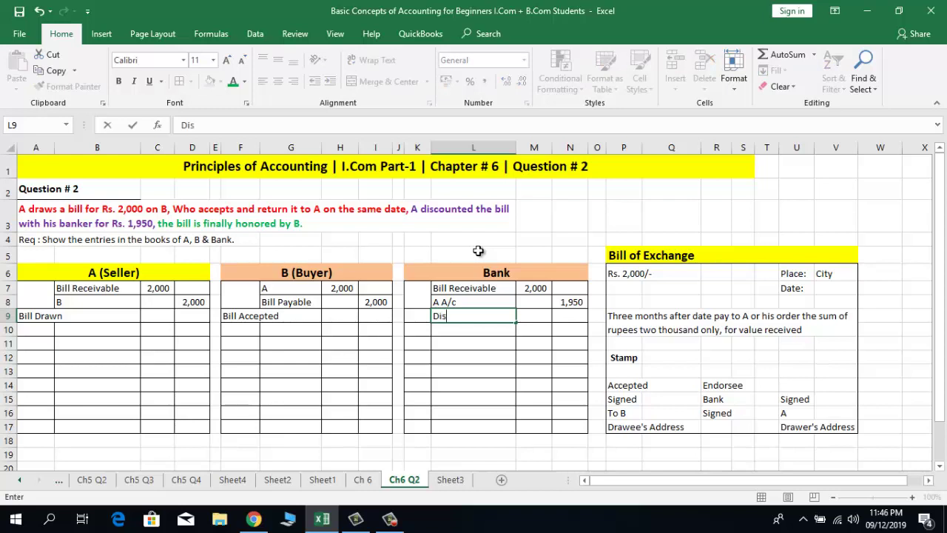
{"action": "type", "text": "count (Incom"}
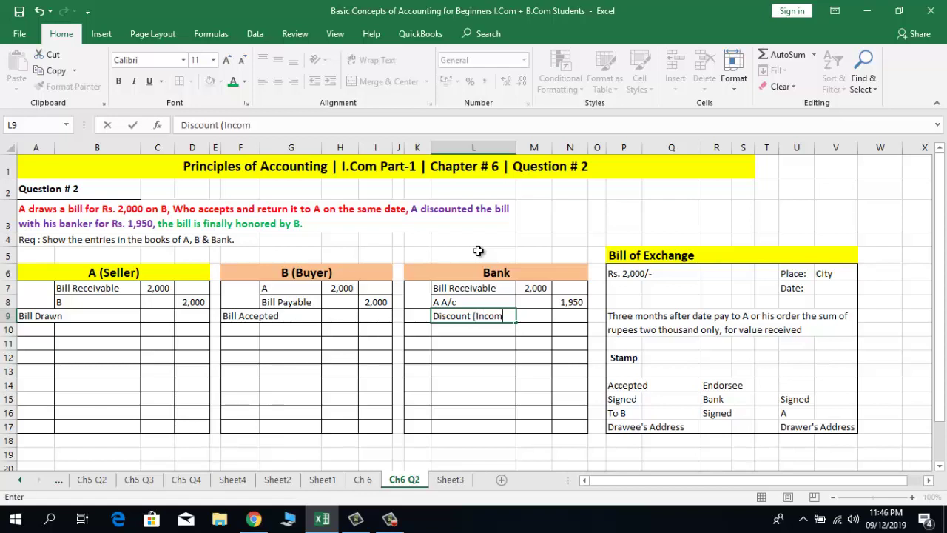
{"action": "type", "text": "e)"}
{"action": "key", "text": "Return"}
{"action": "key", "text": "Up"}
{"action": "key", "text": "Right"}
{"action": "key", "text": "Right"}
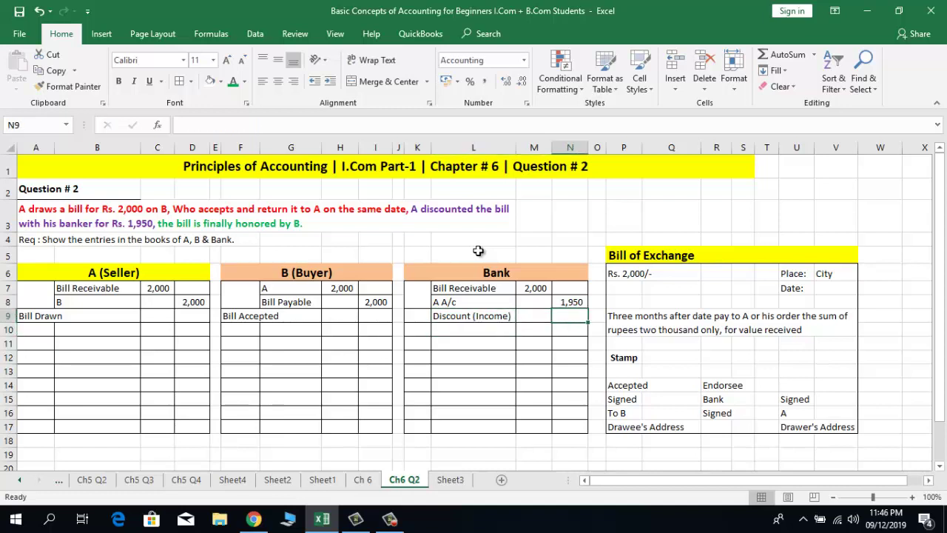
{"action": "type", "text": "50"}
{"action": "key", "text": "Return"}
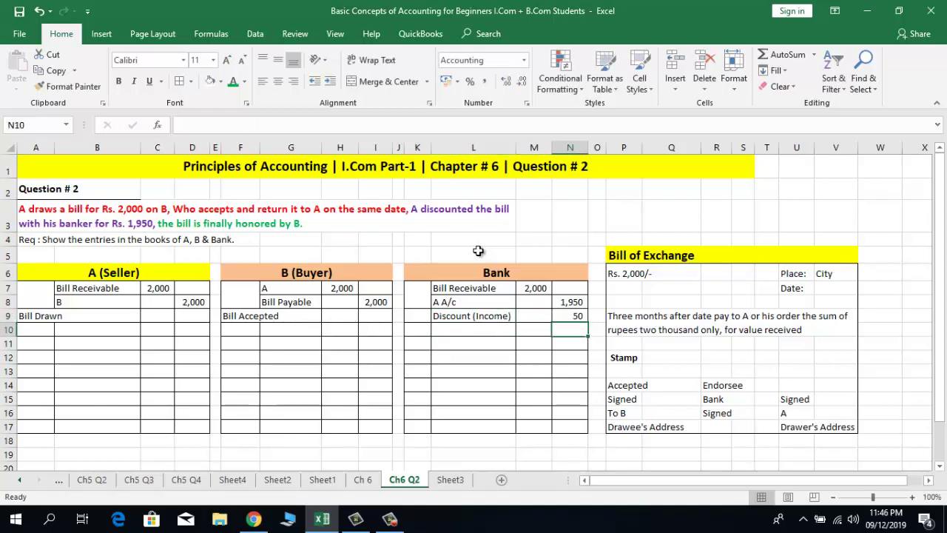
- Review the accounts and the debit and credit amounts of the discounting entry in Bank's journal
{"action": "key", "text": "Up"}
{"action": "key", "text": "Up"}
{"action": "key", "text": "Up"}
{"action": "key", "text": "Up"}
{"action": "key", "text": "Down"}
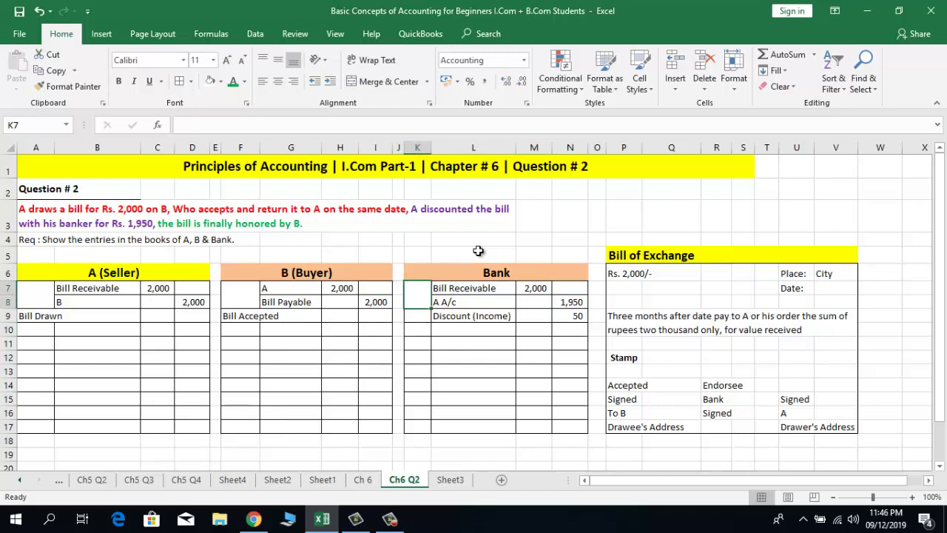
{"action": "key", "text": "Right"}
{"action": "key", "text": "Down"}
{"action": "key", "text": "Down"}
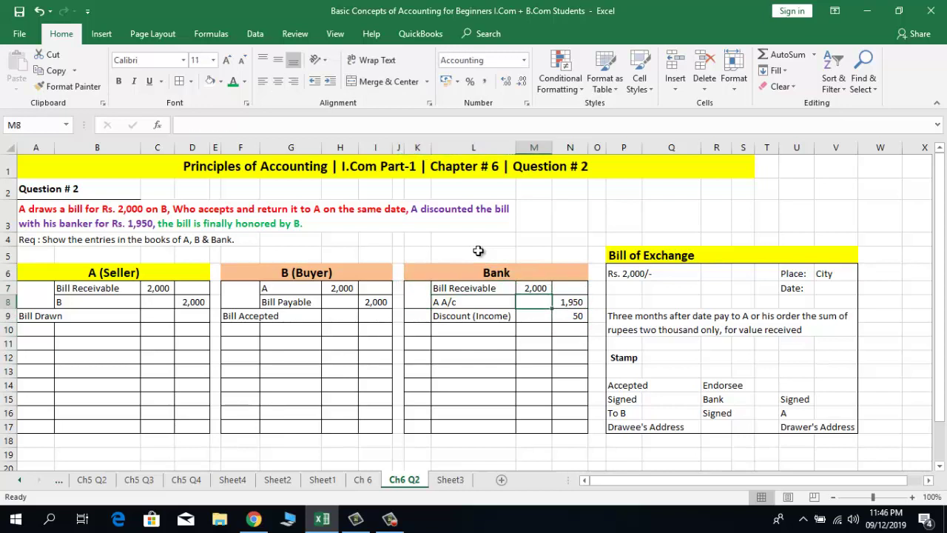
{"action": "key", "text": "Left"}
{"action": "key", "text": "Right"}
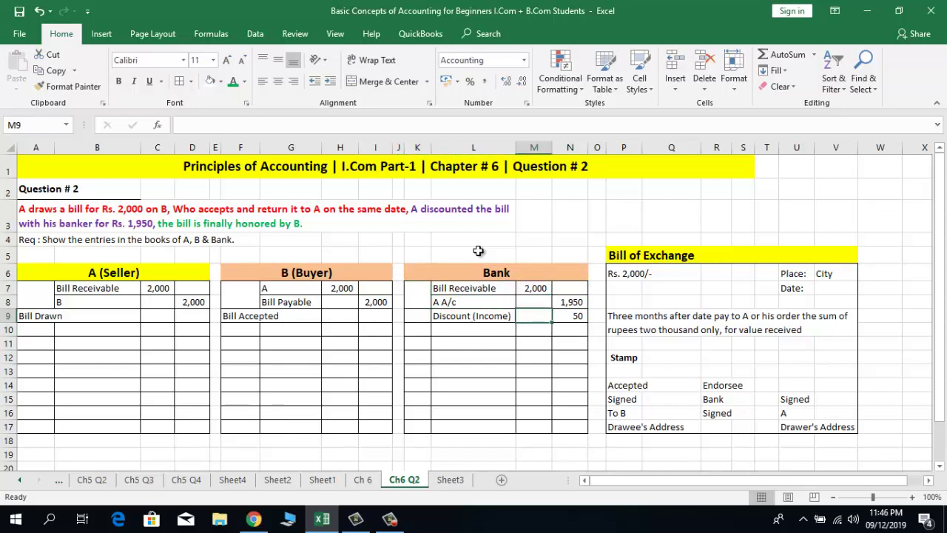
{"action": "key", "text": "Right"}
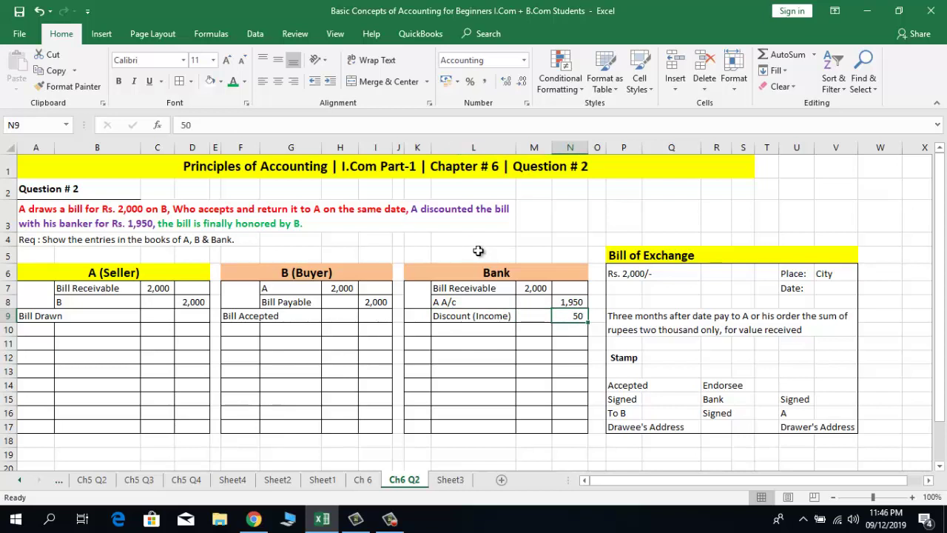
{"action": "key", "text": "Up"}
{"action": "key", "text": "Left"}
{"action": "key", "text": "Left"}
{"action": "key", "text": "Right"}
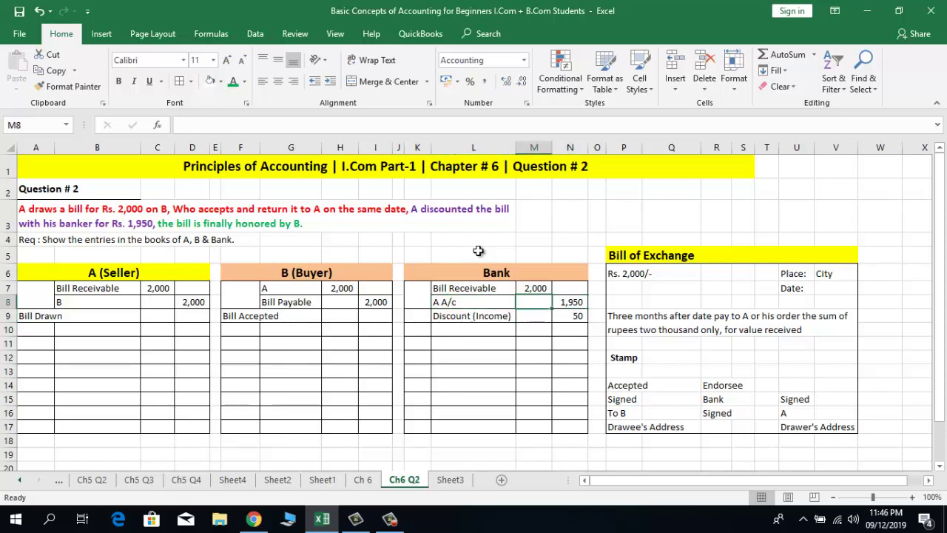
{"action": "key", "text": "Right"}
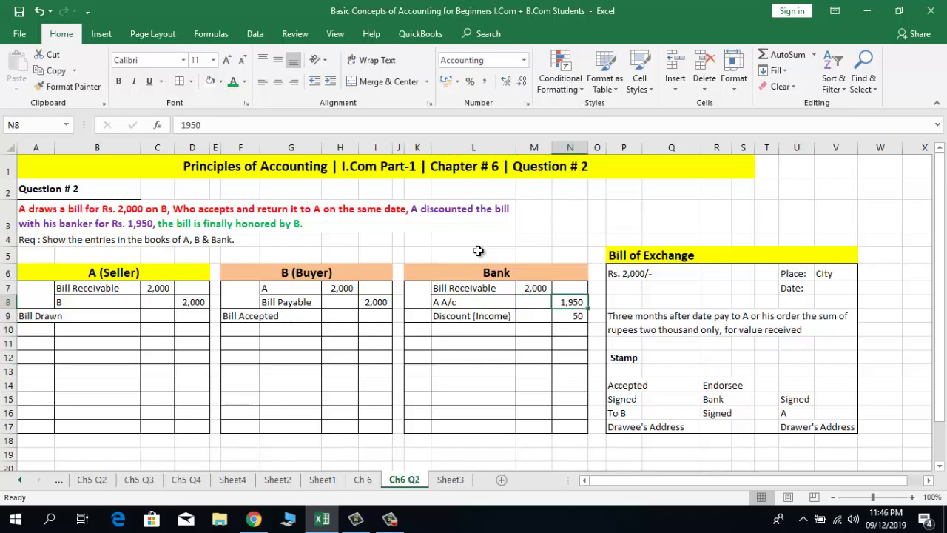
- Add the narration "Payment Made to A Against Bill" below the discounting entry in Bank's journal
{"action": "key", "text": "Down"}
{"action": "key", "text": "Down"}
{"action": "key", "text": "Left"}
{"action": "key", "text": "Left"}
{"action": "key", "text": "Left"}
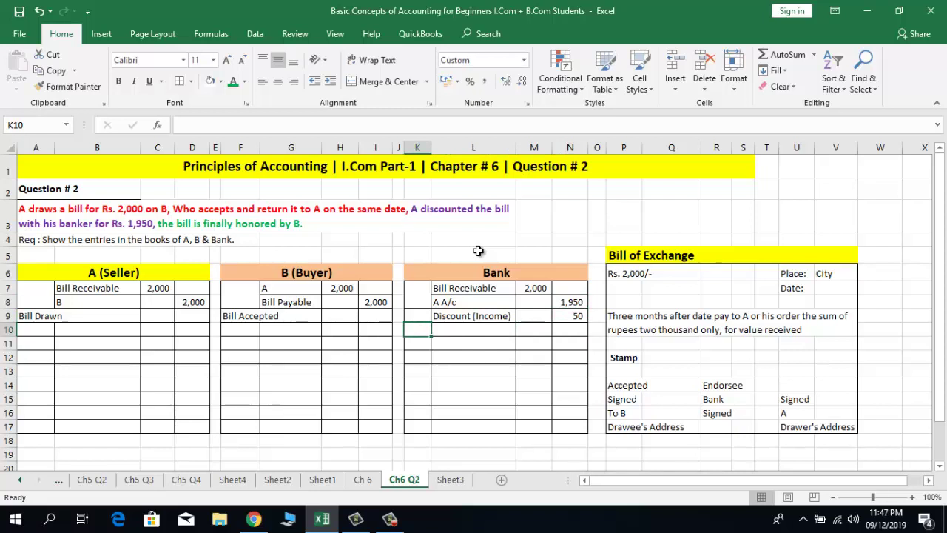
{"action": "type", "text": "Pa"}
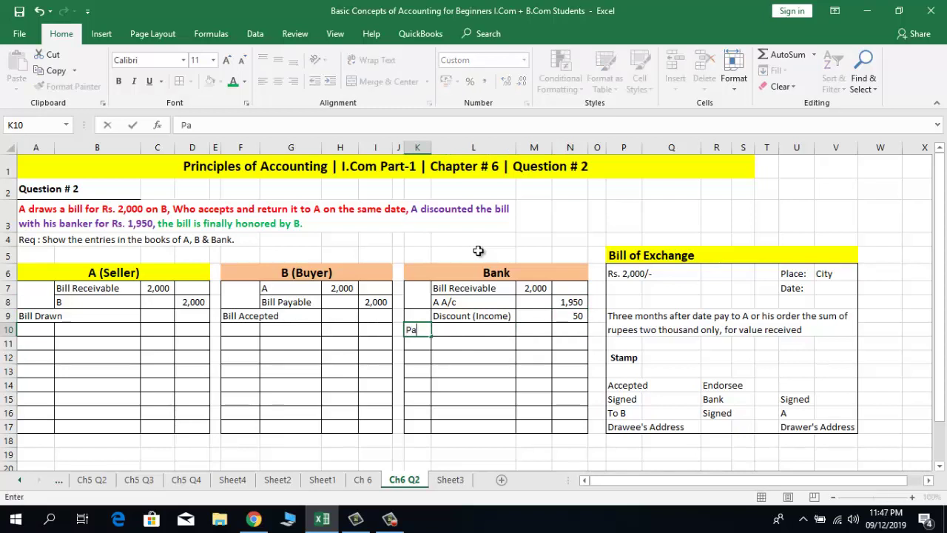
{"action": "type", "text": "yment Ma"}
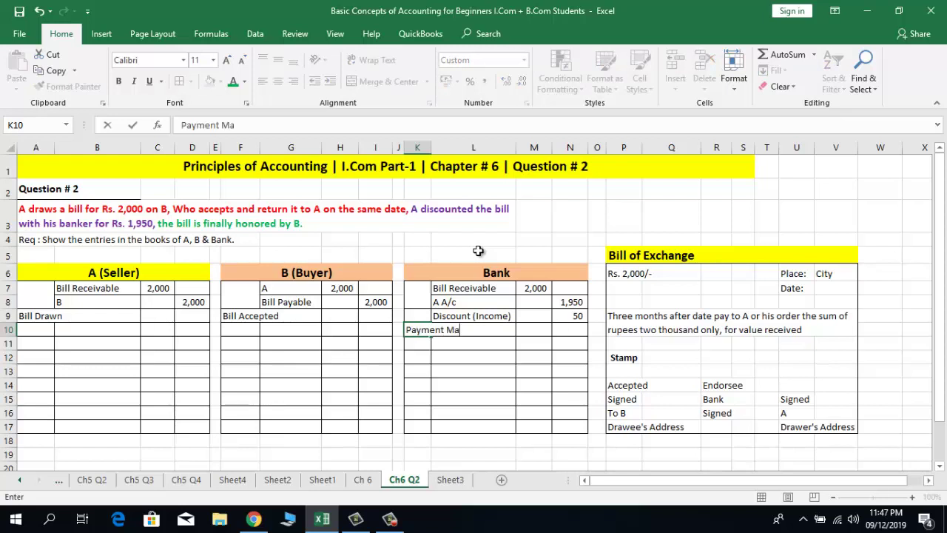
{"action": "type", "text": "de to A Against"}
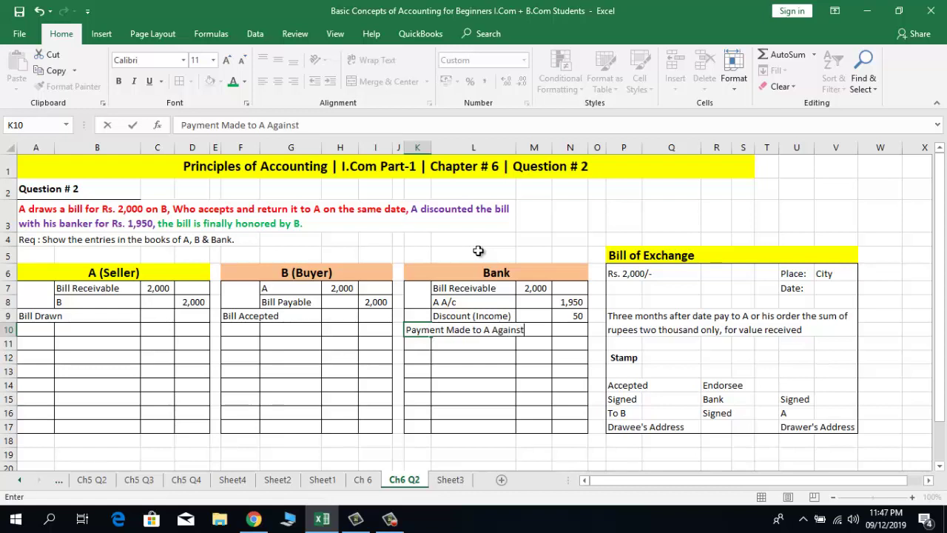
{"action": "type", "text": " Bill"}
{"action": "key", "text": "Return"}
{"action": "key", "text": "Up"}
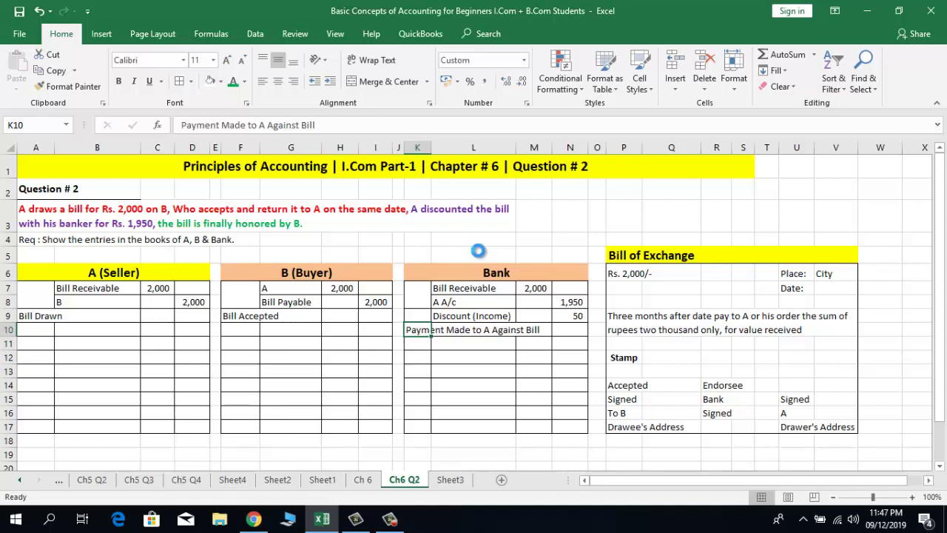
- Enter Bank as the debited account on the line below the Bill Drawn narration in A's journal
{"action": "key", "text": "Left"}
{"action": "key", "text": "Left"}
{"action": "key", "text": "Left"}
{"action": "key", "text": "Left"}
{"action": "key", "text": "Left"}
{"action": "key", "text": "Left"}
{"action": "key", "text": "Left"}
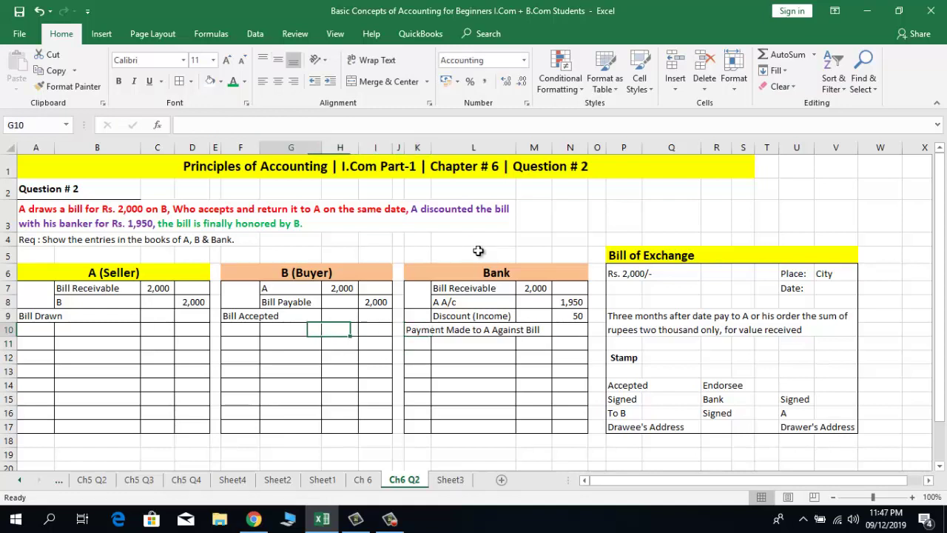
{"action": "key", "text": "Left"}
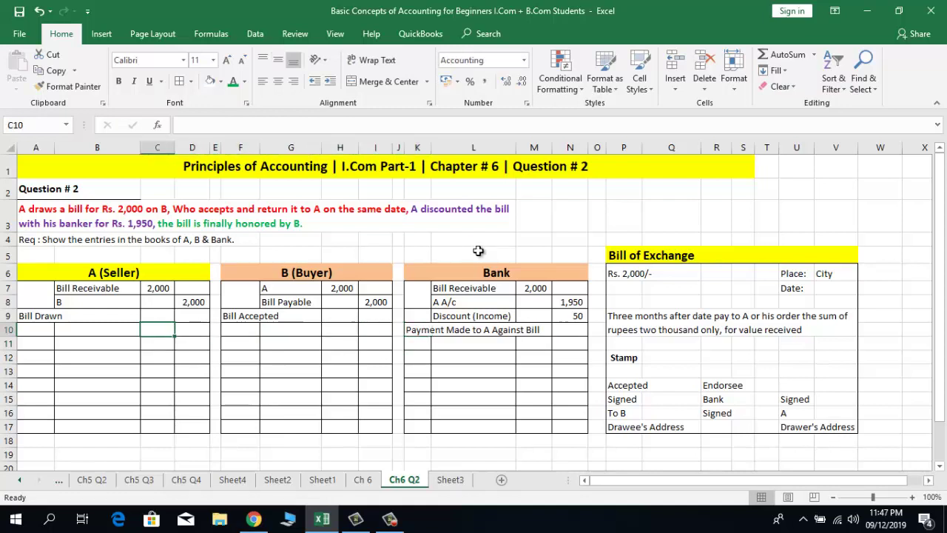
{"action": "key", "text": "Left"}
{"action": "key", "text": "Left"}
{"action": "key", "text": "Right"}
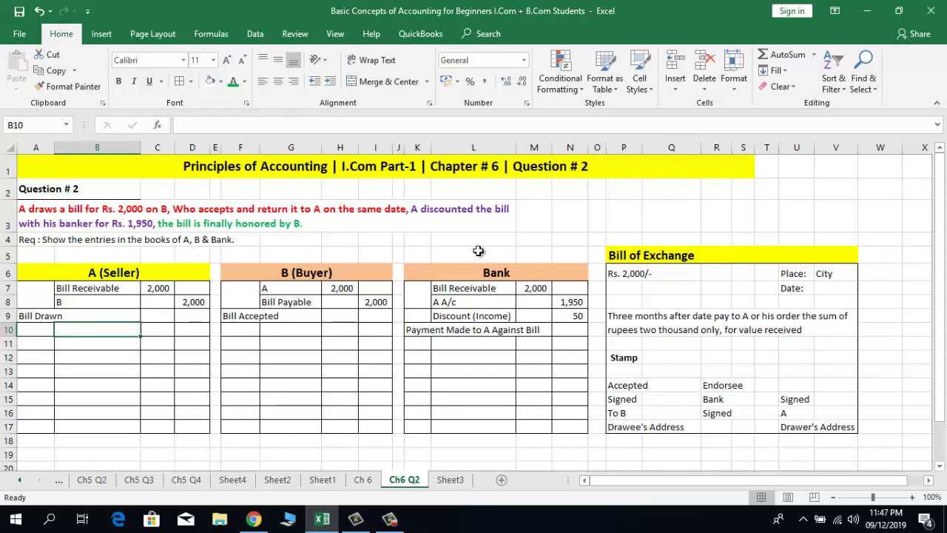
{"action": "left_click", "coordinate": [469, 292]}
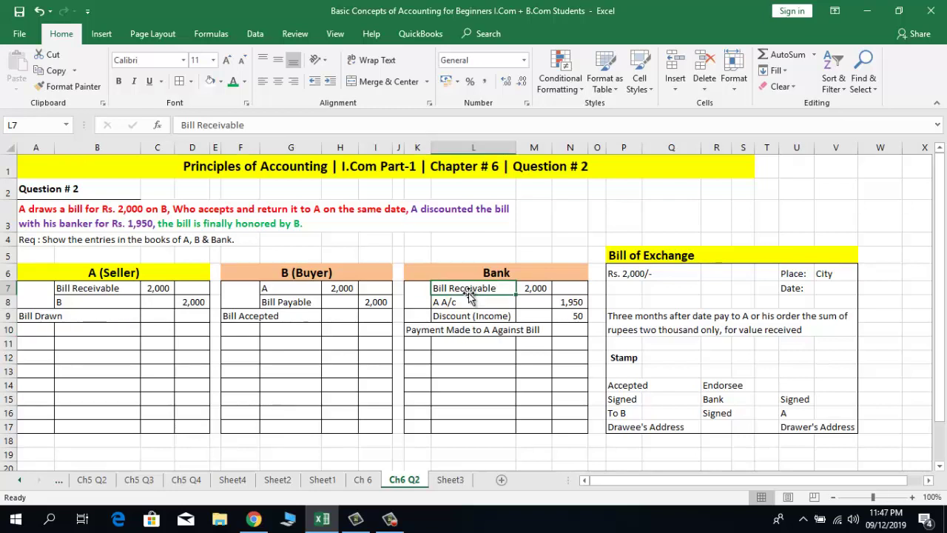
{"action": "left_click", "coordinate": [478, 302]}
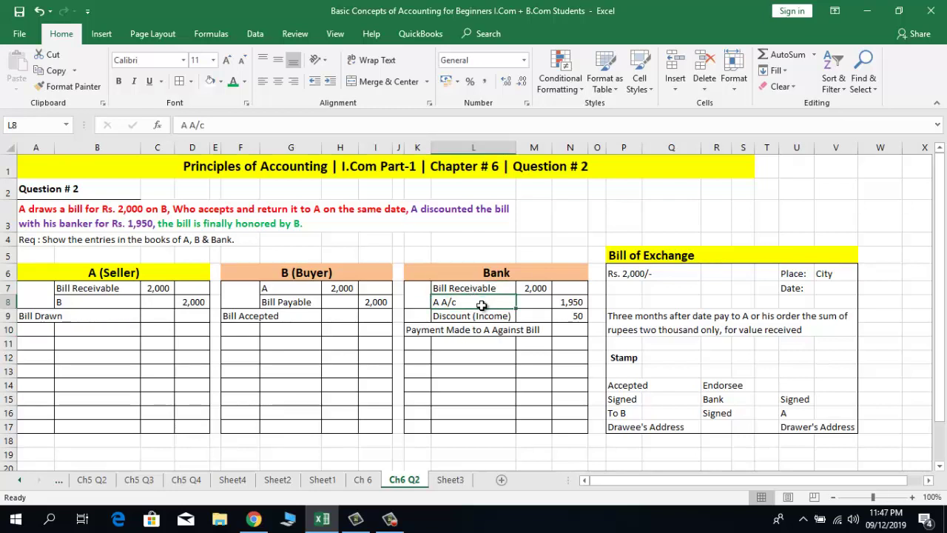
{"action": "left_click", "coordinate": [97, 333]}
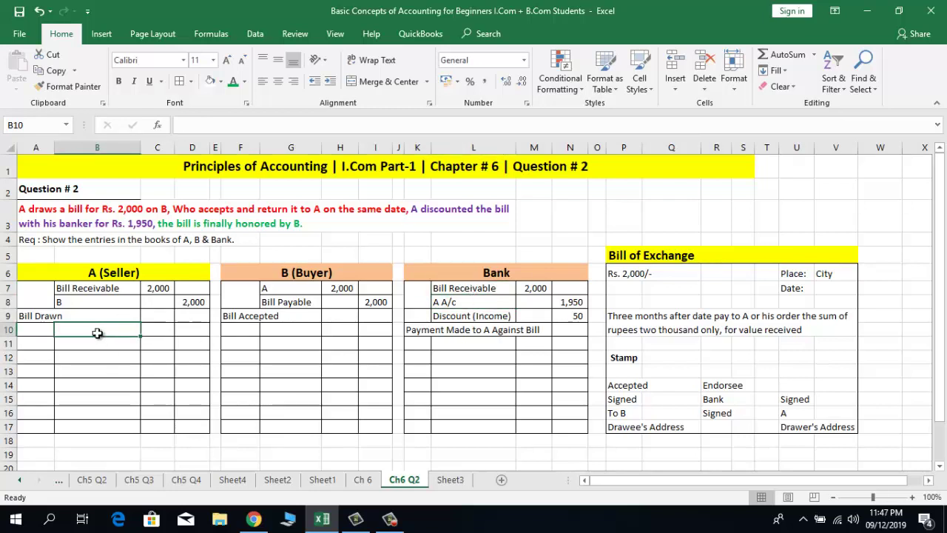
{"action": "type", "text": "Bank"}
{"action": "key", "text": "Tab"}
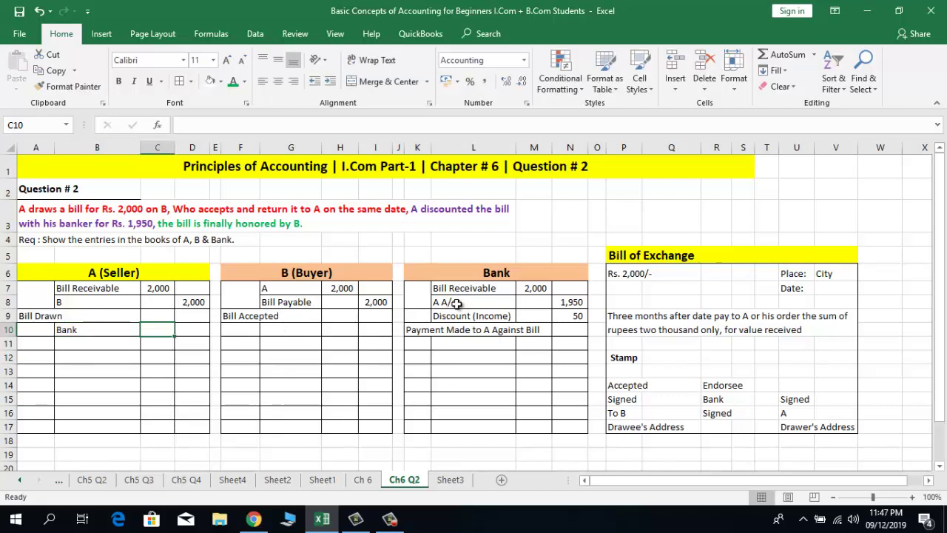
- Set the debit amount of the Bank line in A's journal to 1,950, matching Bank's credit to A A/c
{"action": "left_click", "coordinate": [556, 302]}
{"action": "left_click_drag", "start_coordinate": [554, 302], "coordinate": [556, 301]}
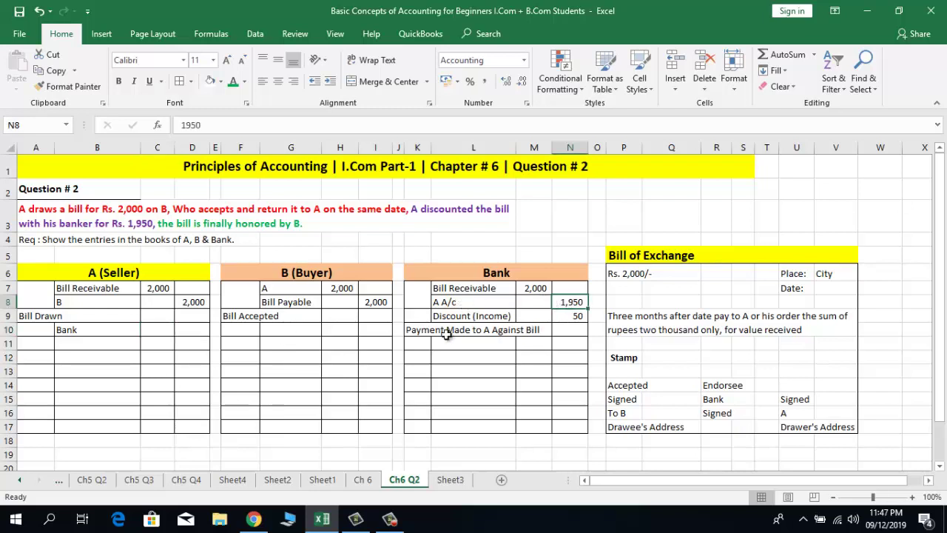
{"action": "left_click", "coordinate": [158, 328]}
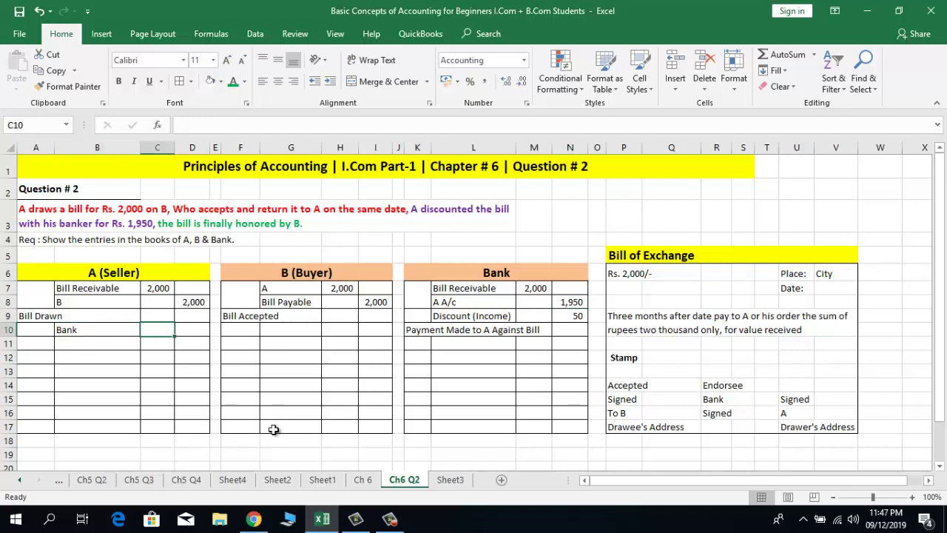
{"action": "type", "text": "1950"}
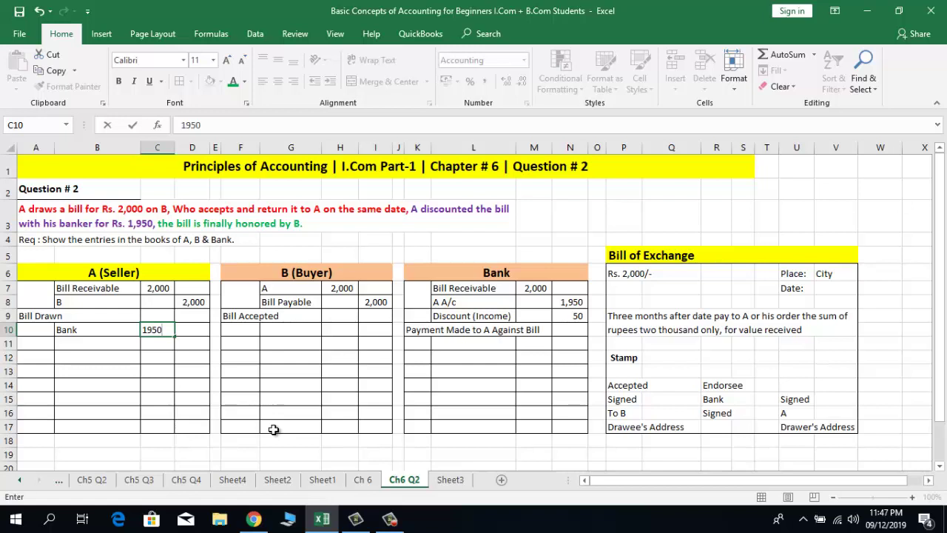
{"action": "key", "text": "Return"}
- Record a debit of 50 to Discount (Expense) below the Bank line in A's journal
{"action": "key", "text": "Left"}
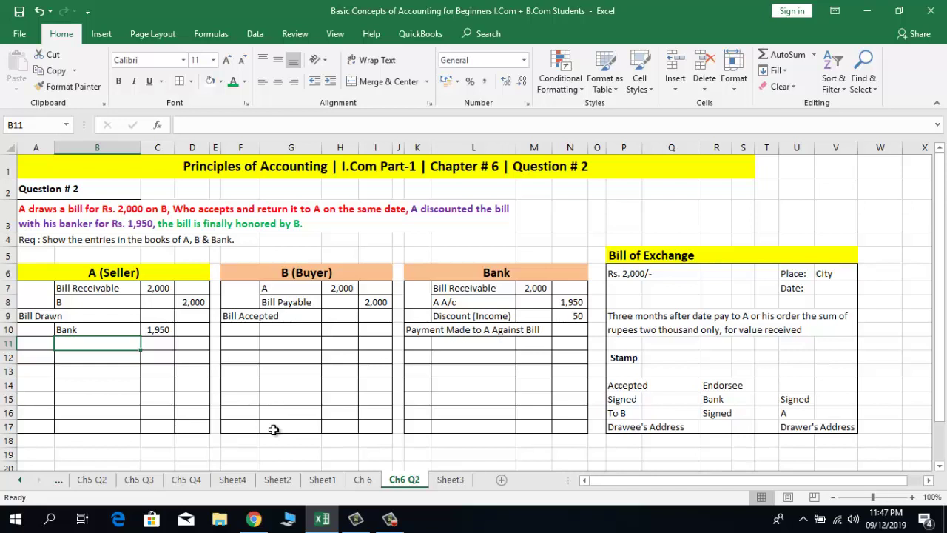
{"action": "type", "text": "Discount"}
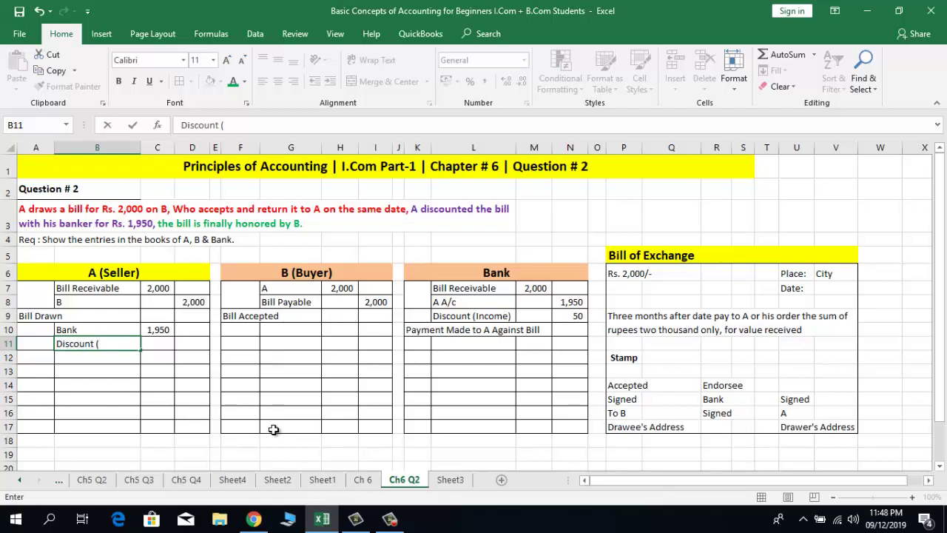
{"action": "type", "text": "(Expense)"}
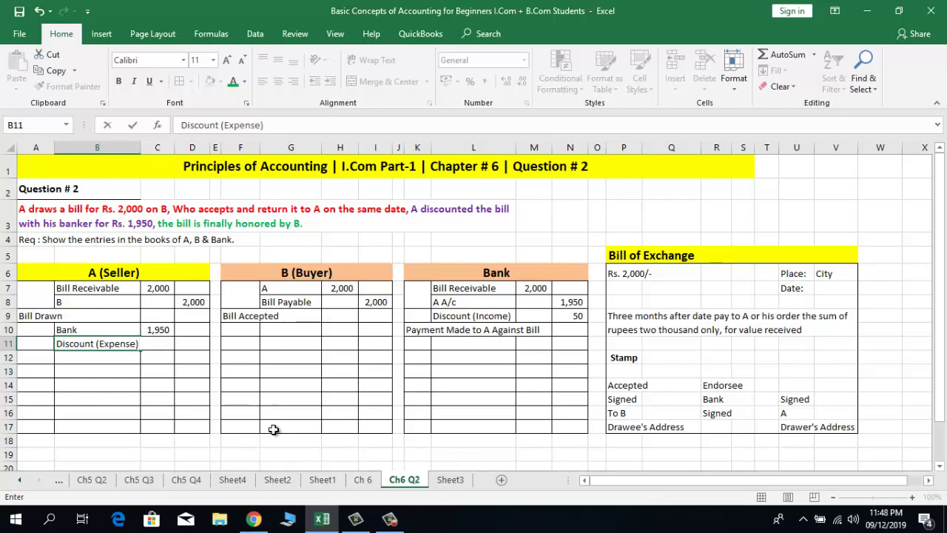
{"action": "key", "text": "Return"}
{"action": "key", "text": "Up"}
{"action": "key", "text": "Right"}
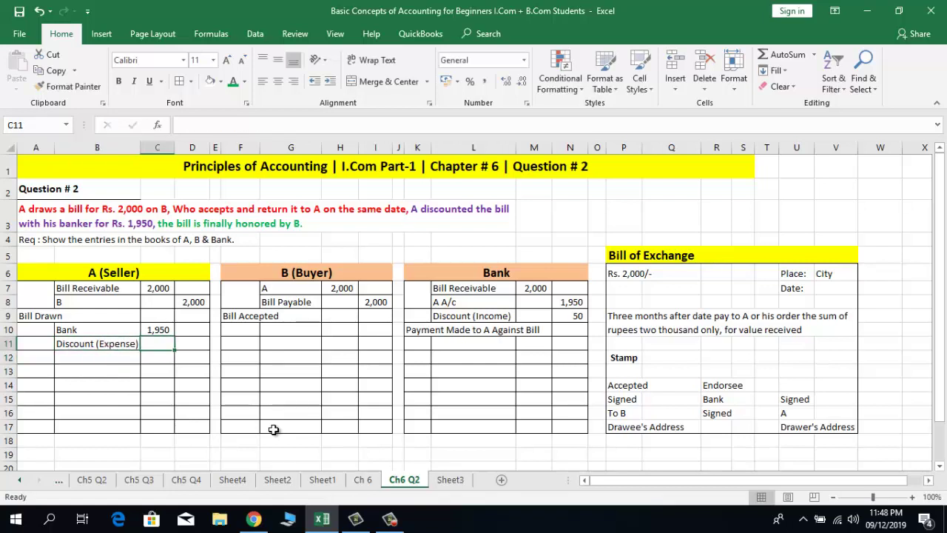
{"action": "type", "text": "50"}
{"action": "key", "text": "Return"}
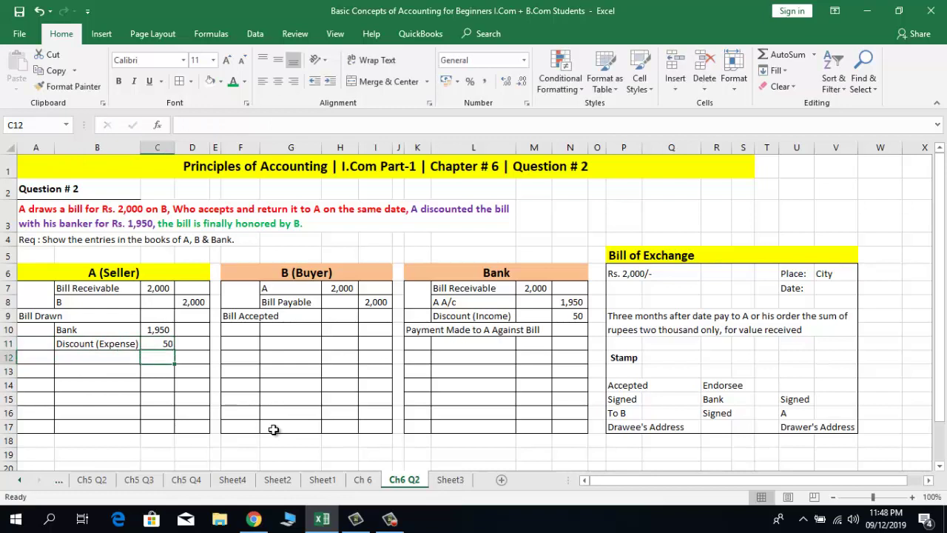
- Check the sum of the Bank and Discount (Expense) debits against the original Bill Receivable debit in A's journal
{"action": "key", "text": "Up"}
{"action": "key", "text": "Up"}
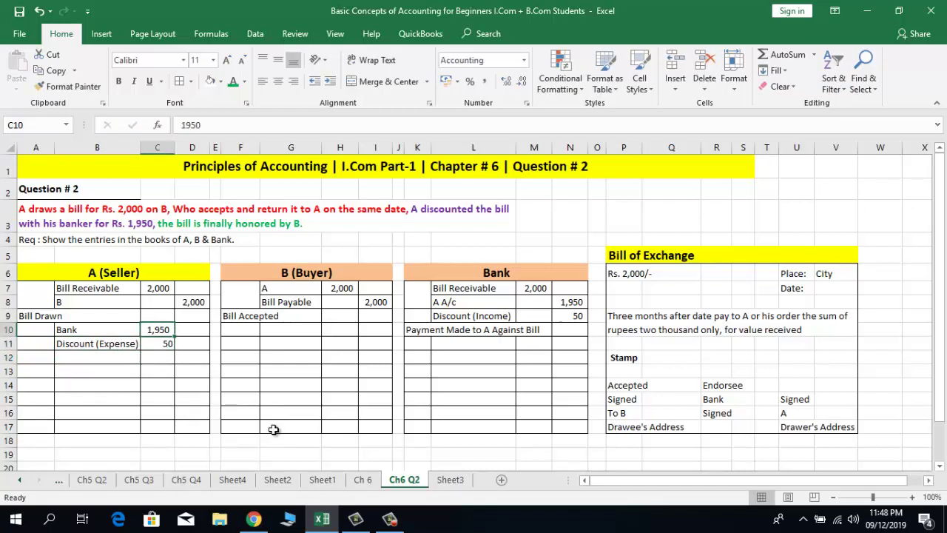
{"action": "key", "text": "shift+Down"}
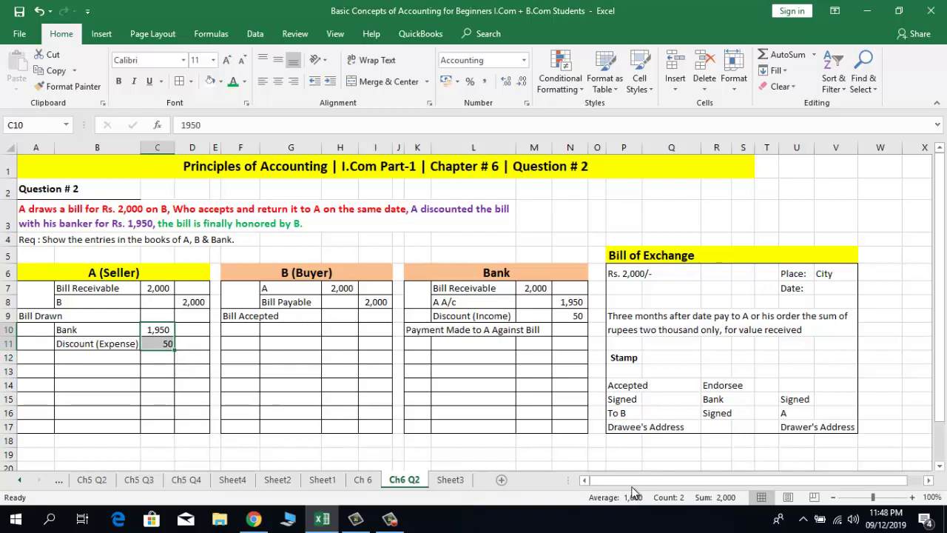
{"action": "left_click", "coordinate": [88, 361]}
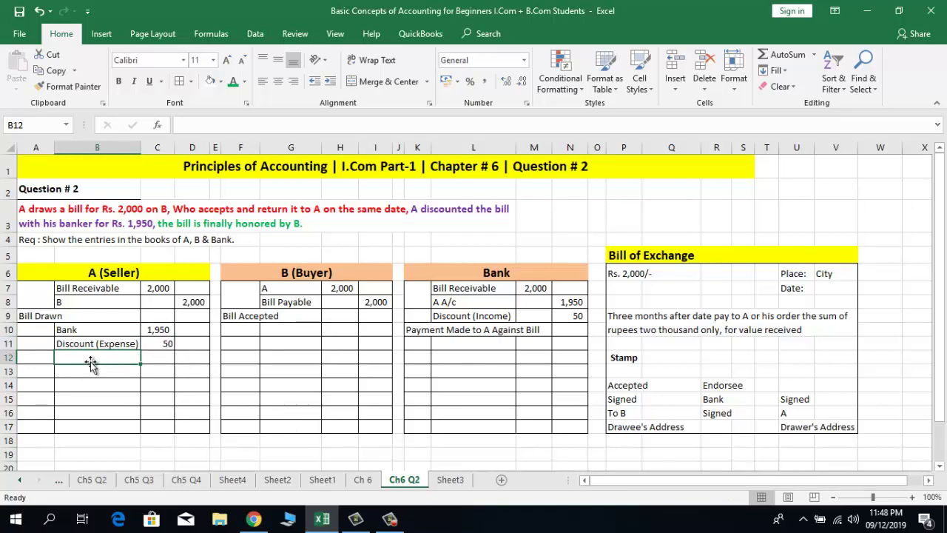
{"action": "left_click", "coordinate": [87, 289]}
{"action": "left_click", "coordinate": [150, 290]}
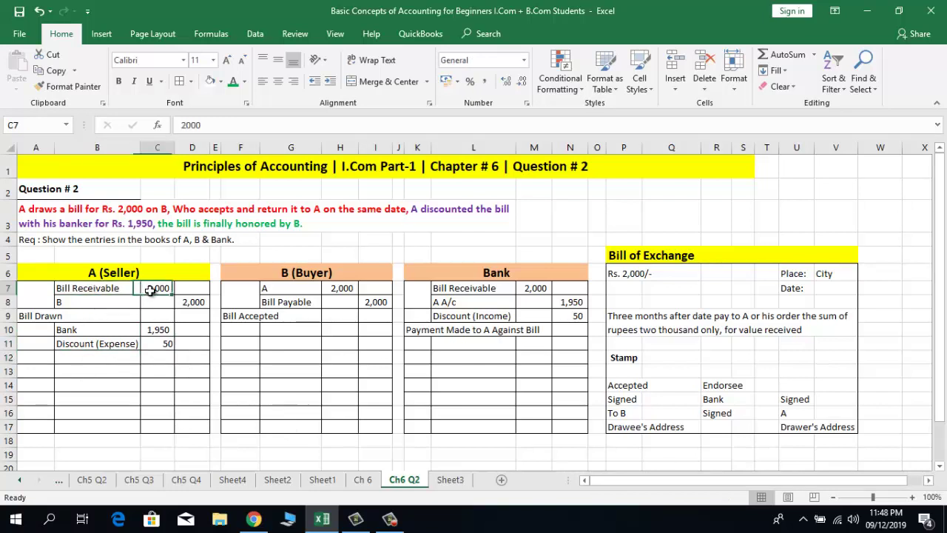
- Enter Bill Receivable as the credited account below Discount (Expense) in A's journal
{"action": "left_click", "coordinate": [86, 357]}
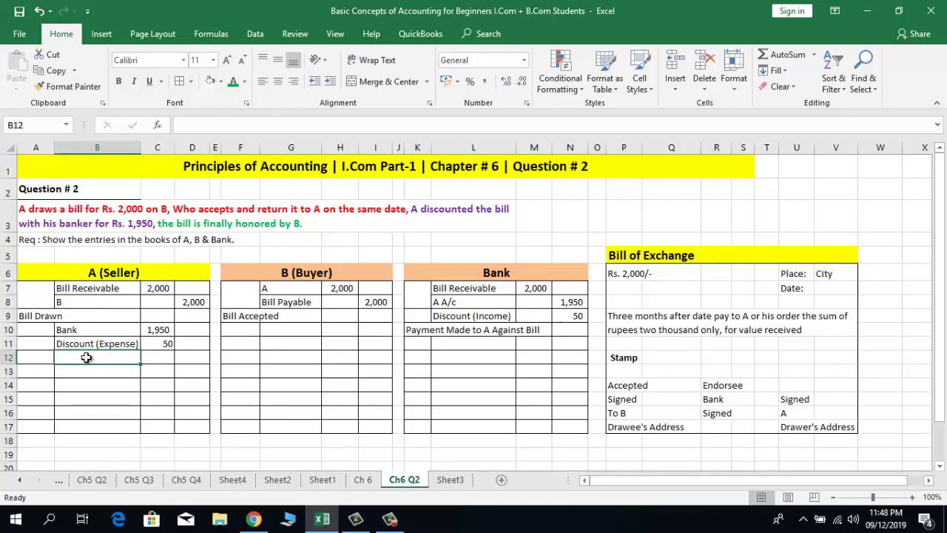
{"action": "type", "text": "Bi"}
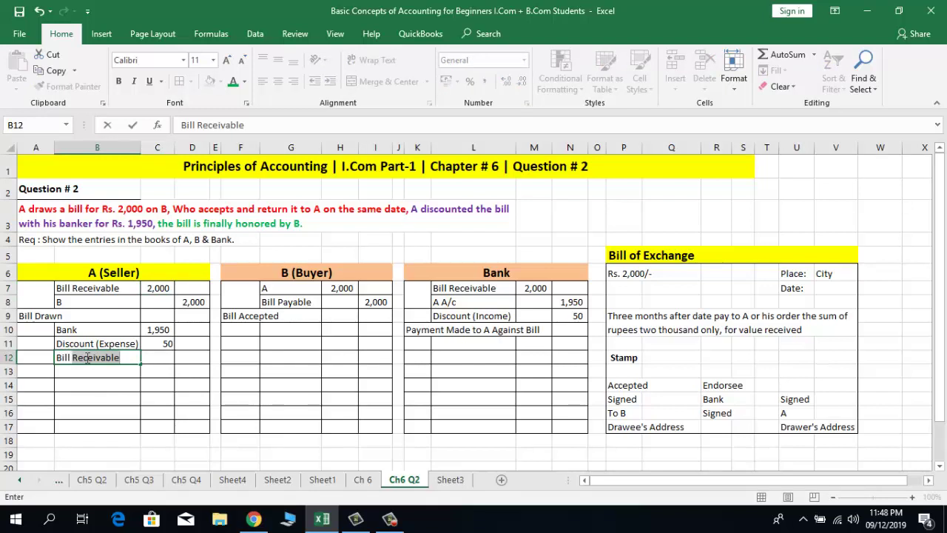
{"action": "type", "text": "ll Re"}
{"action": "key", "text": "Return"}
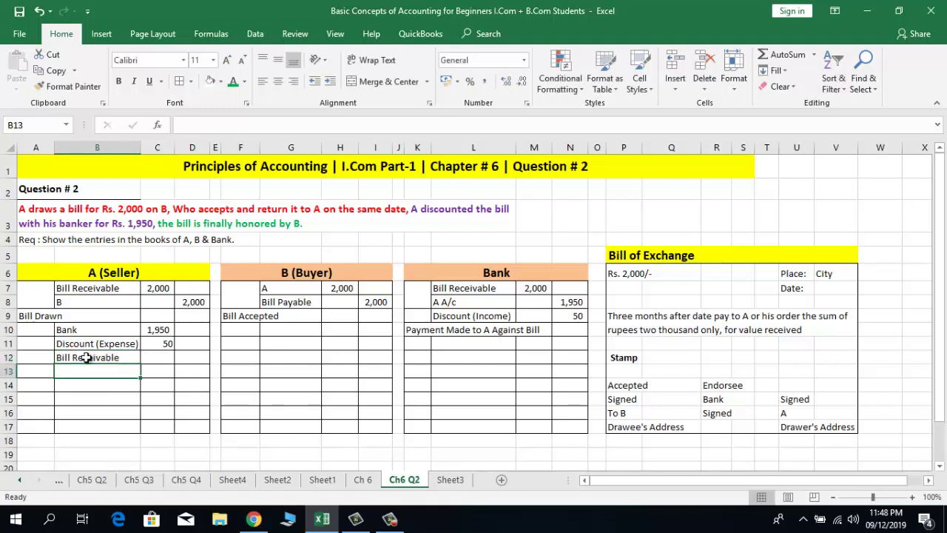
- Copy the 2,000 credit amount from the B line to the credit column of A's new Bill Receivable line
{"action": "key", "text": "Up"}
{"action": "key", "text": "Right"}
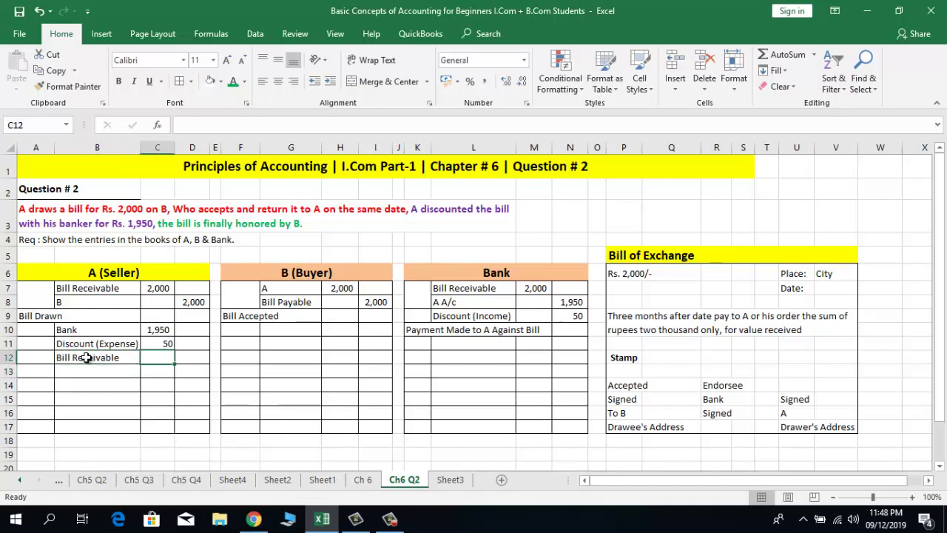
{"action": "key", "text": "Right"}
{"action": "key", "text": "Up"}
{"action": "key", "text": "Up"}
{"action": "key", "text": "Up"}
{"action": "key", "text": "Up"}
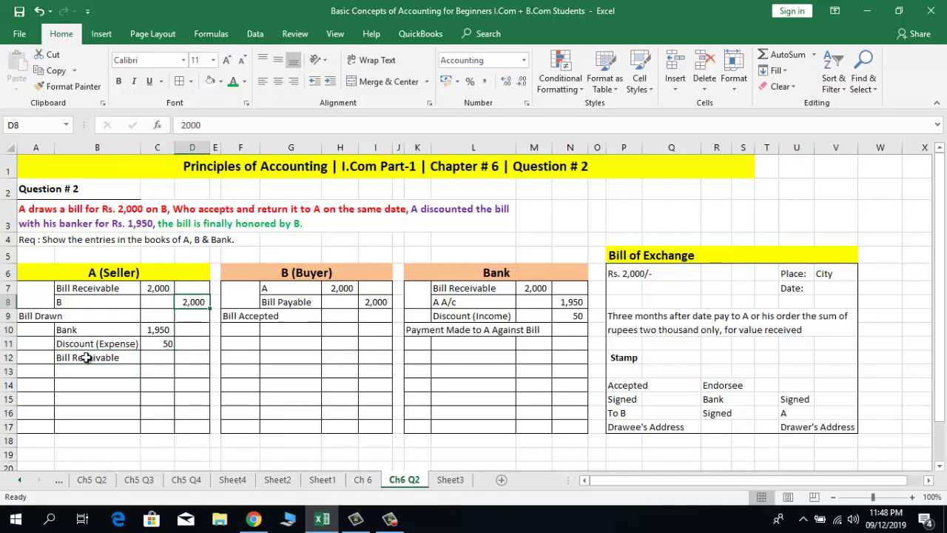
{"action": "key", "text": "ctrl+c"}
{"action": "key", "text": "Down"}
{"action": "key", "text": "Down"}
{"action": "key", "text": "Down"}
{"action": "key", "text": "Down"}
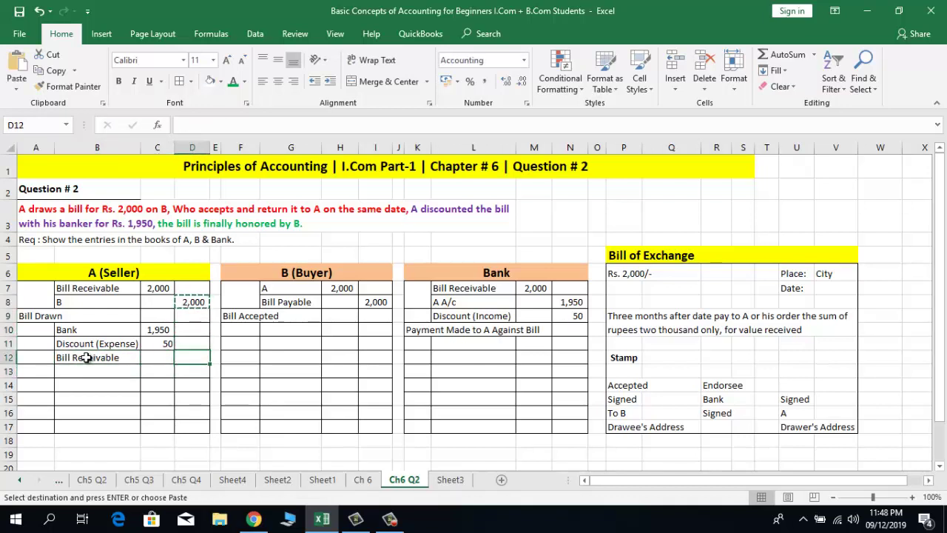
{"action": "key", "text": "Return"}
- Compare the new Bill Receivable credit with the original Bill Receivable debit in A's journal
{"action": "key", "text": "Left"}
{"action": "key", "text": "Left"}
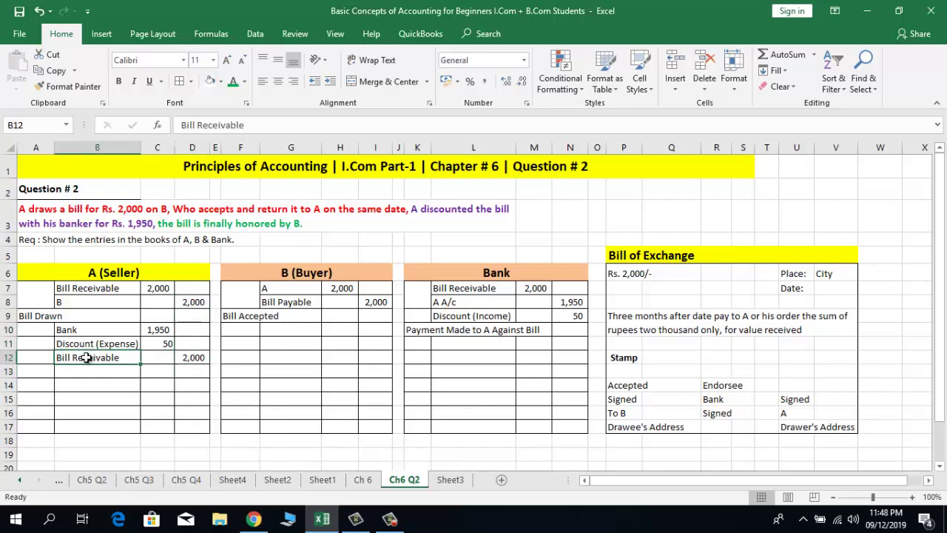
{"action": "left_click", "coordinate": [102, 290]}
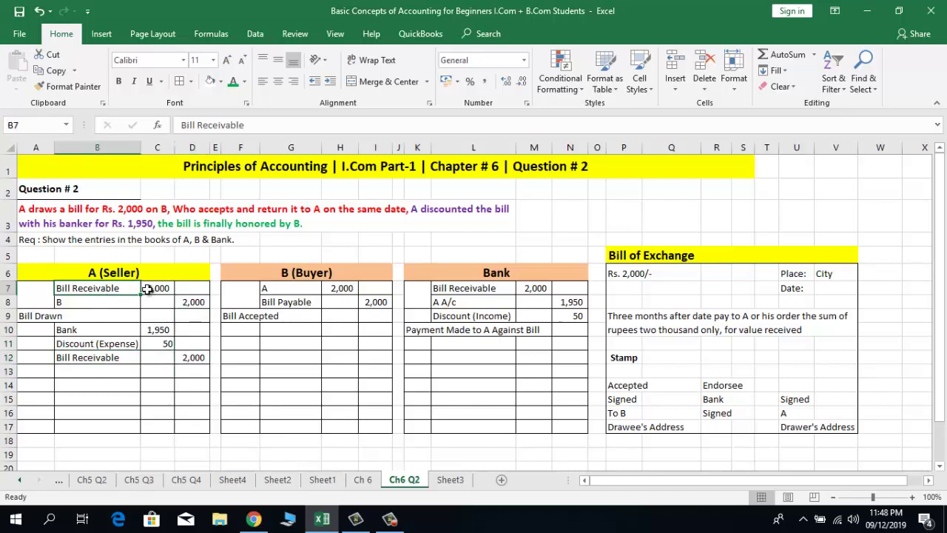
{"action": "left_click", "coordinate": [149, 289]}
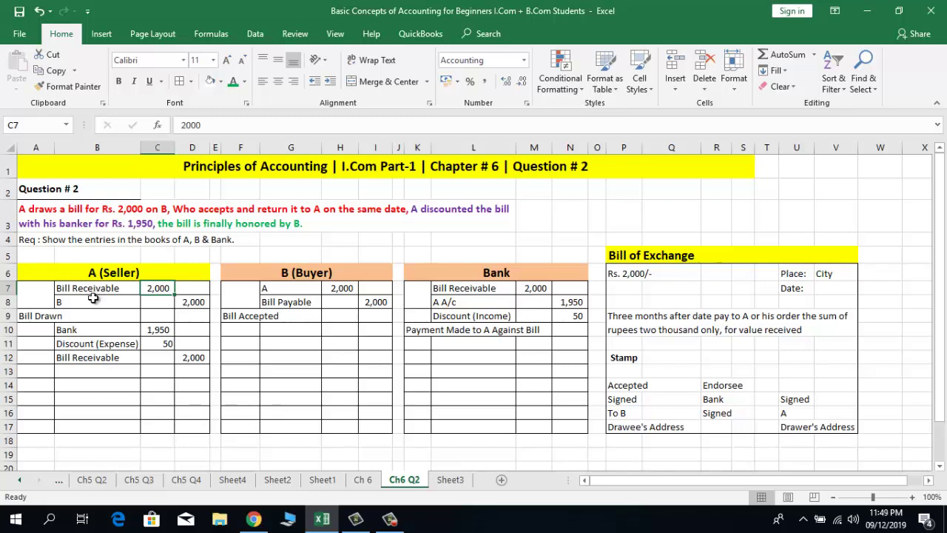
- Enter the narration Payment Received from Bank Against Bill below the Bill Receivable credit in A's journal
{"action": "left_click", "coordinate": [79, 378]}
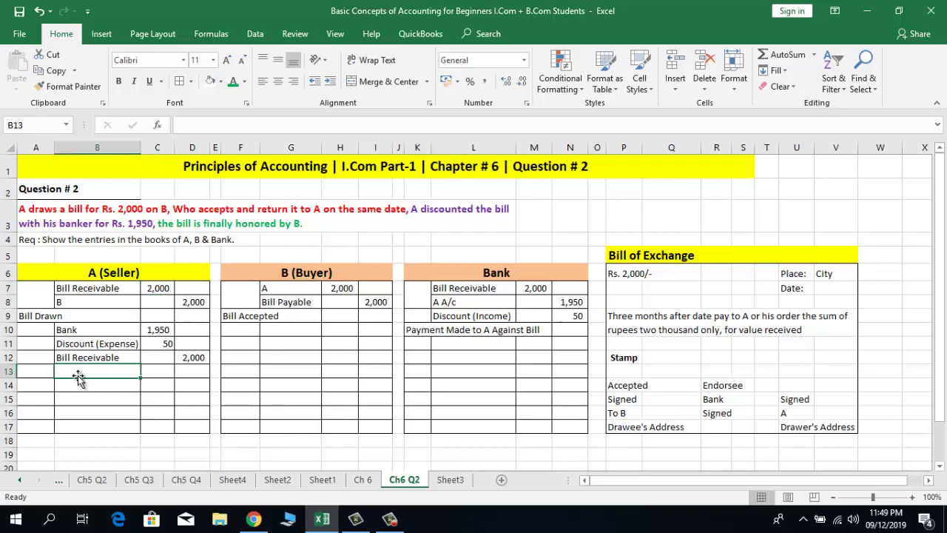
{"action": "key", "text": "Left"}
{"action": "type", "text": "Pay"}
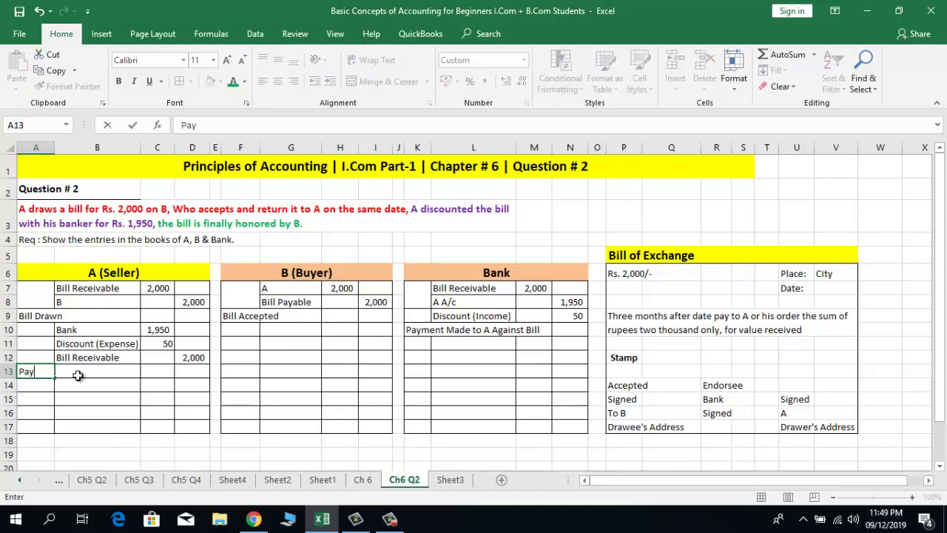
{"action": "type", "text": "ment Re"}
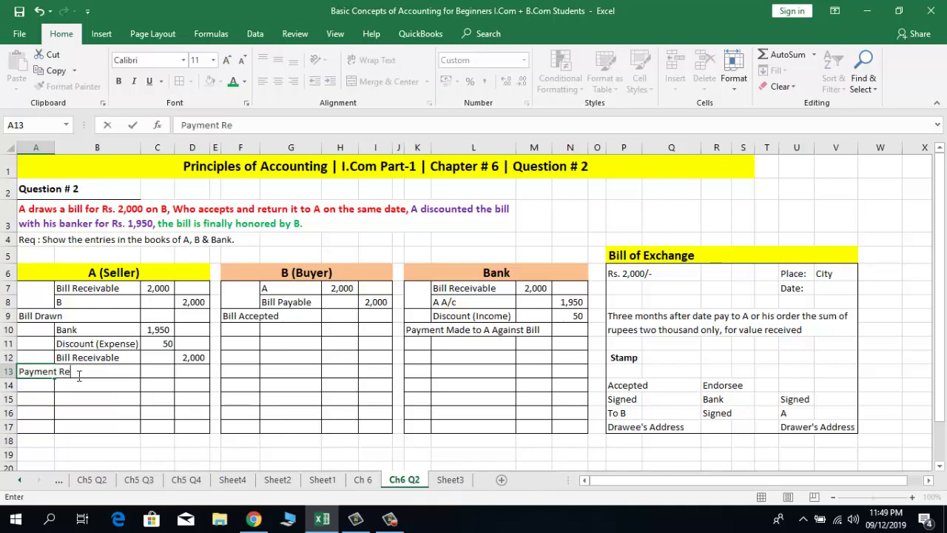
{"action": "type", "text": "ceived from"}
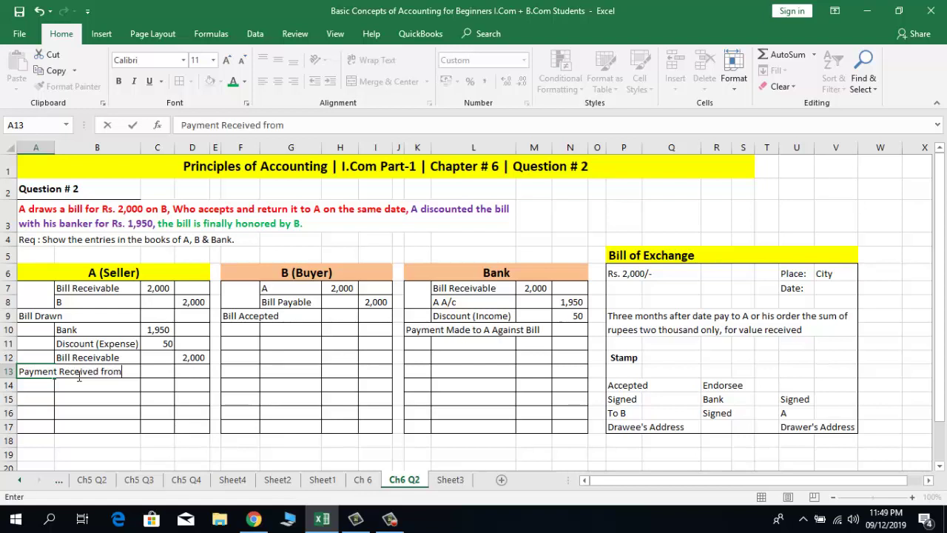
{"action": "type", "text": " Bank Against"}
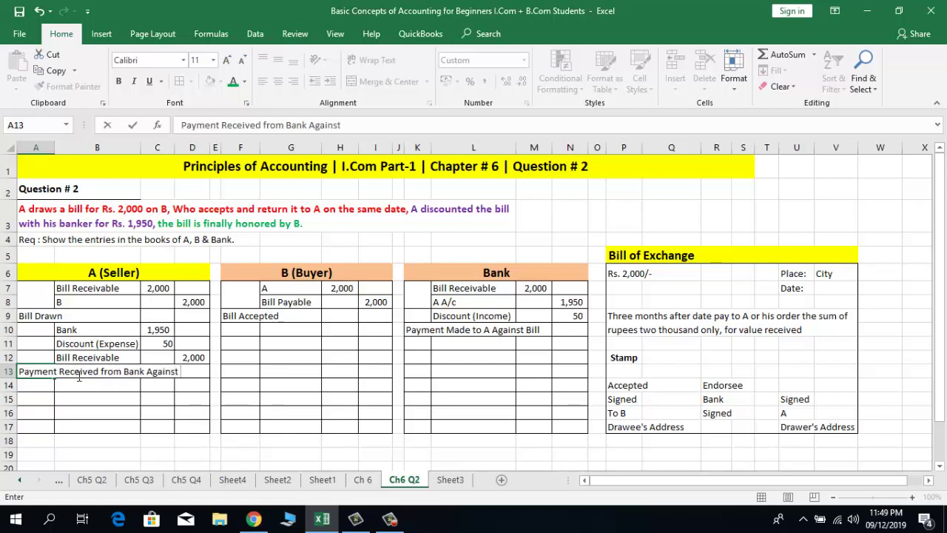
{"action": "type", "text": " Bill"}
{"action": "key", "text": "Return"}
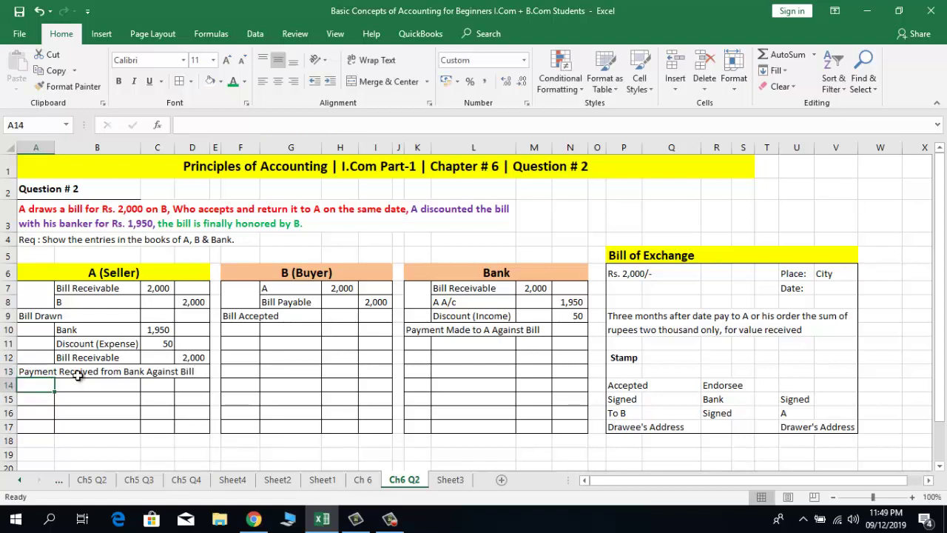
{"action": "key", "text": "Up"}
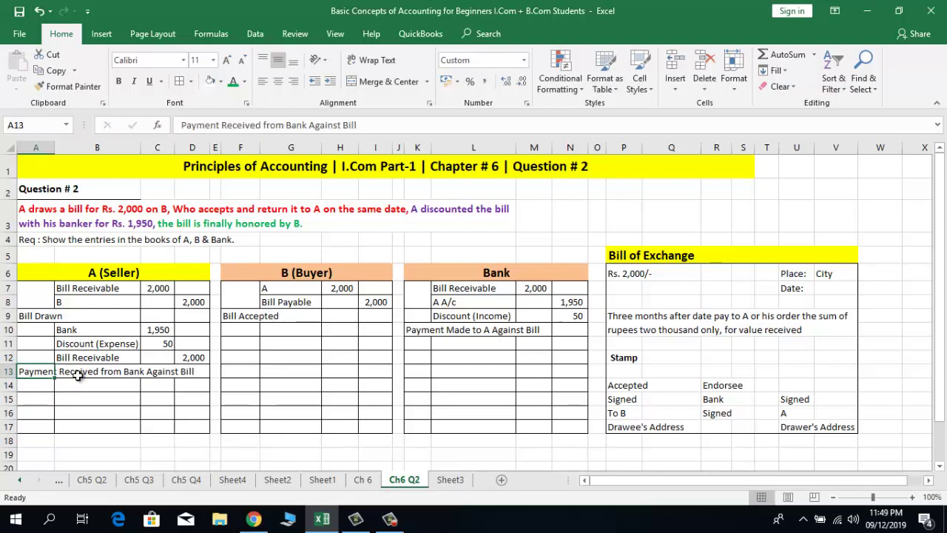
- Review A's discounting entry line by line against the original Bill Receivable debit and the Bank's Bill Receivable debit
{"action": "left_click", "coordinate": [95, 328]}
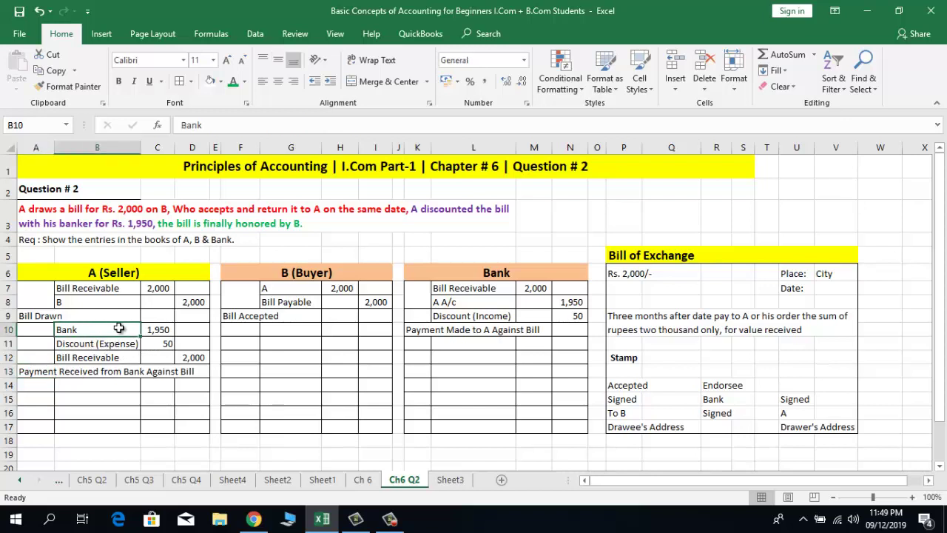
{"action": "left_click", "coordinate": [156, 330]}
{"action": "left_click", "coordinate": [124, 343]}
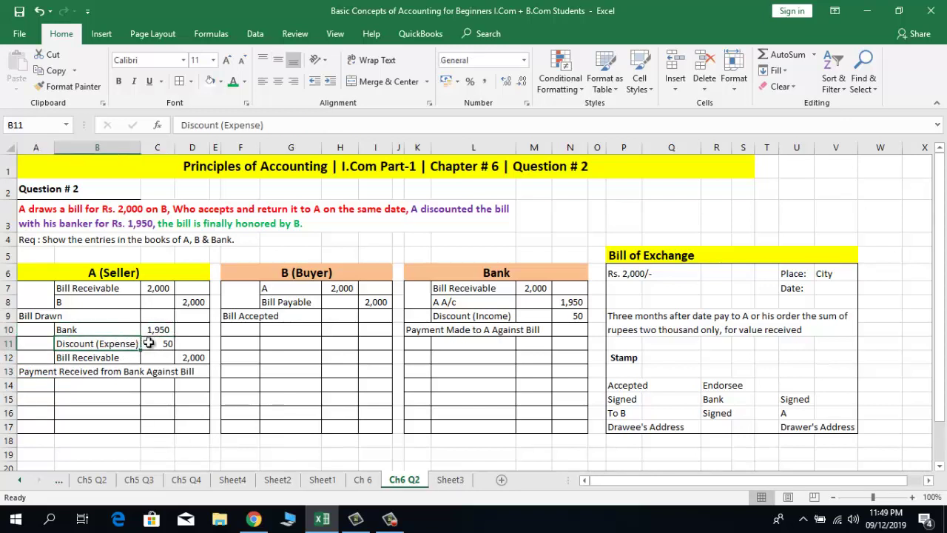
{"action": "left_click", "coordinate": [154, 343]}
{"action": "left_click", "coordinate": [109, 357]}
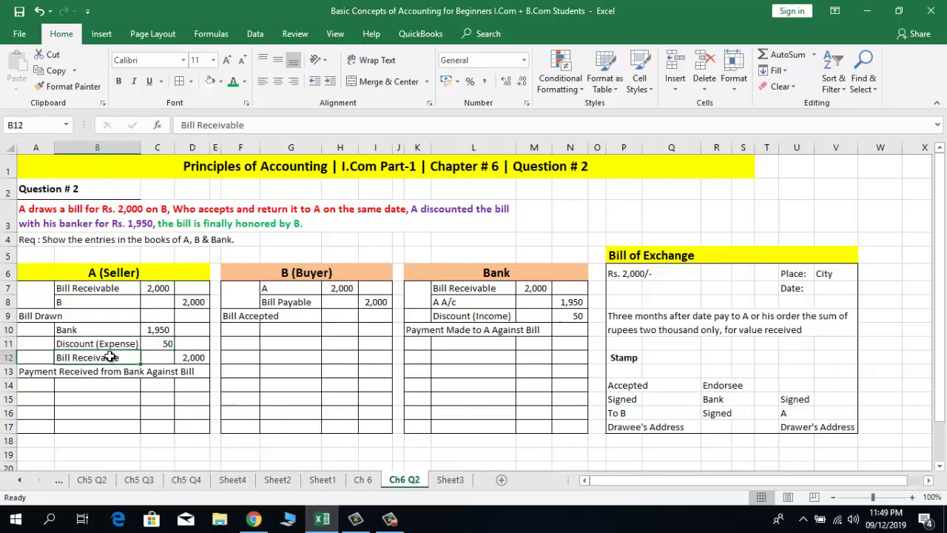
{"action": "left_click", "coordinate": [182, 358]}
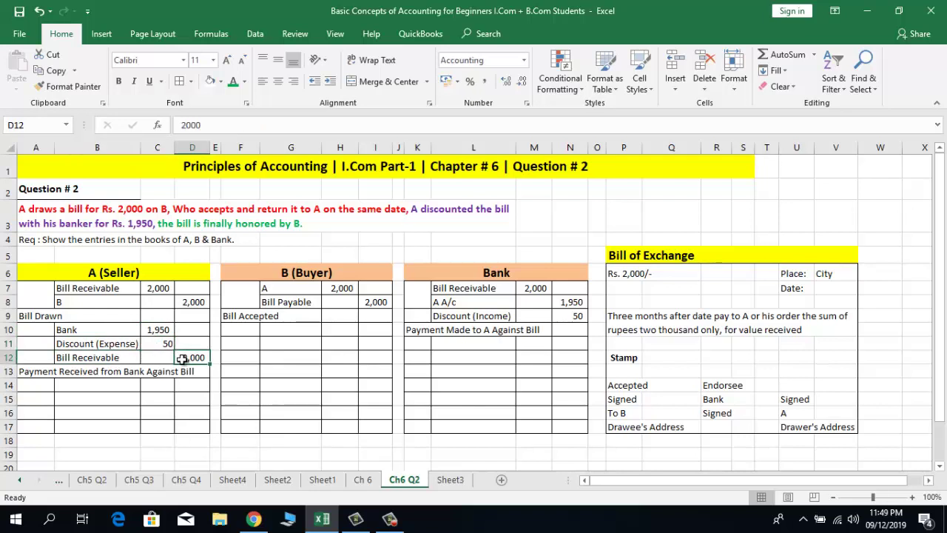
{"action": "left_click", "coordinate": [153, 287]}
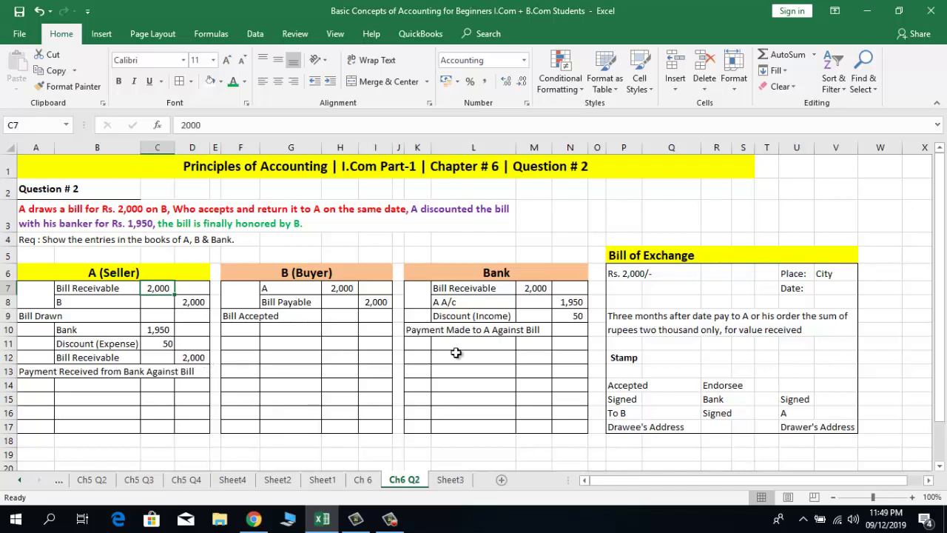
{"action": "left_click", "coordinate": [534, 286]}
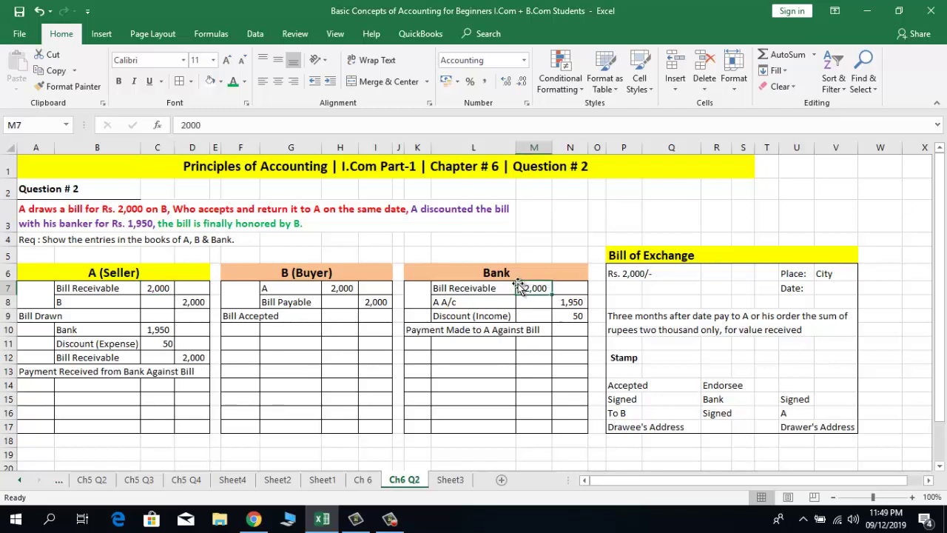
{"action": "left_click", "coordinate": [481, 285]}
{"action": "left_click", "coordinate": [532, 288]}
- Examine the B and Bank headings alongside the Bill of Exchange and its endorsee details
{"action": "left_click", "coordinate": [311, 271]}
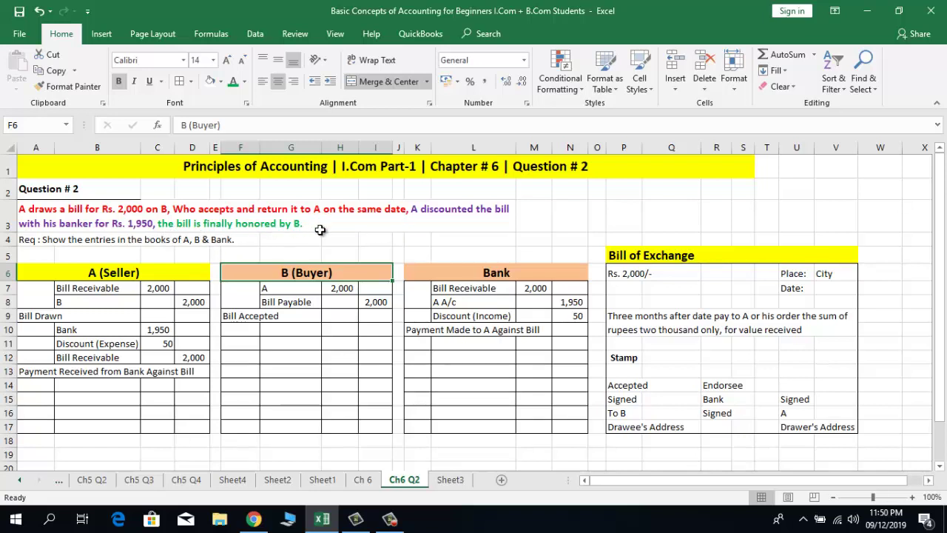
{"action": "left_click", "coordinate": [459, 275]}
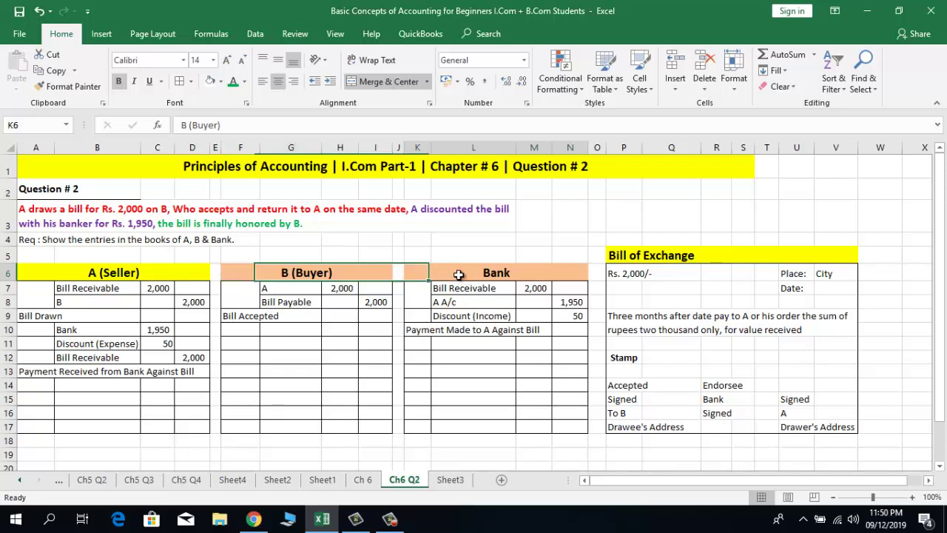
{"action": "left_click", "coordinate": [319, 274]}
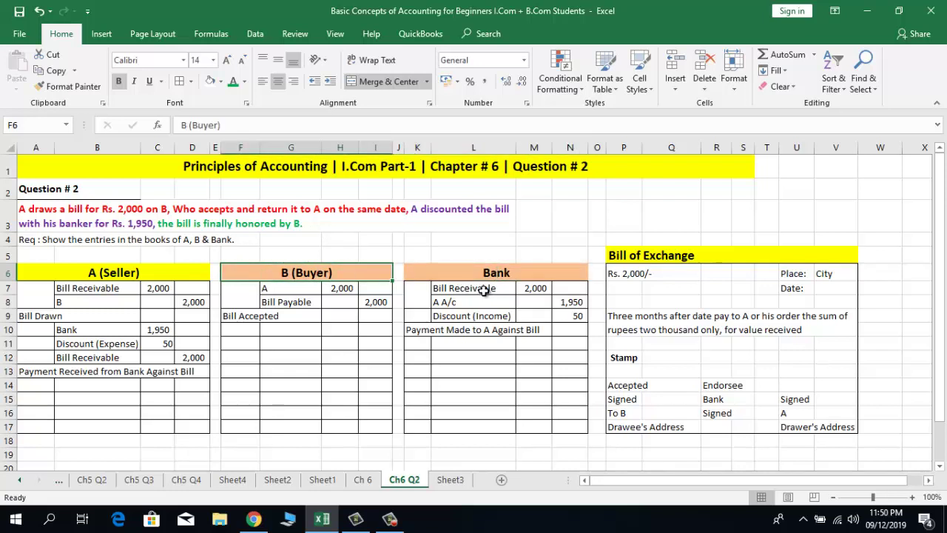
{"action": "left_click", "coordinate": [710, 274]}
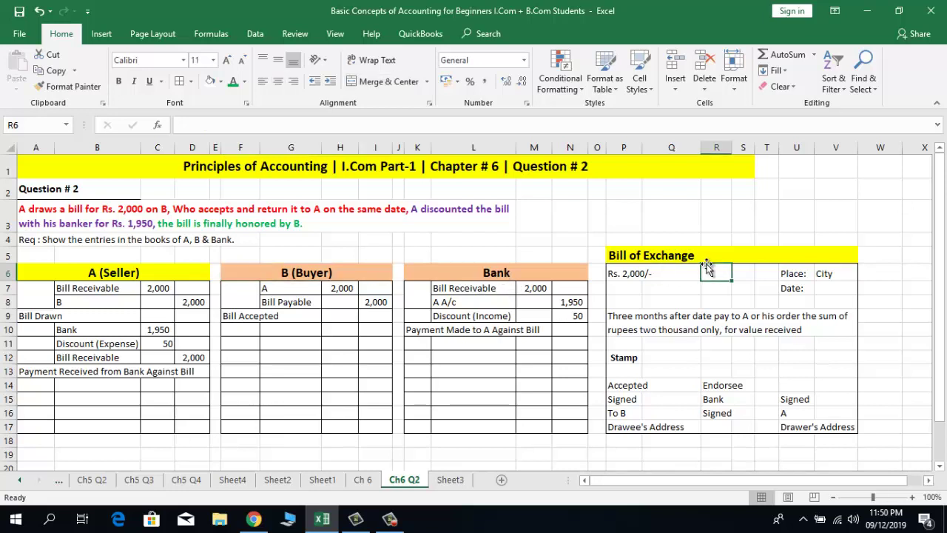
{"action": "left_click", "coordinate": [705, 256]}
{"action": "left_click", "coordinate": [675, 254]}
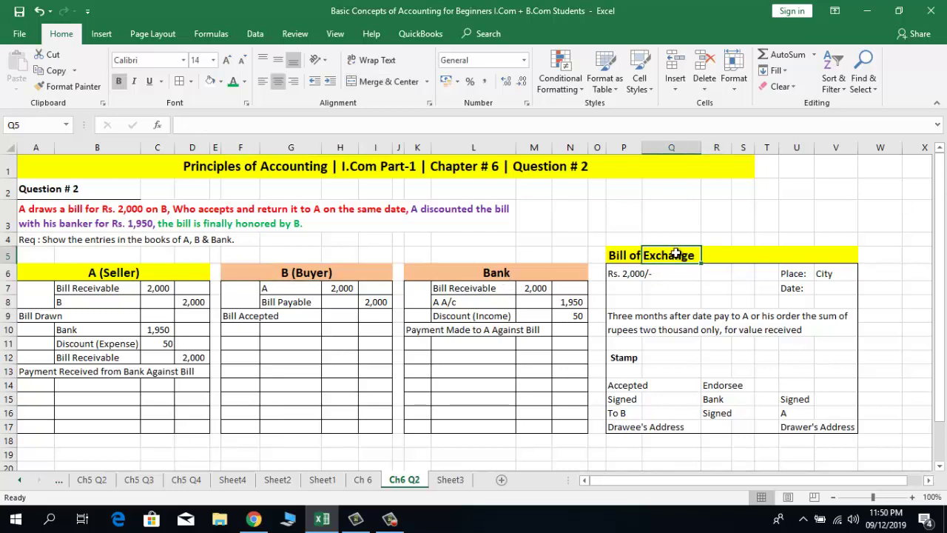
{"action": "left_click", "coordinate": [315, 273]}
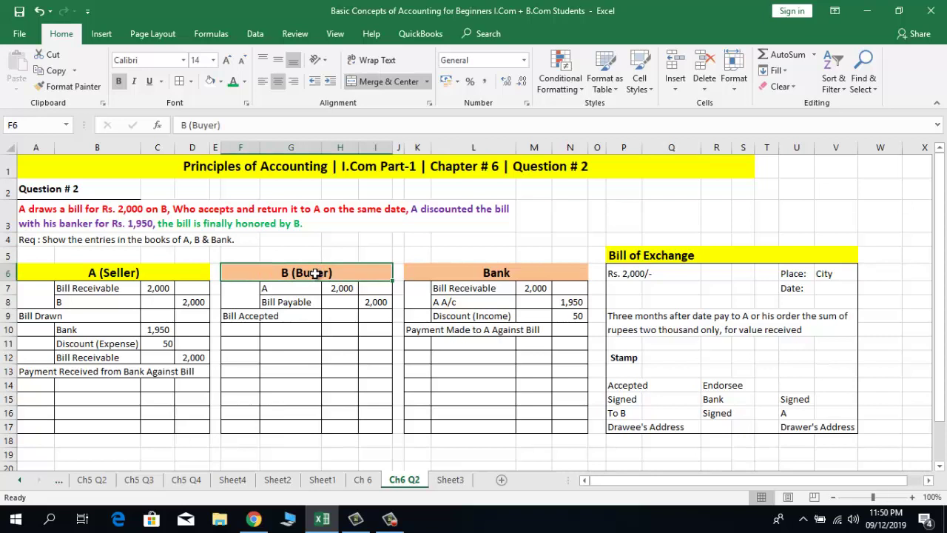
{"action": "left_click", "coordinate": [636, 256]}
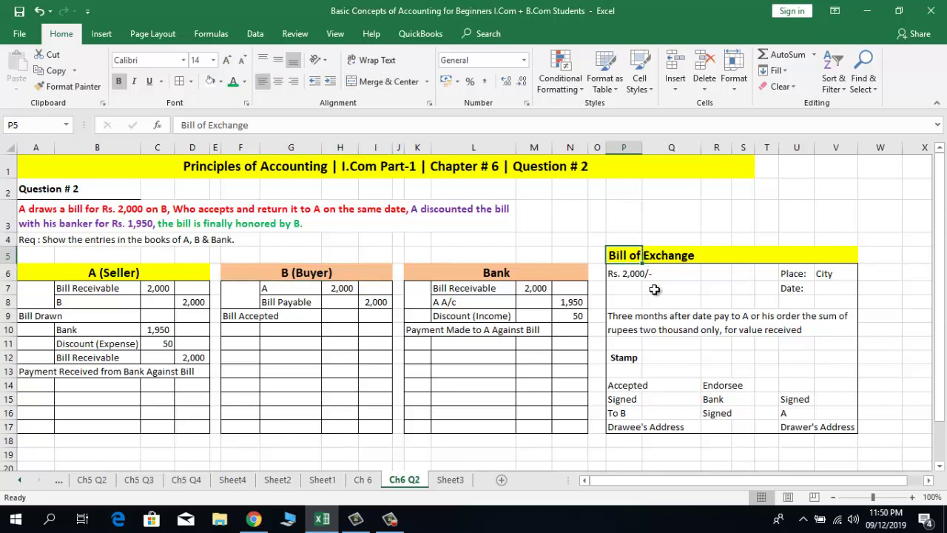
{"action": "left_click", "coordinate": [705, 386]}
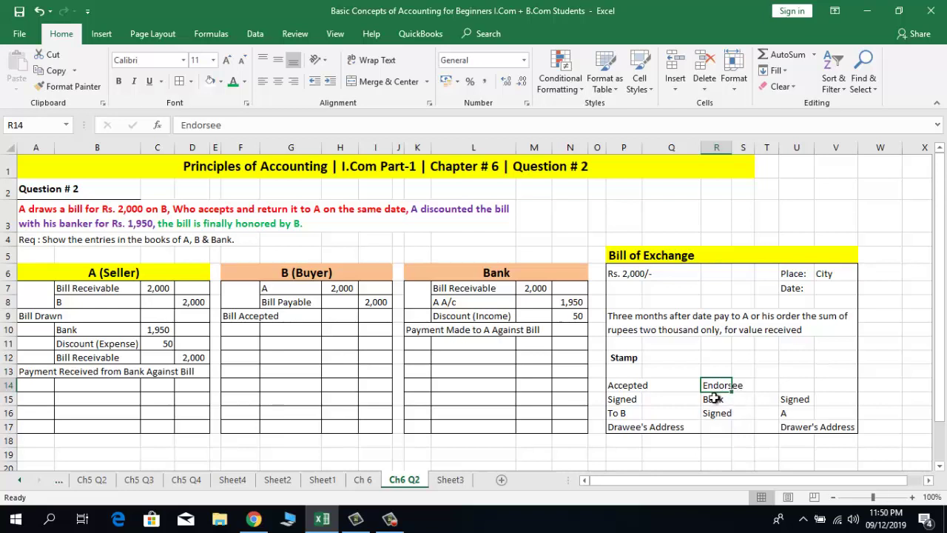
{"action": "left_click", "coordinate": [739, 411]}
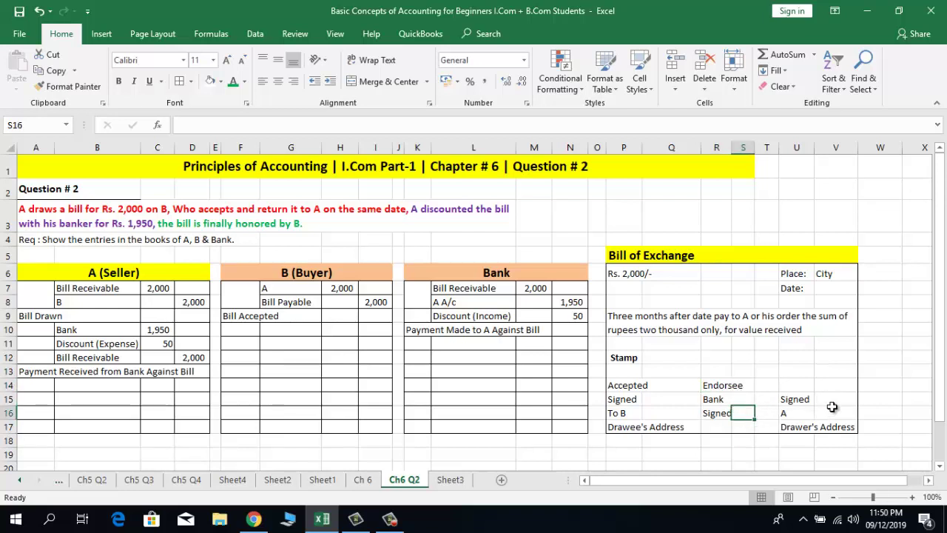
{"action": "left_click", "coordinate": [715, 401]}
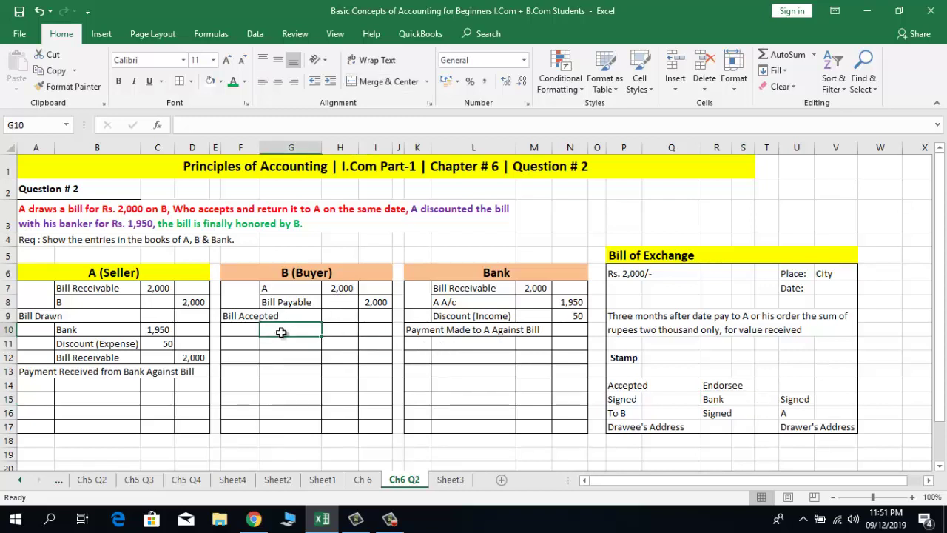
- Copy Bill Payable to the line below Bill Accepted in B's journal and enter a 2,000 debit for it
{"action": "left_click", "coordinate": [279, 304]}
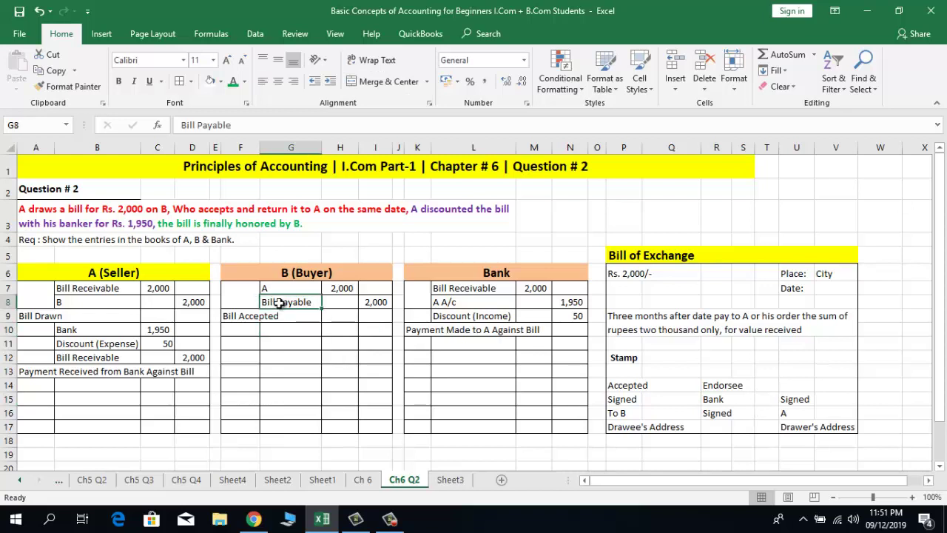
{"action": "left_click", "coordinate": [368, 304]}
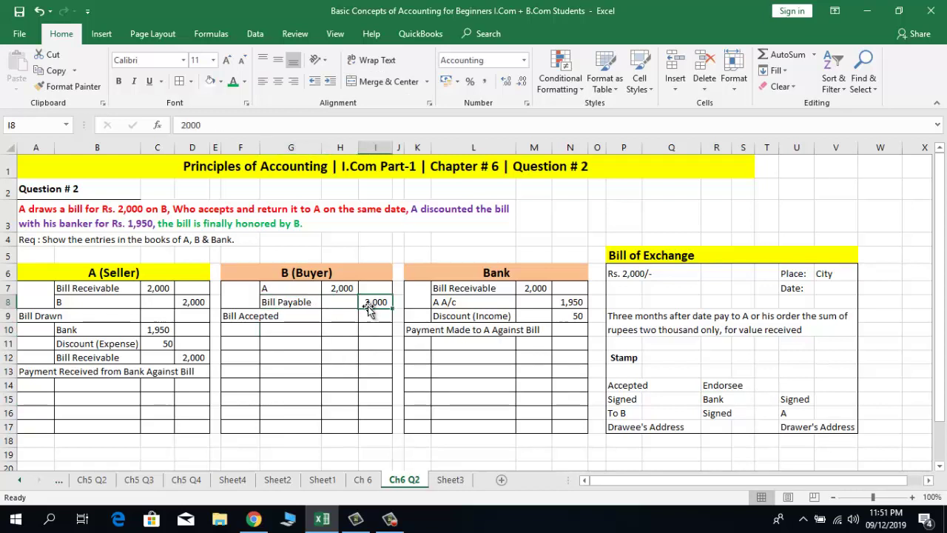
{"action": "left_click", "coordinate": [276, 332]}
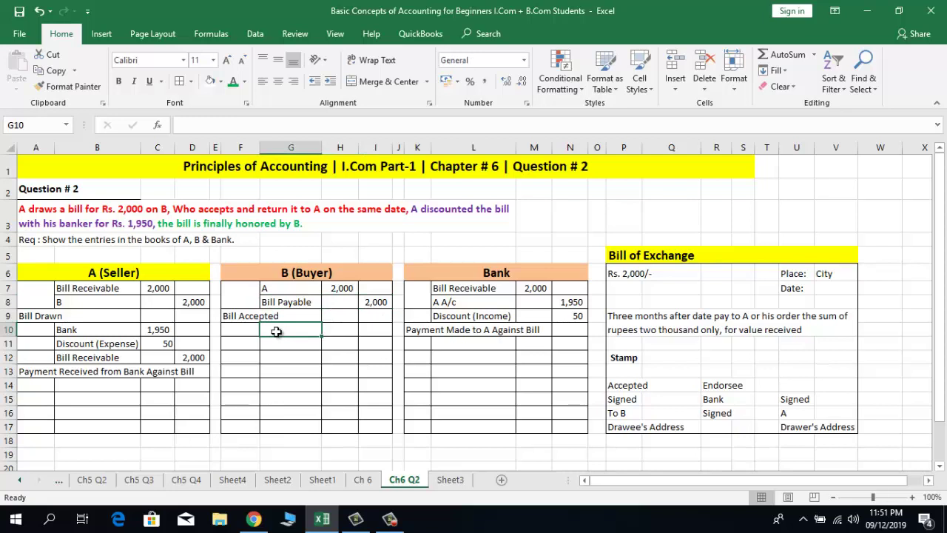
{"action": "key", "text": "Up"}
{"action": "key", "text": "Up"}
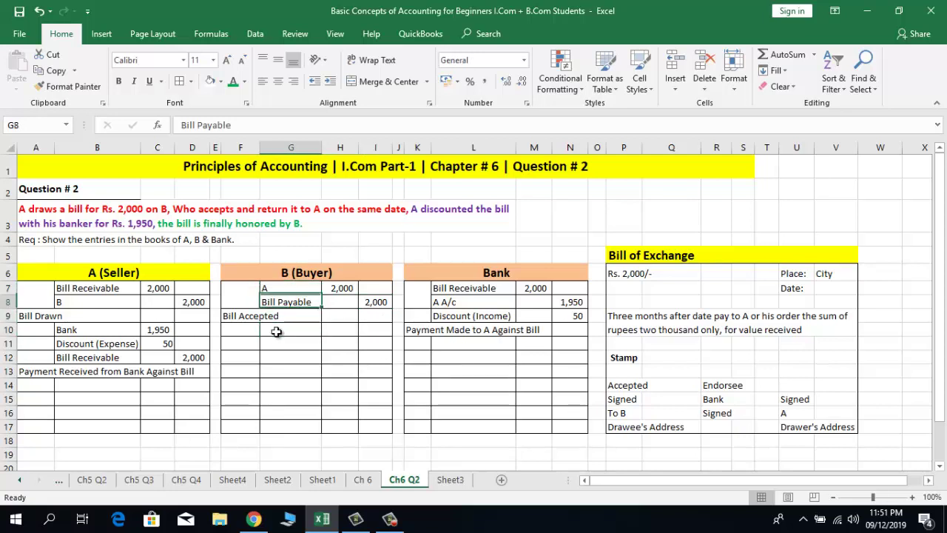
{"action": "key", "text": "ctrl+c"}
{"action": "key", "text": "Down"}
{"action": "key", "text": "Down"}
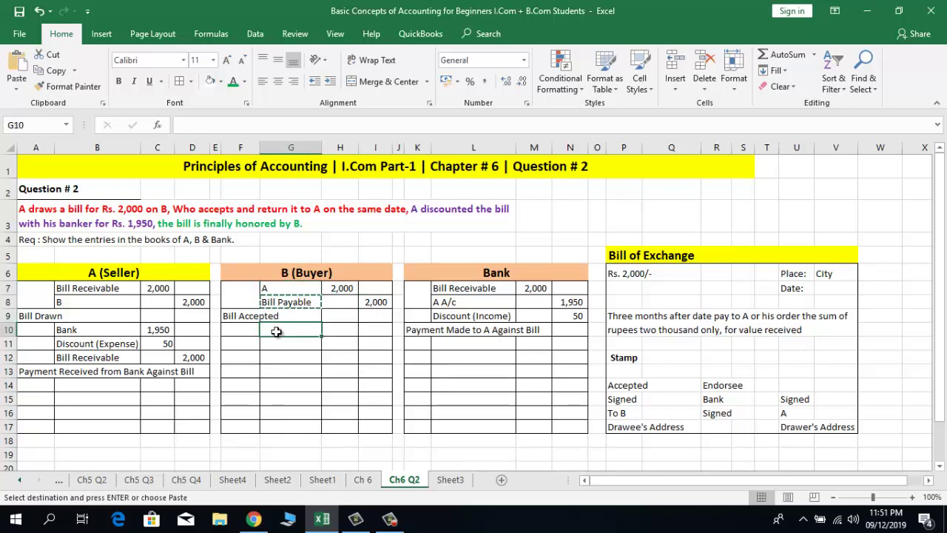
{"action": "key", "text": "Return"}
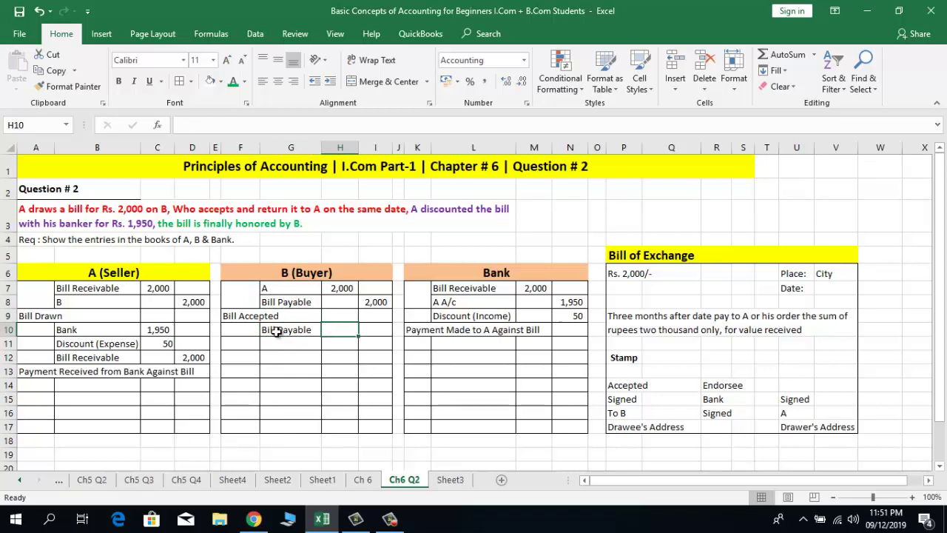
{"action": "type", "text": "2000"}
{"action": "key", "text": "Return"}
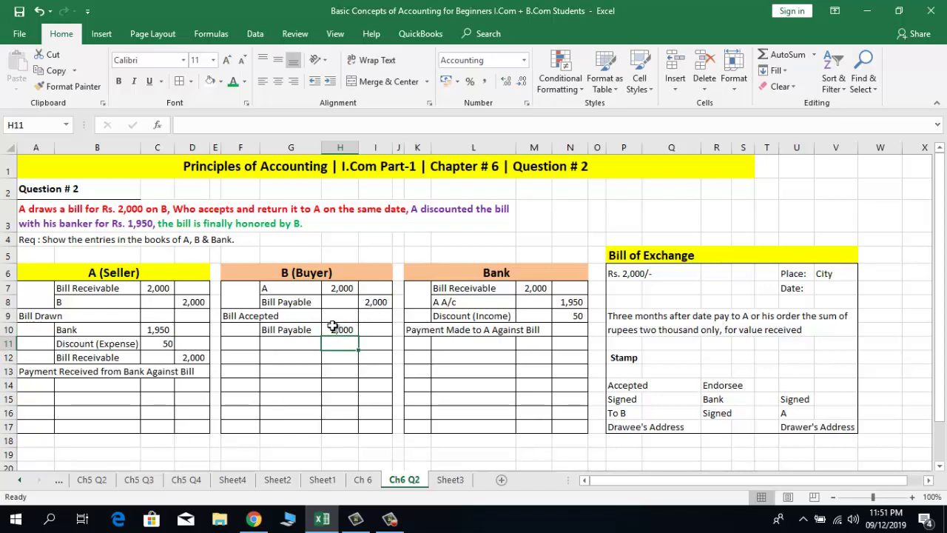
- Add a Cash line below the second Bill Payable in B's journal and copy the 2,000 amount into its credit column
{"action": "left_click", "coordinate": [269, 344]}
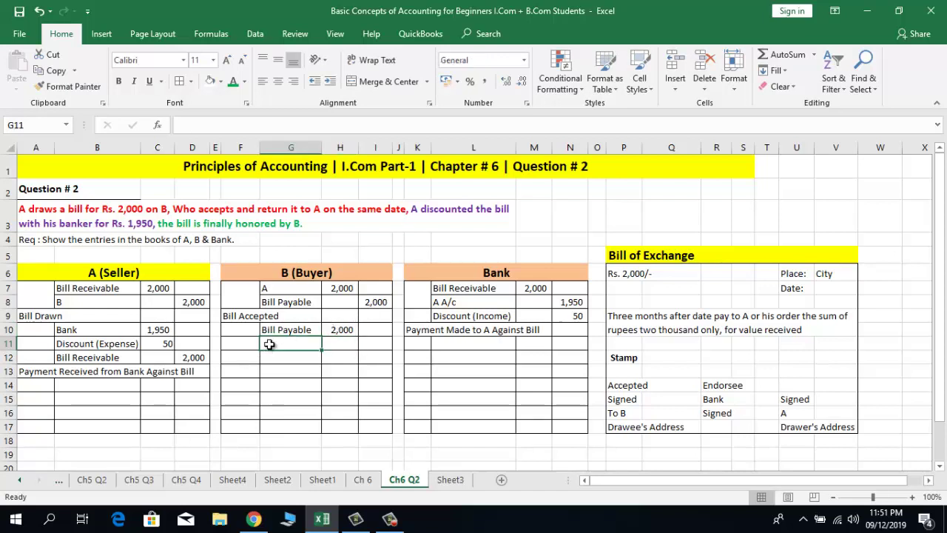
{"action": "type", "text": "Cash"}
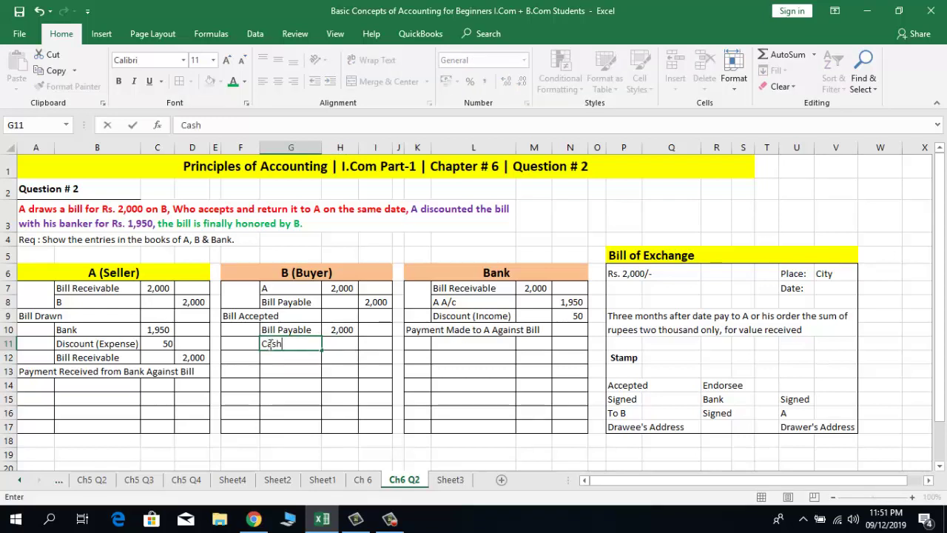
{"action": "key", "text": "Tab"}
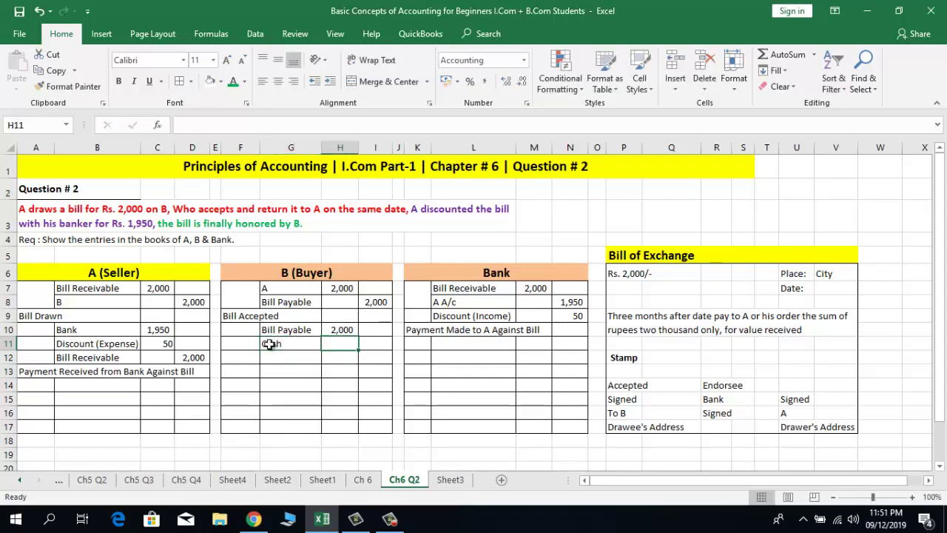
{"action": "key", "text": "Tab"}
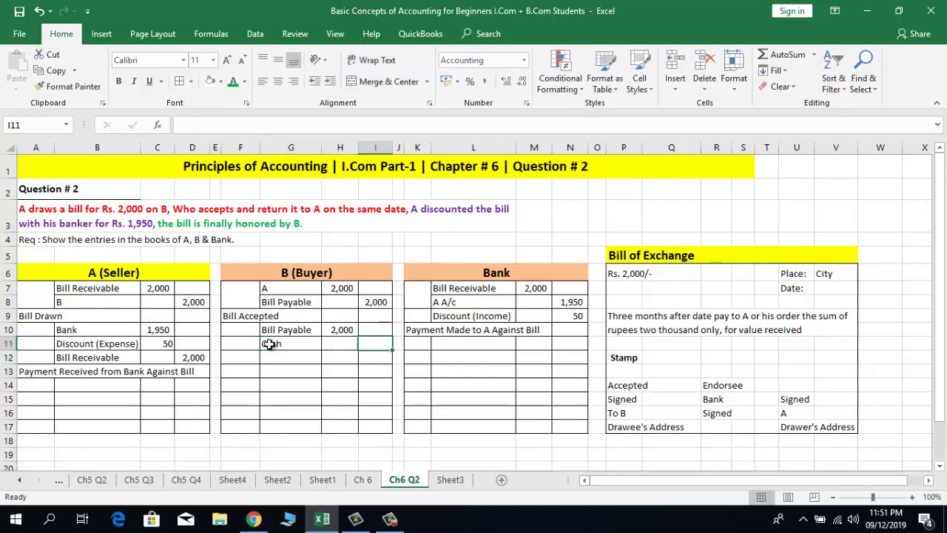
{"action": "key", "text": "Left"}
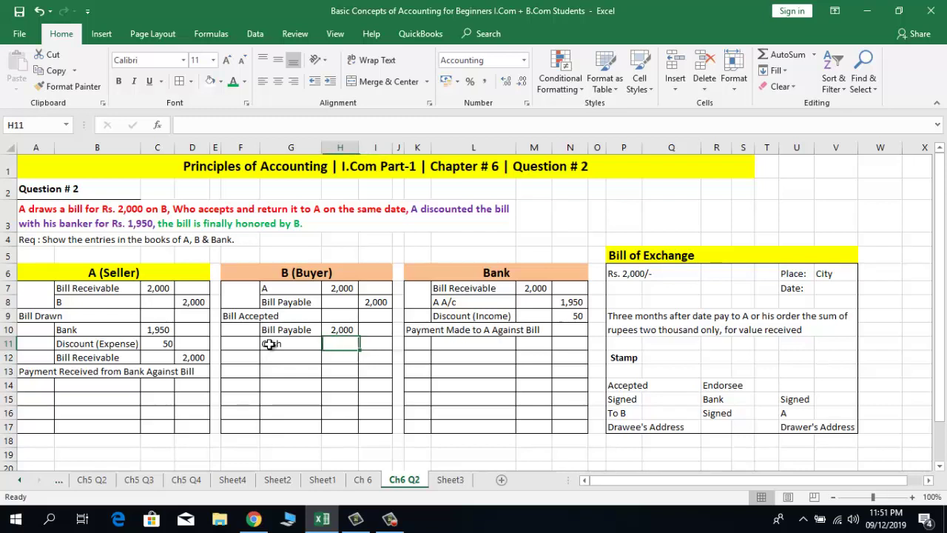
{"action": "key", "text": "Up"}
{"action": "key", "text": "ctrl+c"}
{"action": "key", "text": "Down"}
{"action": "key", "text": "Right"}
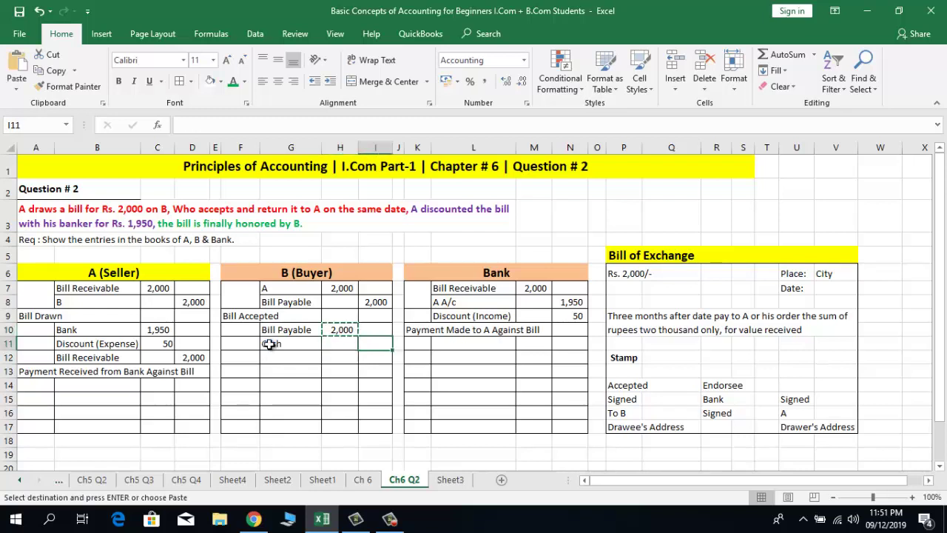
{"action": "key", "text": "Return"}
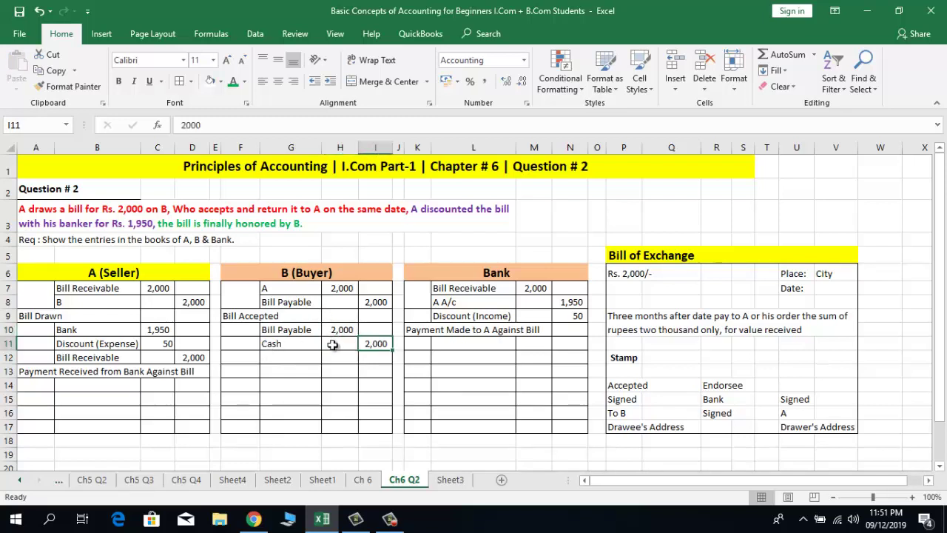
- Enter the narration Bill honoured below the Cash line in B's journal
{"action": "left_click", "coordinate": [245, 356]}
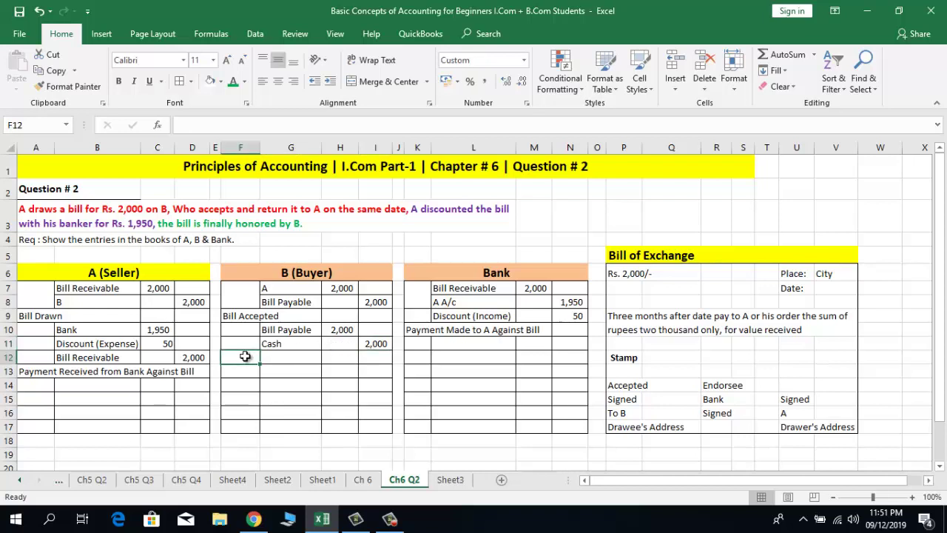
{"action": "type", "text": "Bill Accepted"}
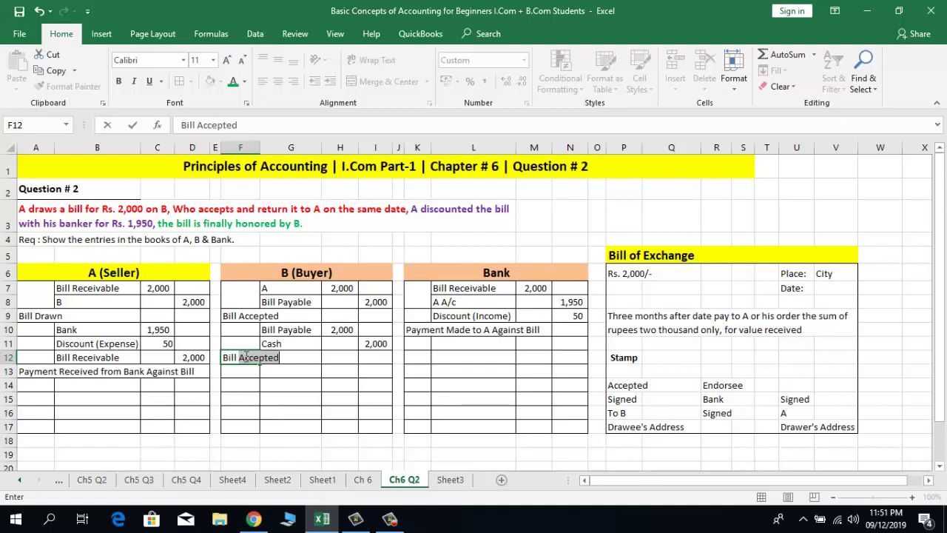
{"action": "key", "text": "BackSpace"}
{"action": "type", "text": "honoured"}
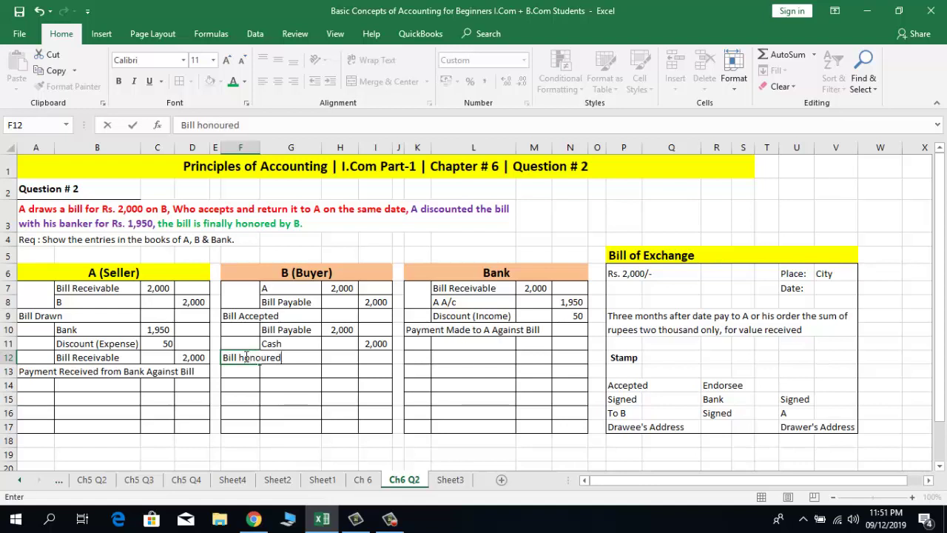
{"action": "key", "text": "Return"}
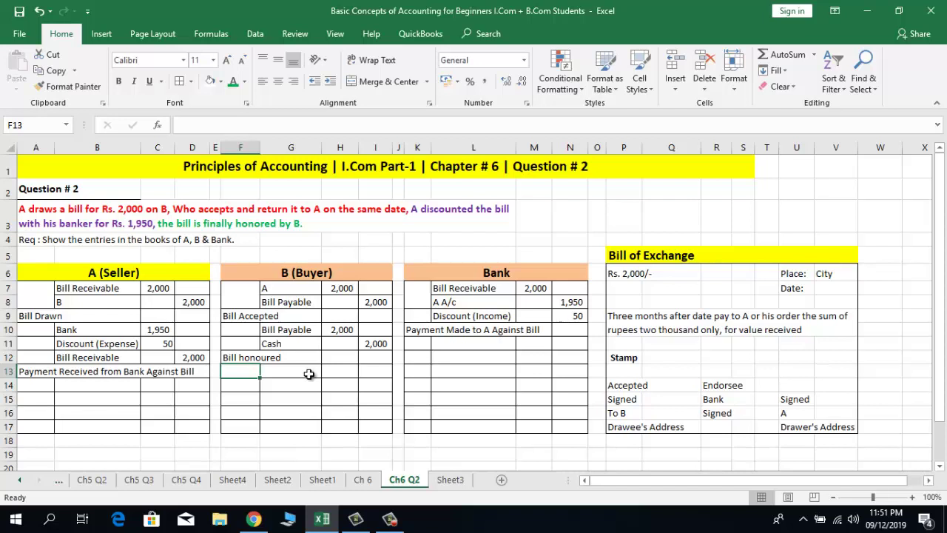
- Add a Cash line with a 2,000 debit below the Payment Made to A Against Bill narration in the Bank's journal
{"action": "key", "text": "Up"}
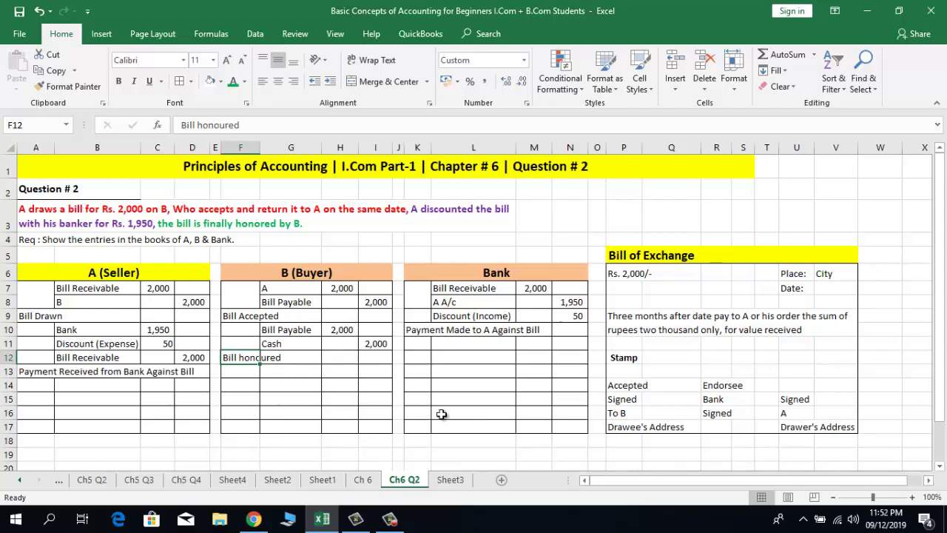
{"action": "key", "text": "Right"}
{"action": "key", "text": "Right"}
{"action": "key", "text": "Right"}
{"action": "key", "text": "Right"}
{"action": "key", "text": "Right"}
{"action": "key", "text": "Right"}
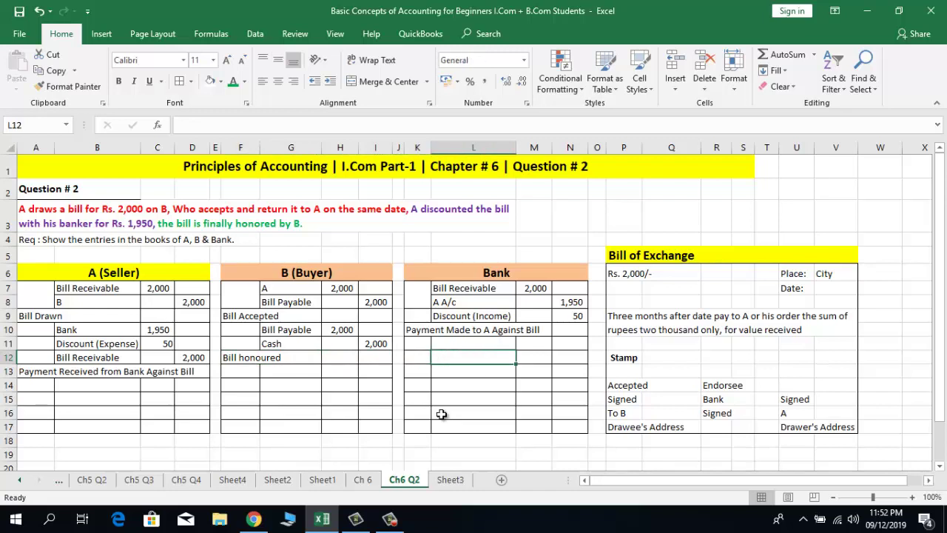
{"action": "key", "text": "Up"}
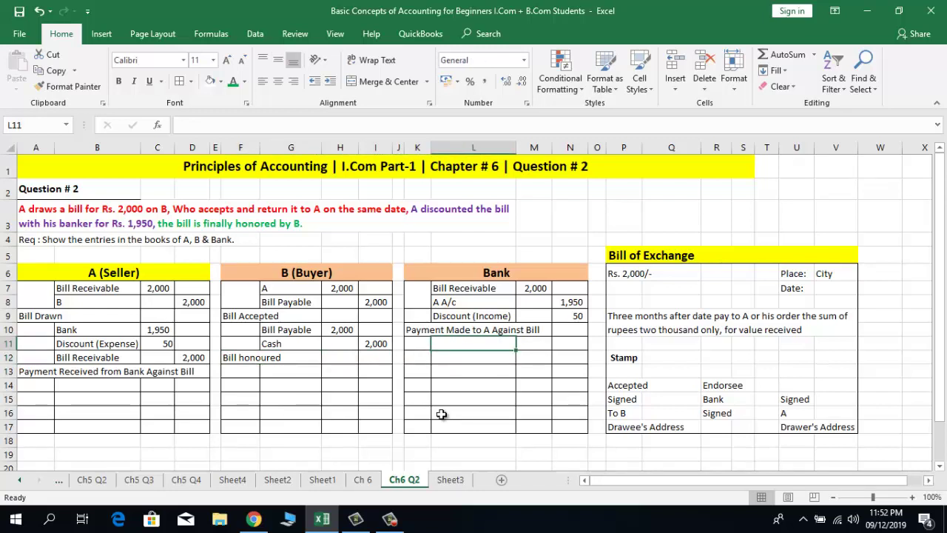
{"action": "type", "text": "Cs"}
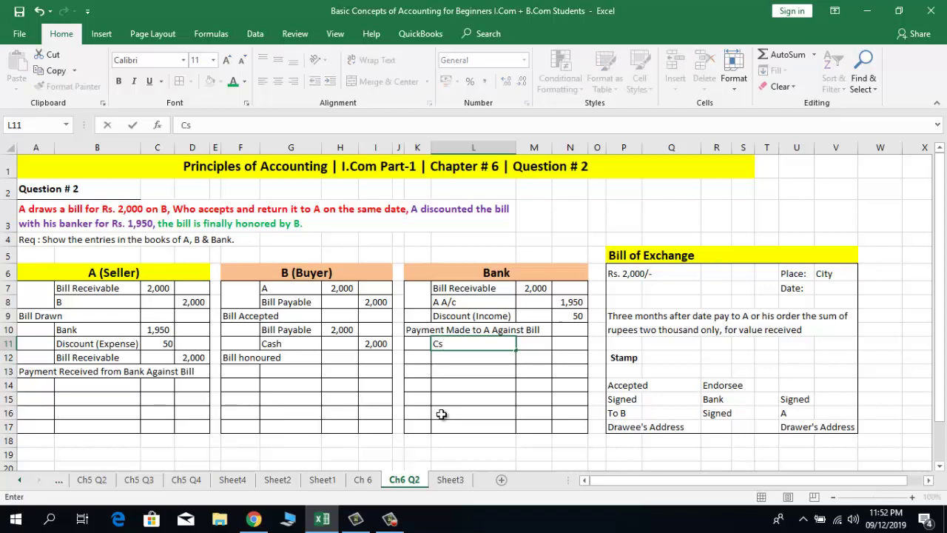
{"action": "type", "text": "ash"}
{"action": "key", "text": "Tab"}
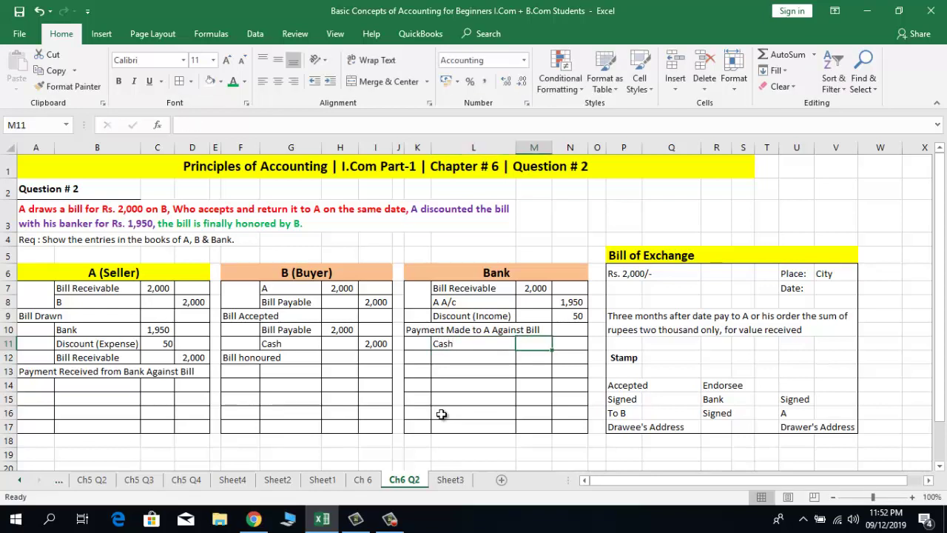
{"action": "type", "text": "2000"}
{"action": "key", "text": "Return"}
- Copy the Bill Receivable account name to the line below Cash in the Bank's journal
{"action": "key", "text": "Left"}
{"action": "key", "text": "Left"}
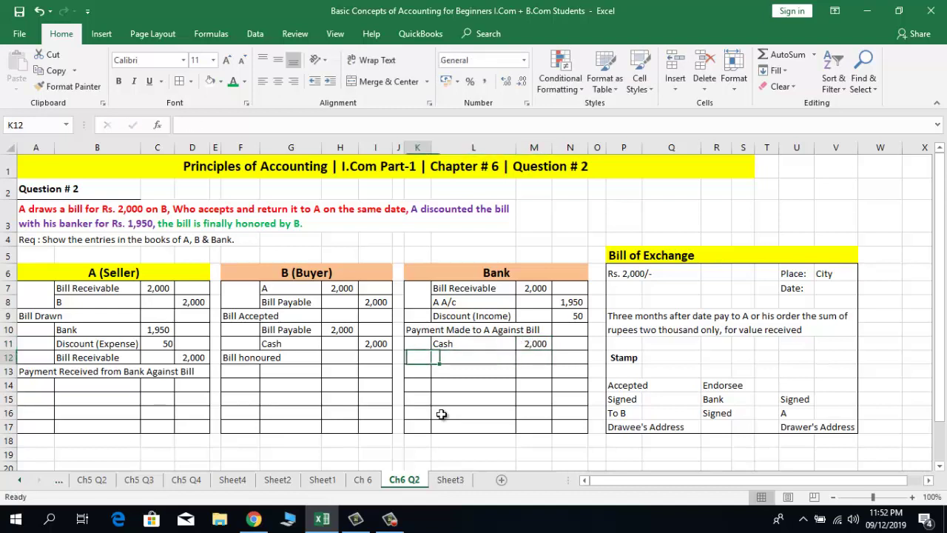
{"action": "key", "text": "Right"}
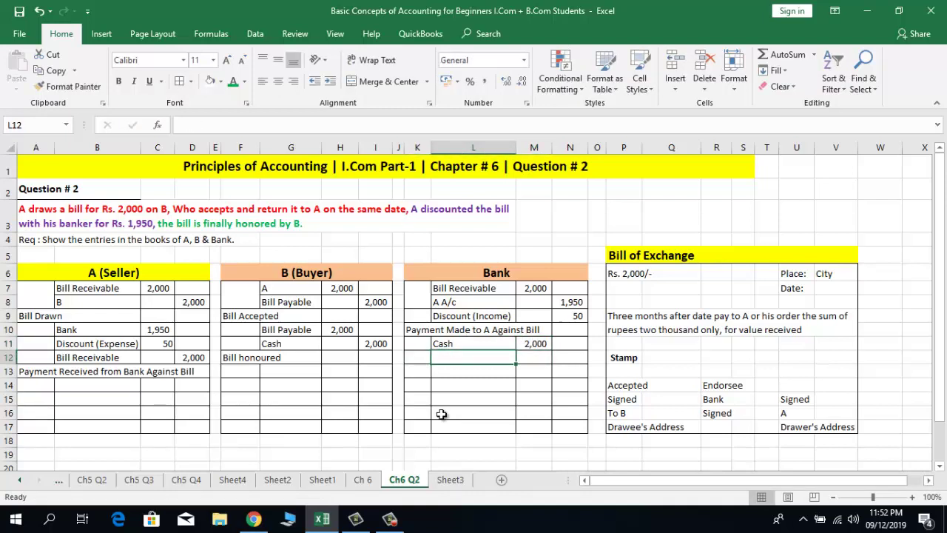
{"action": "key", "text": "Up"}
{"action": "key", "text": "Up"}
{"action": "key", "text": "Up"}
{"action": "key", "text": "Up"}
{"action": "key", "text": "Up"}
{"action": "key", "text": "Right"}
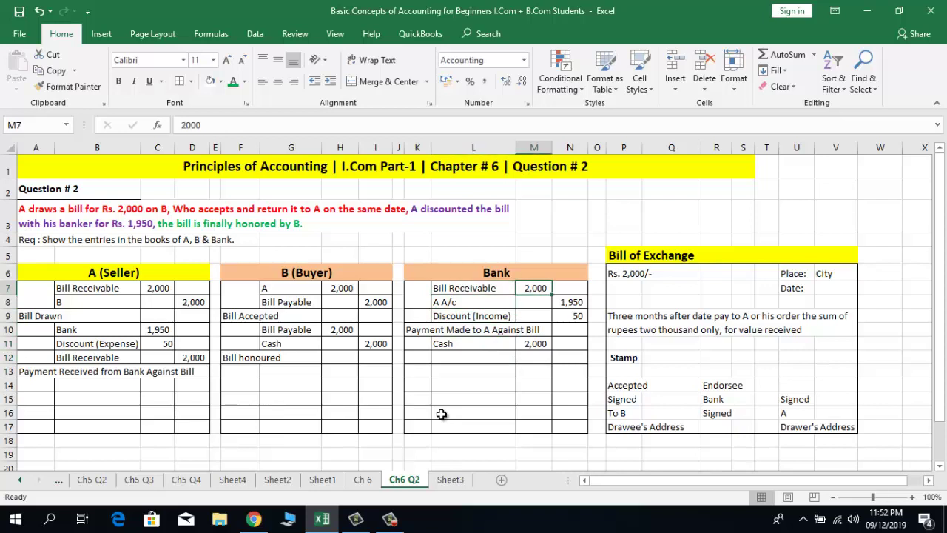
{"action": "key", "text": "Left"}
{"action": "key", "text": "ctrl+c"}
{"action": "key", "text": "Down"}
{"action": "key", "text": "Down"}
{"action": "key", "text": "Down"}
{"action": "key", "text": "Down"}
{"action": "key", "text": "Down"}
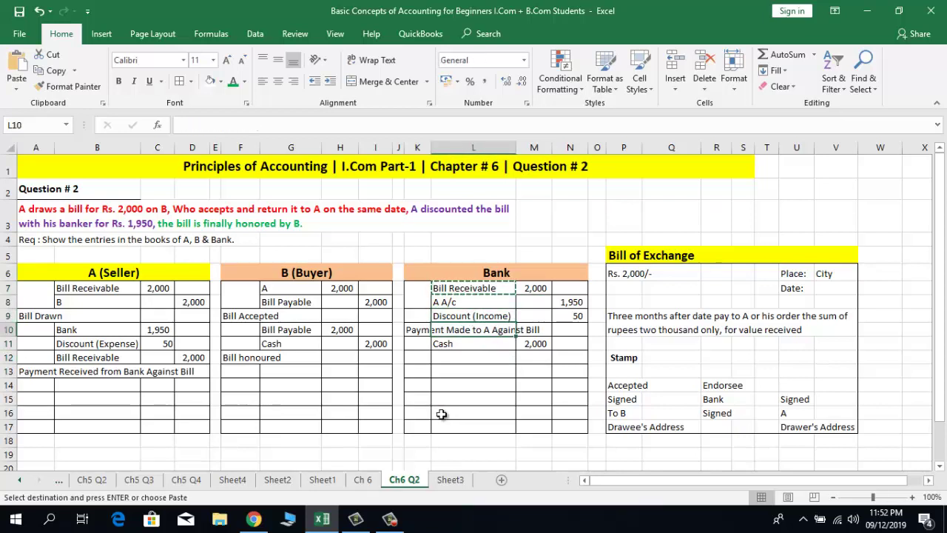
{"action": "key", "text": "Return"}
- Copy the 2,000 Cash debit into the credit column of the Bank's new Bill Receivable line
{"action": "key", "text": "Right"}
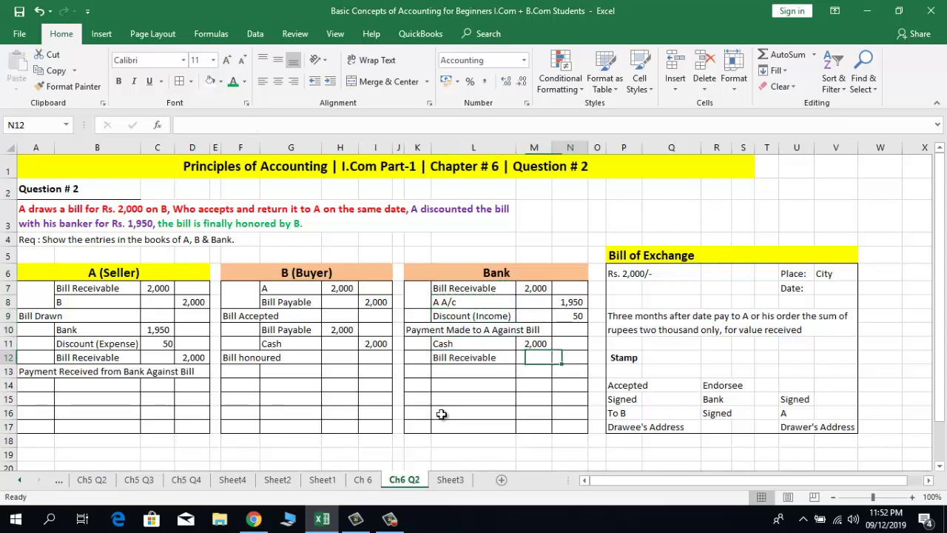
{"action": "key", "text": "Right"}
{"action": "key", "text": "Up"}
{"action": "key", "text": "Left"}
{"action": "key", "text": "ctrl+c"}
{"action": "key", "text": "Down"}
{"action": "key", "text": "Right"}
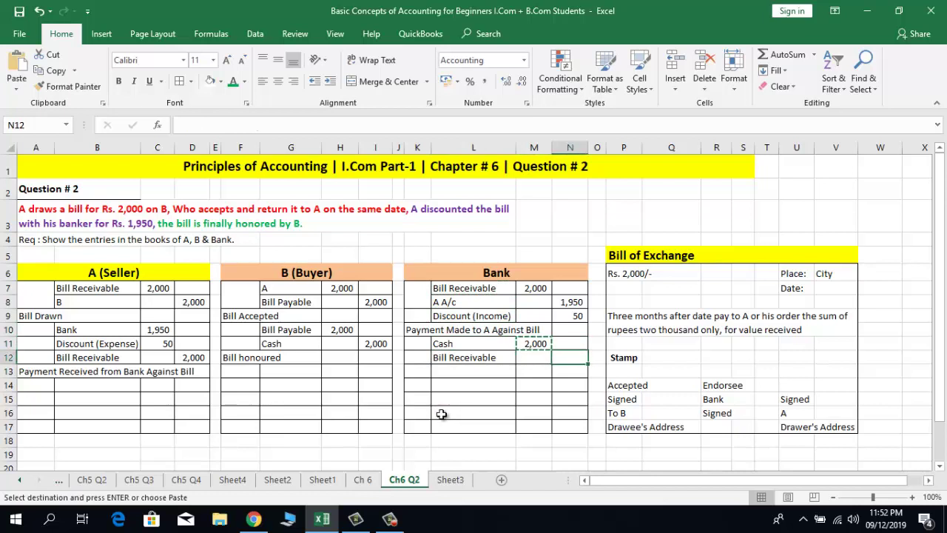
{"action": "key", "text": "Return"}
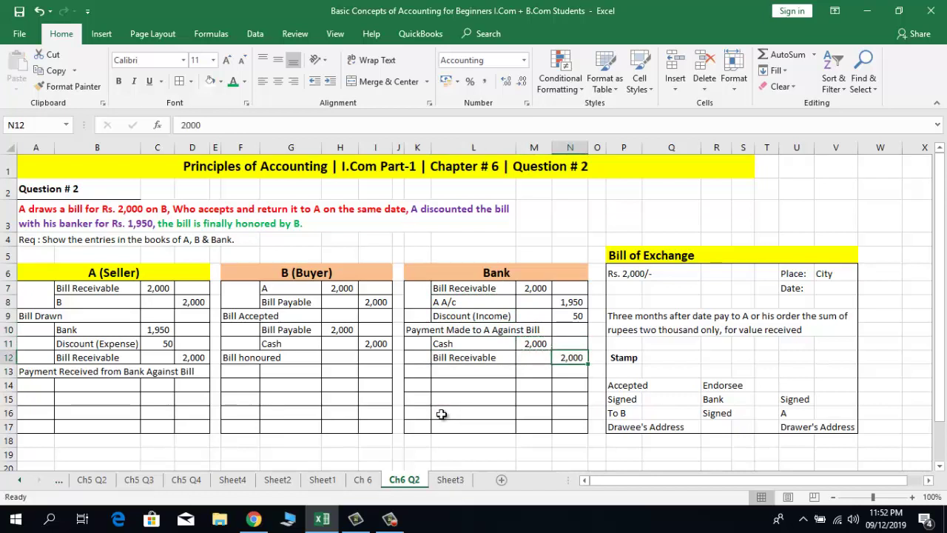
- Compare the Bank's Bill Receivable credit with its original Bill Receivable debit and the Cash debit
{"action": "left_click", "coordinate": [475, 359]}
{"action": "left_click", "coordinate": [535, 291]}
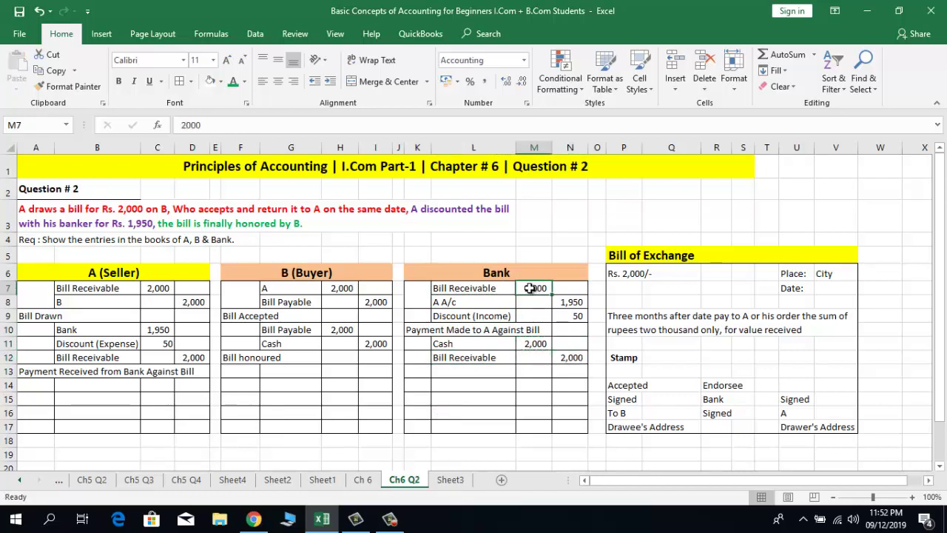
{"action": "left_click", "coordinate": [564, 360]}
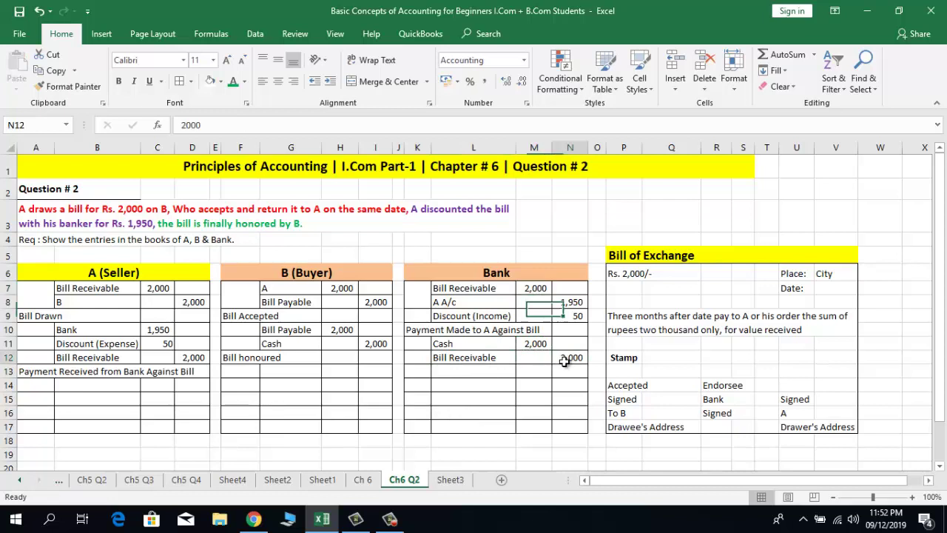
{"action": "left_click", "coordinate": [452, 361]}
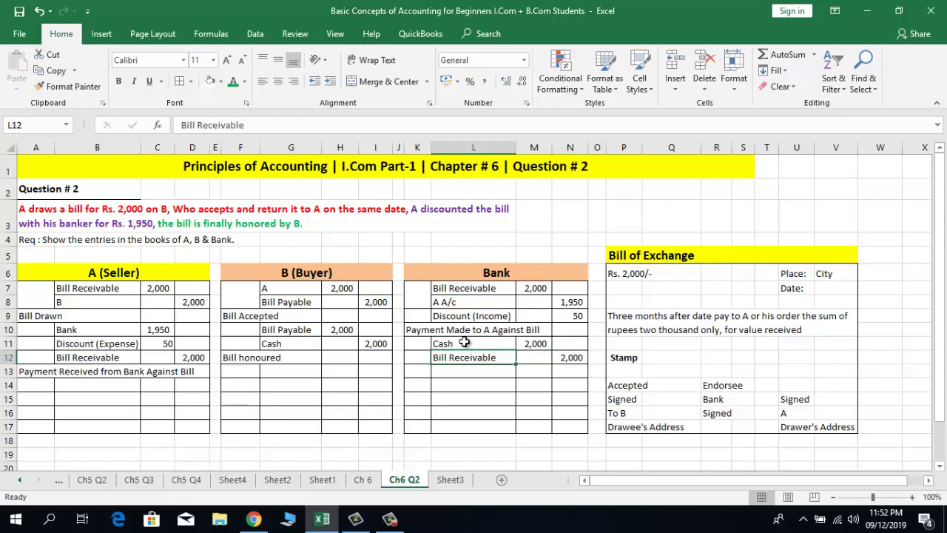
{"action": "left_click", "coordinate": [524, 345]}
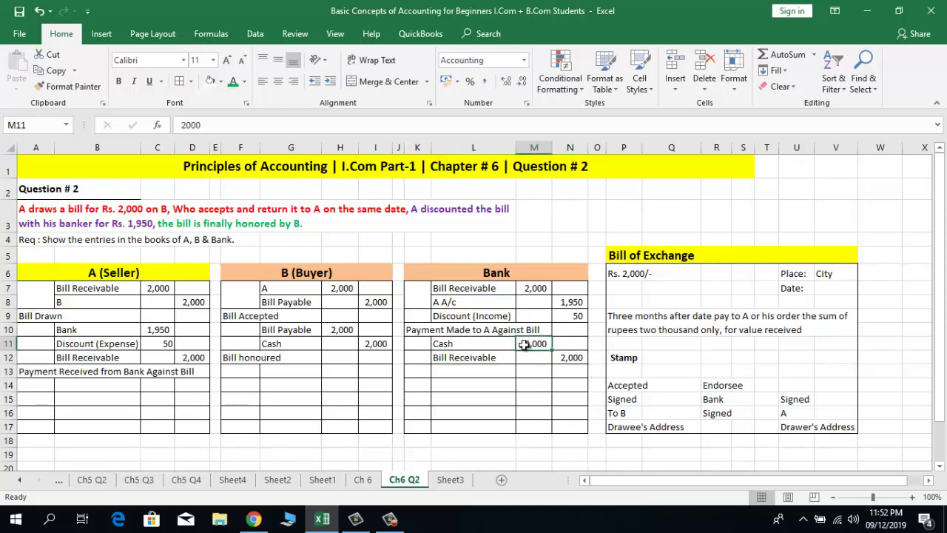
- Copy the Bill honoured narration from B's journal to the line below the Bill Receivable credit in the Bank's journal
{"action": "left_click", "coordinate": [463, 373]}
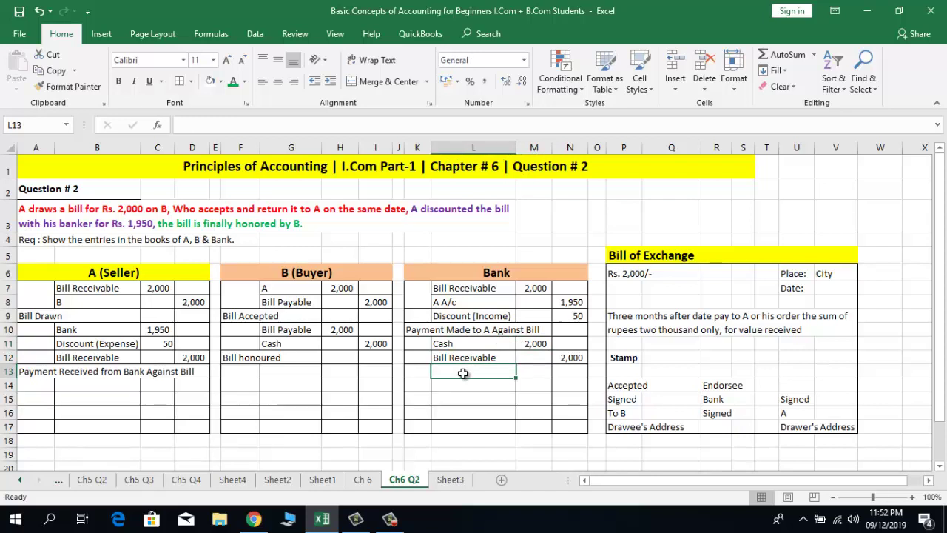
{"action": "key", "text": "Left"}
{"action": "key", "text": "Left"}
{"action": "key", "text": "Left"}
{"action": "key", "text": "Left"}
{"action": "key", "text": "Left"}
{"action": "key", "text": "Left"}
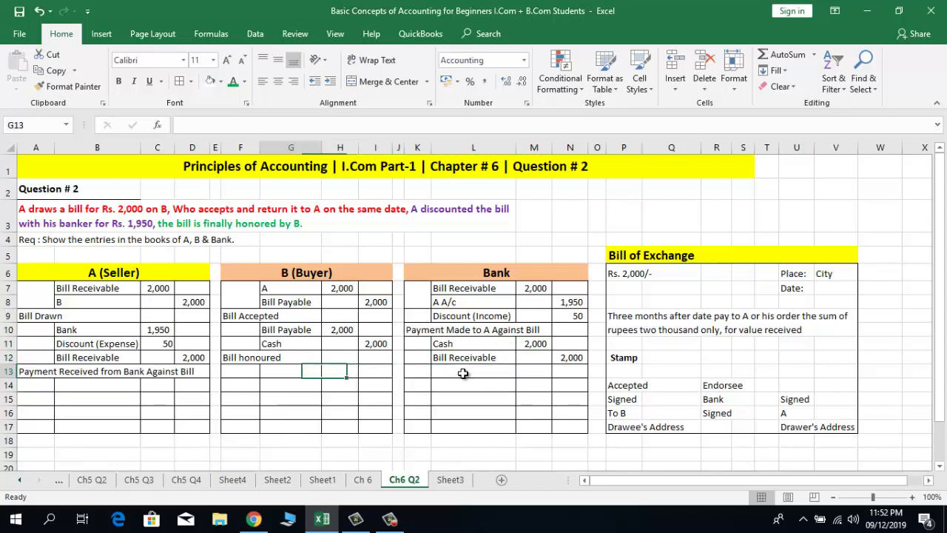
{"action": "key", "text": "Up"}
{"action": "key", "text": "ctrl+c"}
{"action": "key", "text": "Right"}
{"action": "key", "text": "Right"}
{"action": "key", "text": "Right"}
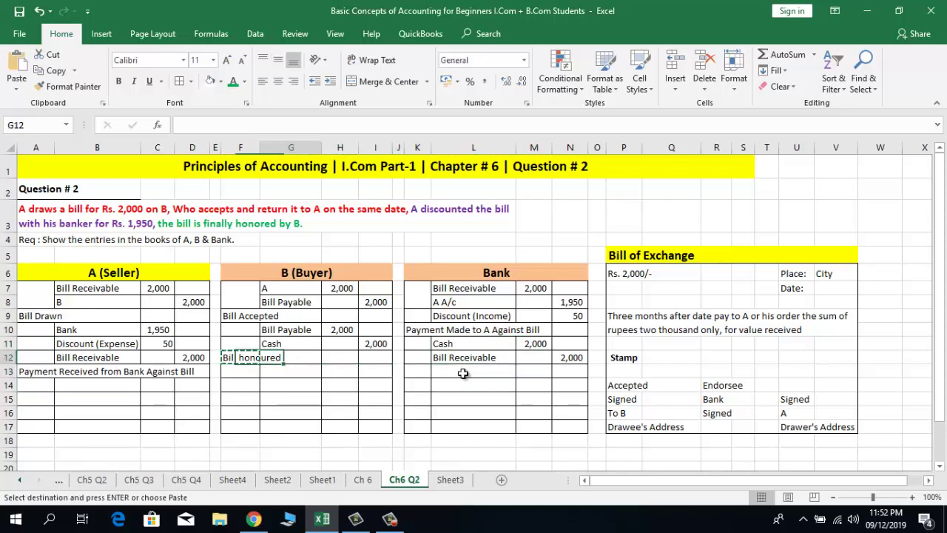
{"action": "key", "text": "Right"}
{"action": "key", "text": "Down"}
{"action": "key", "text": "Right"}
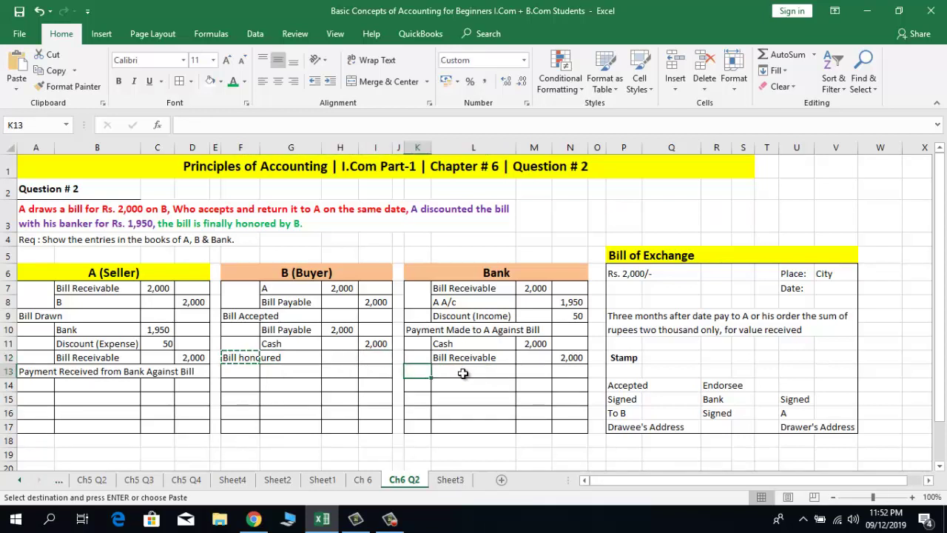
{"action": "key", "text": "Return"}
{"action": "left_click", "coordinate": [514, 397]}
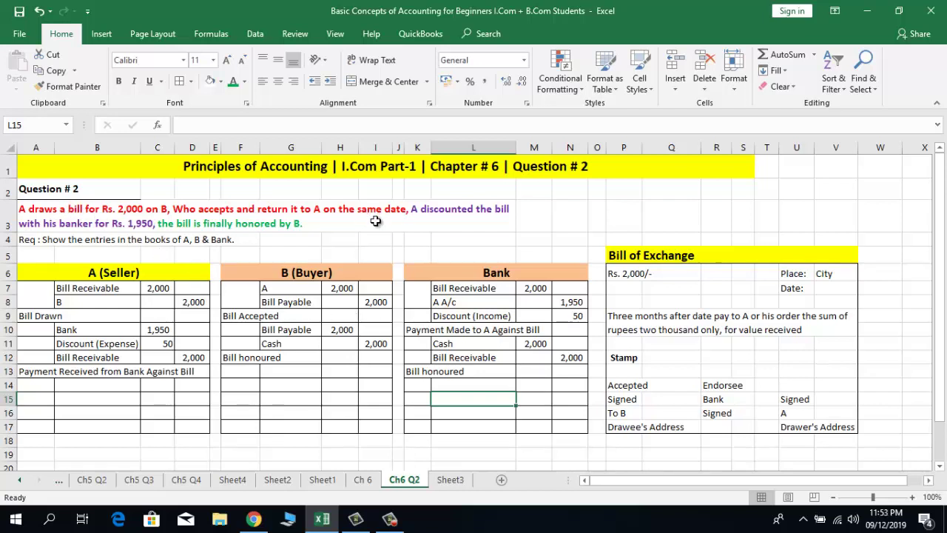
- Review the A and B headings, and compare A's discounting entry with the Bank's entry for the payment made to A
{"action": "left_click", "coordinate": [108, 272]}
{"action": "left_click", "coordinate": [247, 268]}
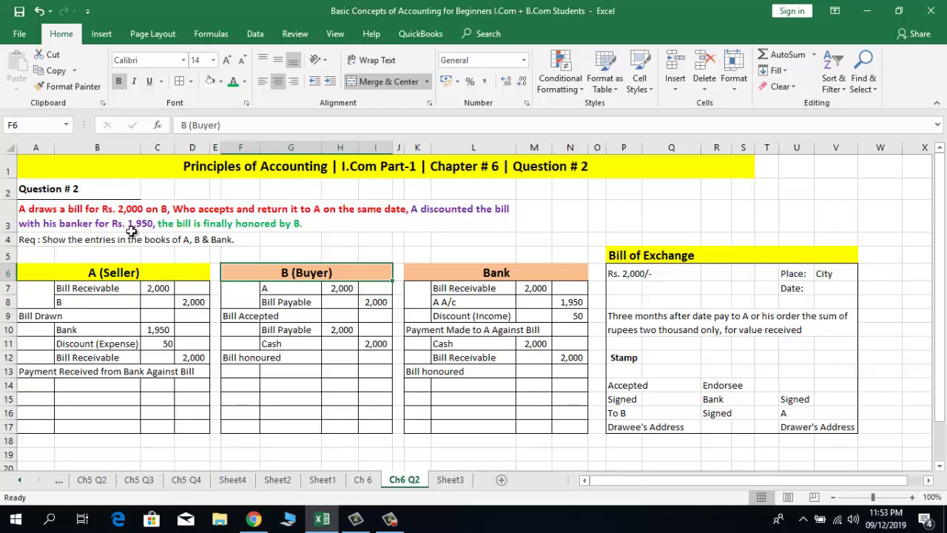
{"action": "left_click", "coordinate": [108, 333]}
{"action": "left_click_drag", "start_coordinate": [106, 341], "coordinate": [155, 374]}
{"action": "left_click_drag", "start_coordinate": [461, 290], "coordinate": [576, 318]}
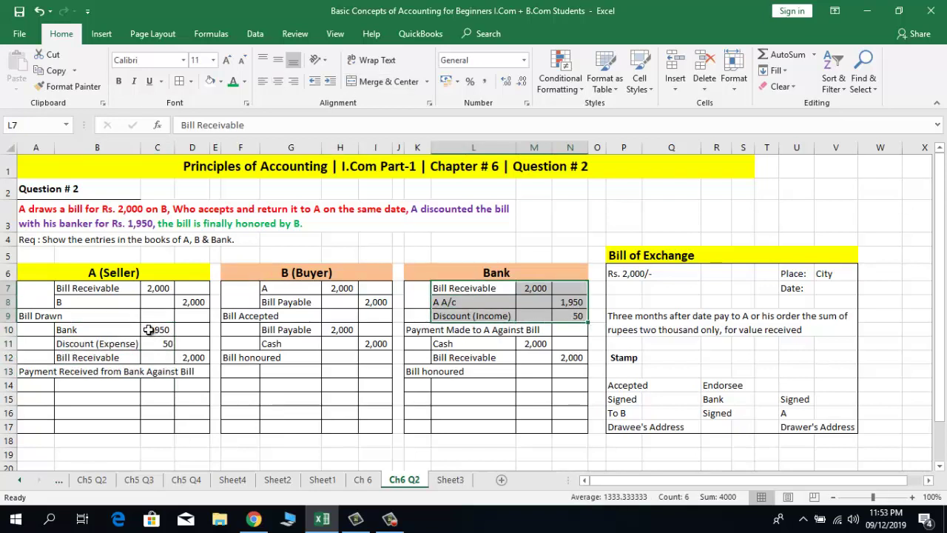
{"action": "left_click_drag", "start_coordinate": [124, 331], "coordinate": [193, 370]}
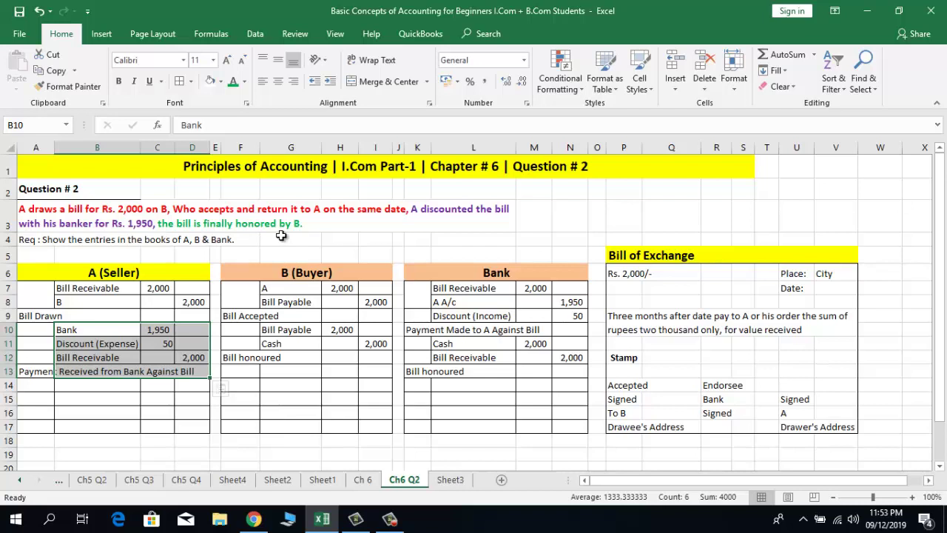
- Compare B's Bill Payable and Cash entry for honouring the bill with the Bank's Cash and Bill Receivable entry and its narration
{"action": "left_click_drag", "start_coordinate": [287, 333], "coordinate": [366, 350]}
{"action": "left_click", "coordinate": [302, 330]}
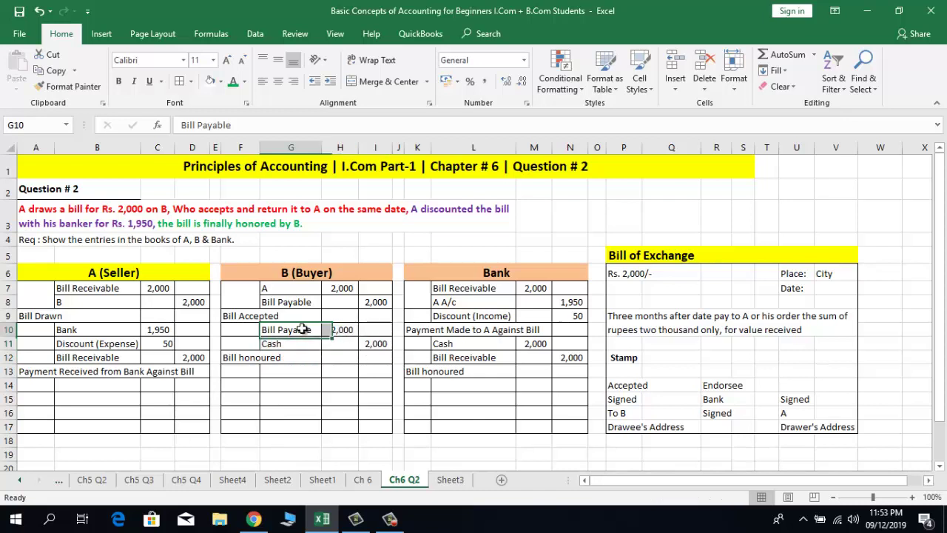
{"action": "left_click", "coordinate": [328, 329]}
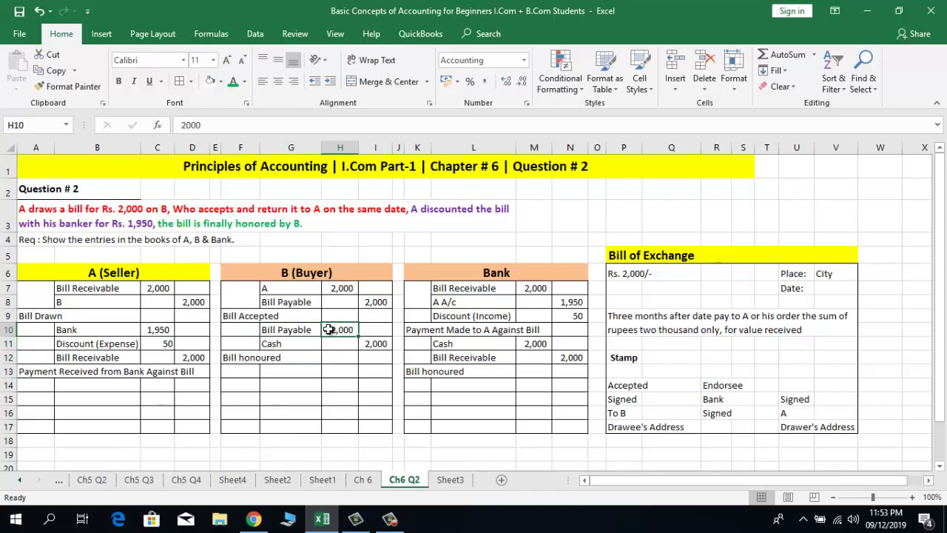
{"action": "left_click_drag", "start_coordinate": [477, 342], "coordinate": [572, 358]}
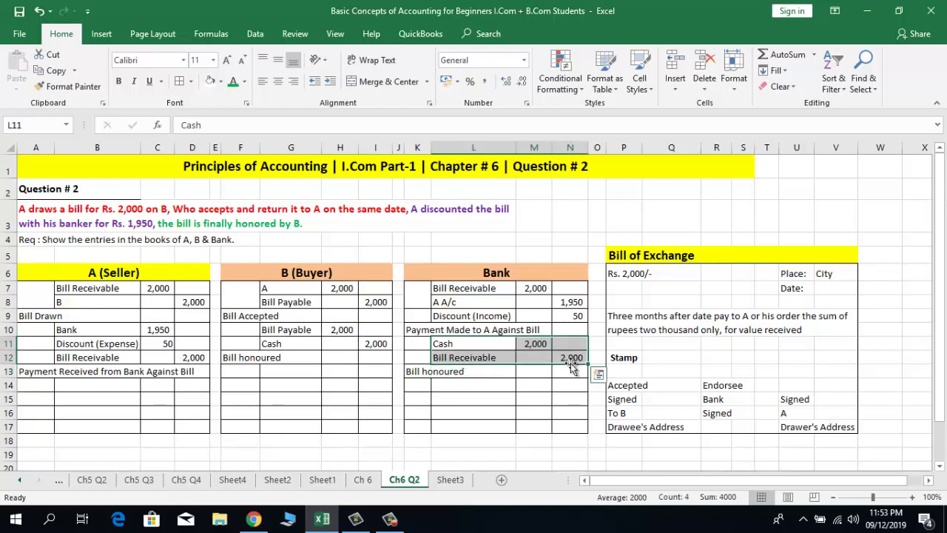
{"action": "left_click", "coordinate": [509, 344]}
{"action": "left_click", "coordinate": [528, 340]}
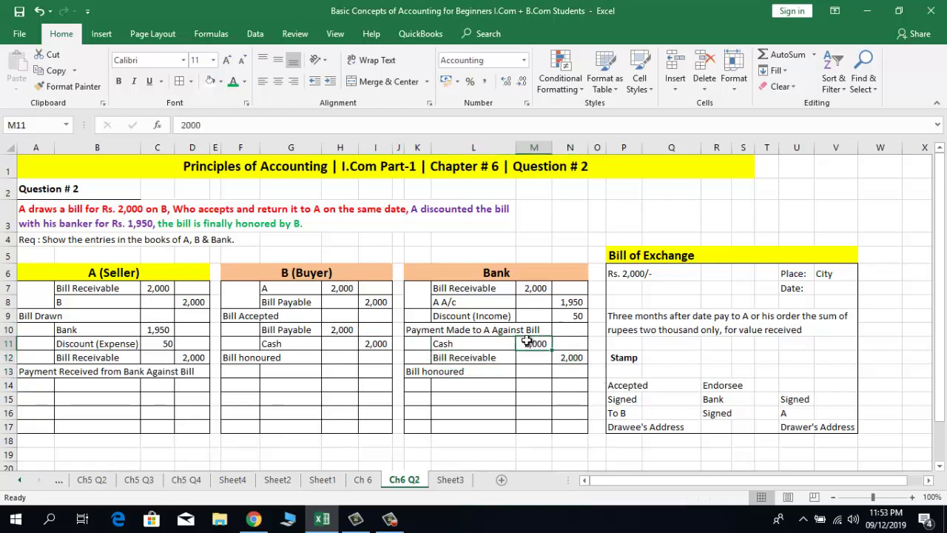
{"action": "left_click", "coordinate": [493, 356]}
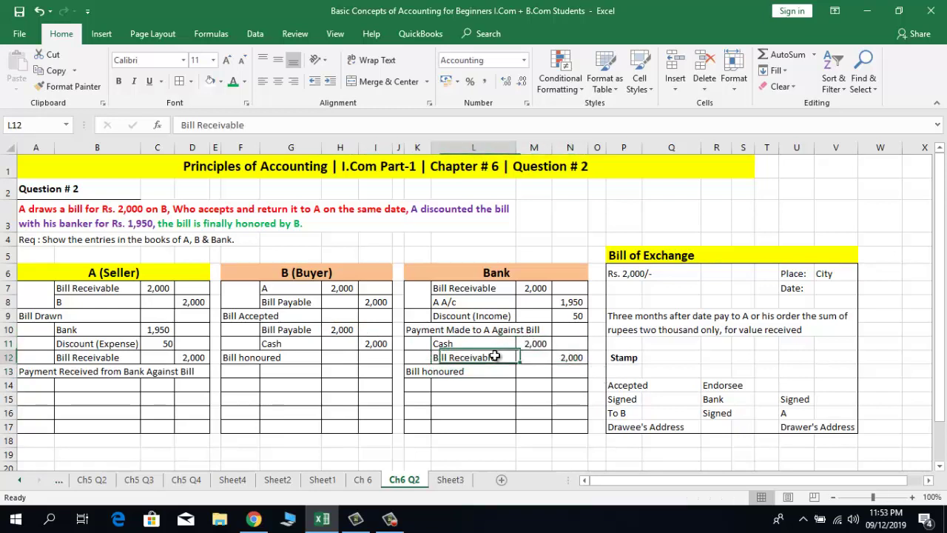
{"action": "left_click", "coordinate": [560, 361]}
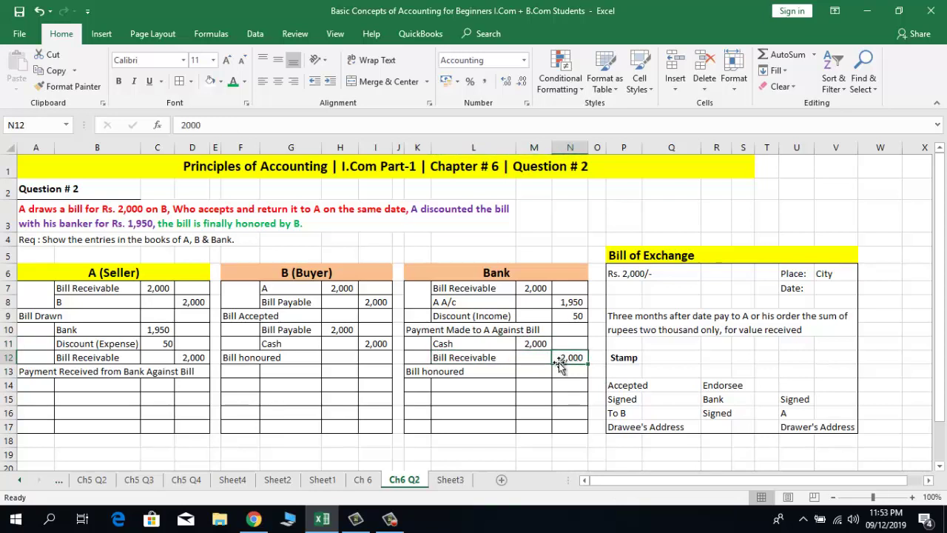
{"action": "left_click", "coordinate": [411, 370]}
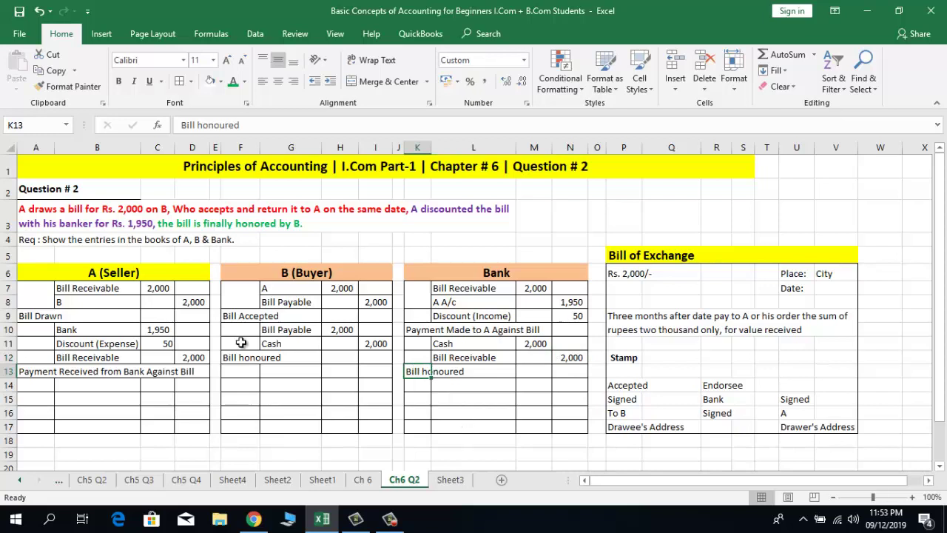
{"action": "left_click", "coordinate": [294, 371]}
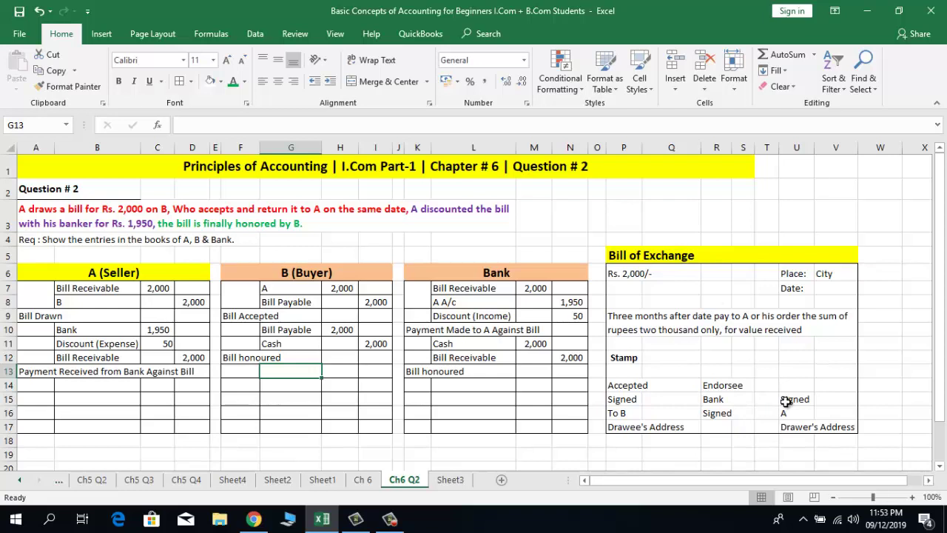
- Review the Bill of Exchange form's stamp, B's acceptance, the drawer's signature area and the Bank as endorsee
{"action": "left_click", "coordinate": [625, 357]}
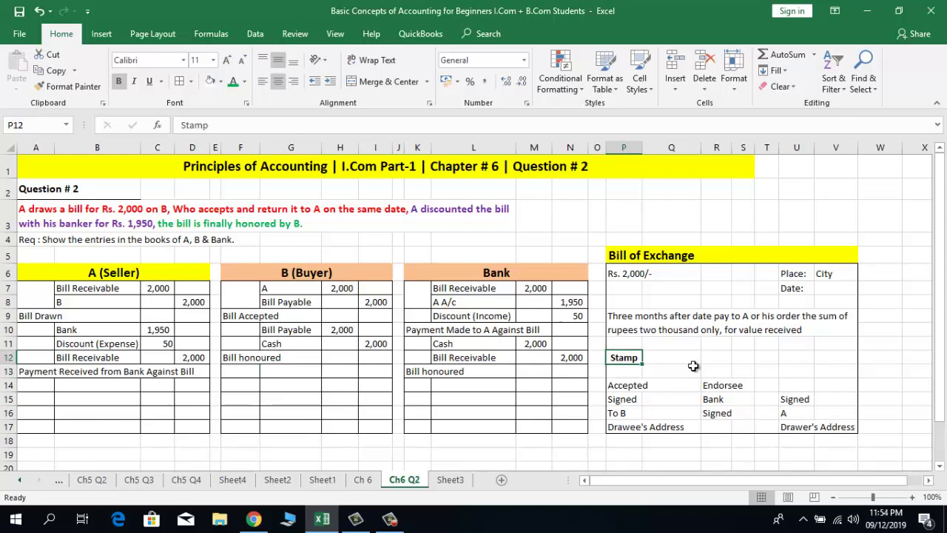
{"action": "left_click", "coordinate": [614, 386]}
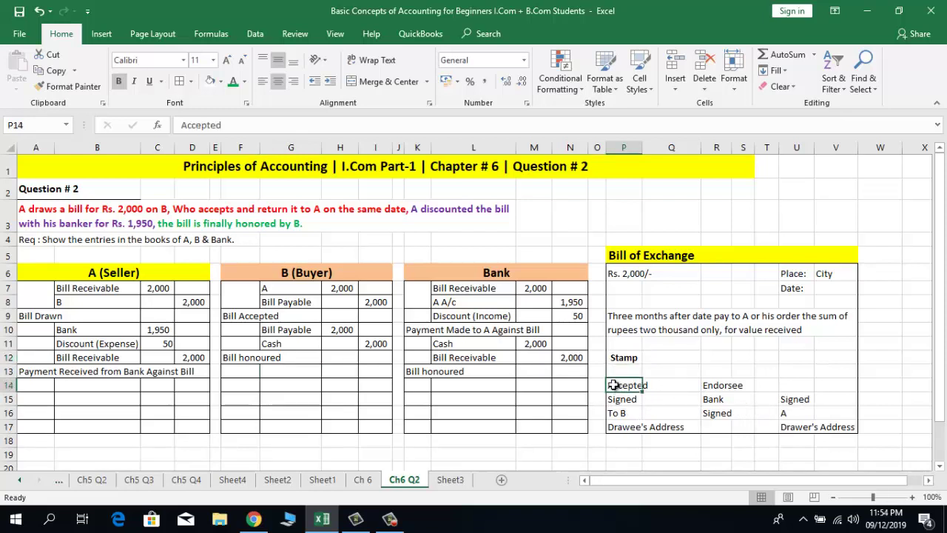
{"action": "left_click", "coordinate": [646, 413]}
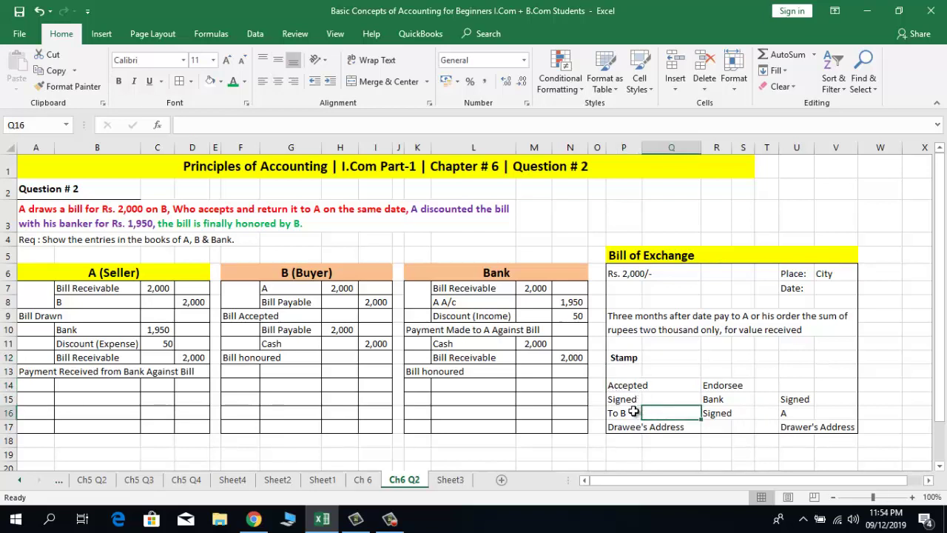
{"action": "left_click", "coordinate": [634, 412]}
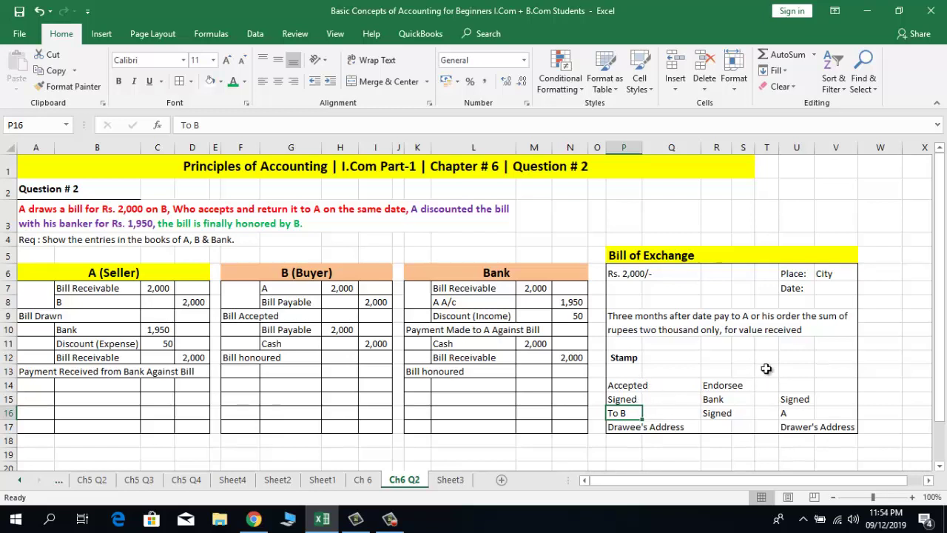
{"action": "left_click", "coordinate": [821, 402]}
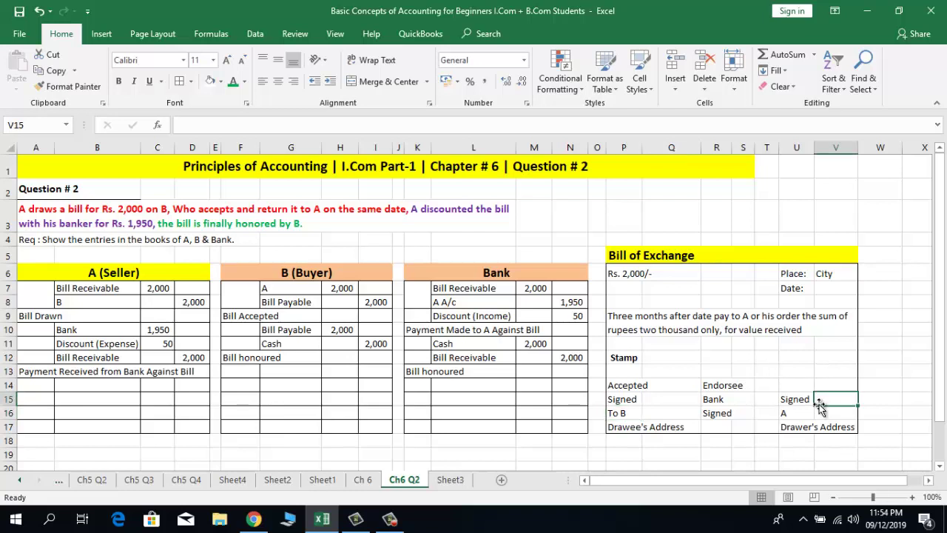
{"action": "left_click", "coordinate": [715, 399]}
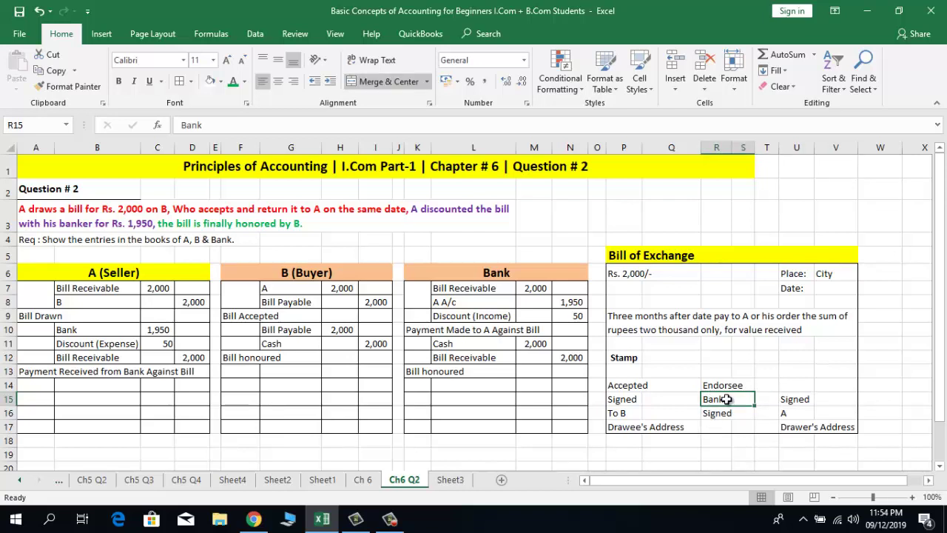